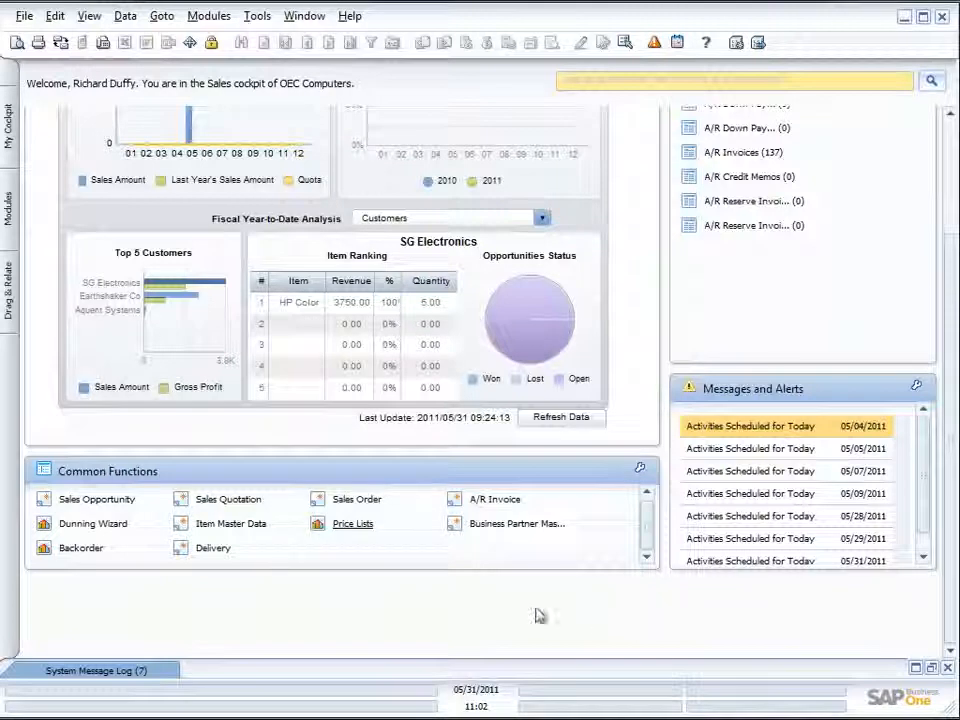
# Start a new sales opportunity and maximize its form.
pyautogui.click(108, 505)
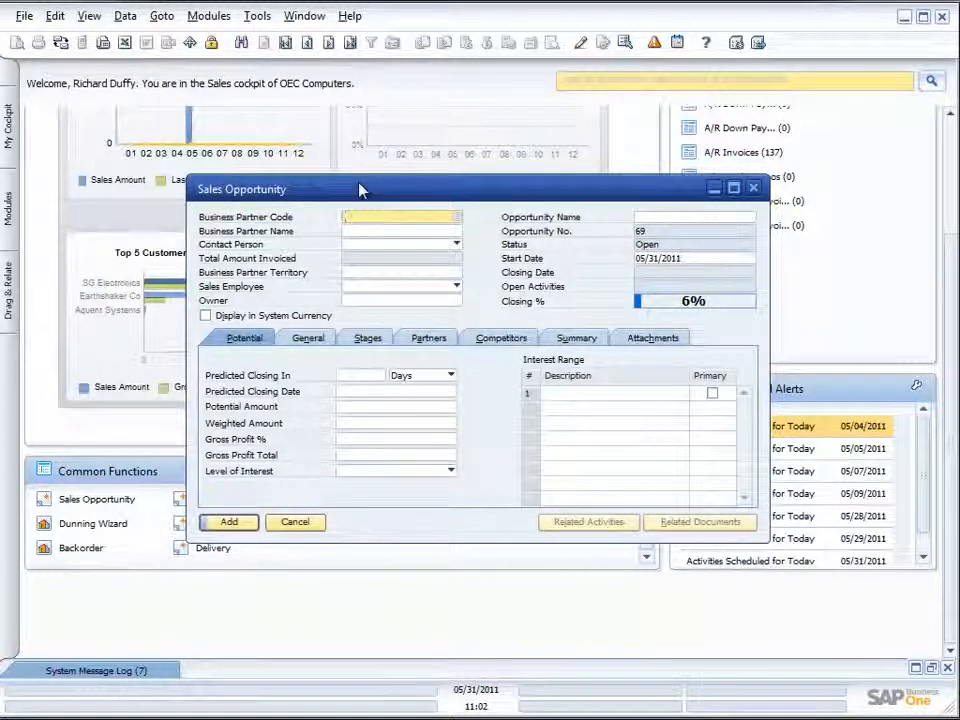
pyautogui.click(733, 189)
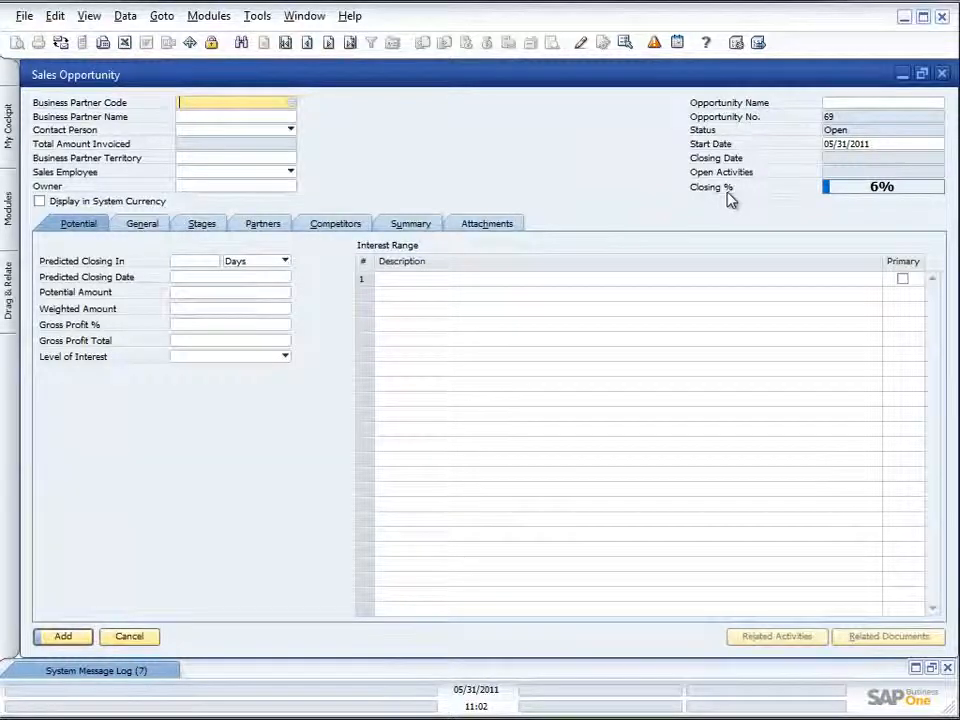
# Examine the partner types available for a new business partner record, keep Lead, and close the record without adding it.
pyautogui.click(292, 105)
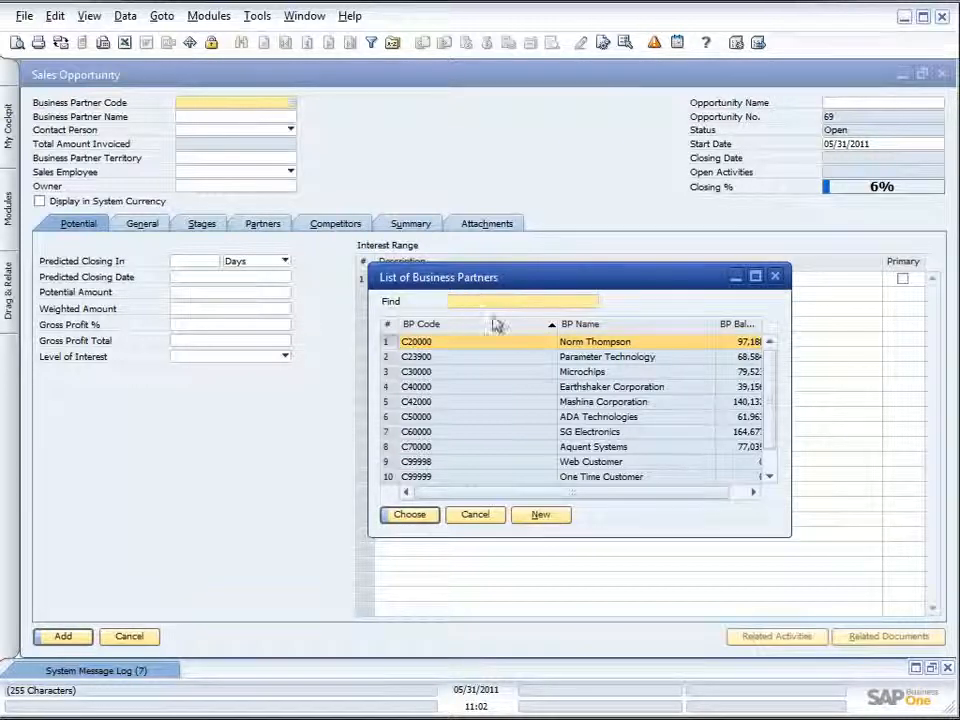
pyautogui.click(546, 515)
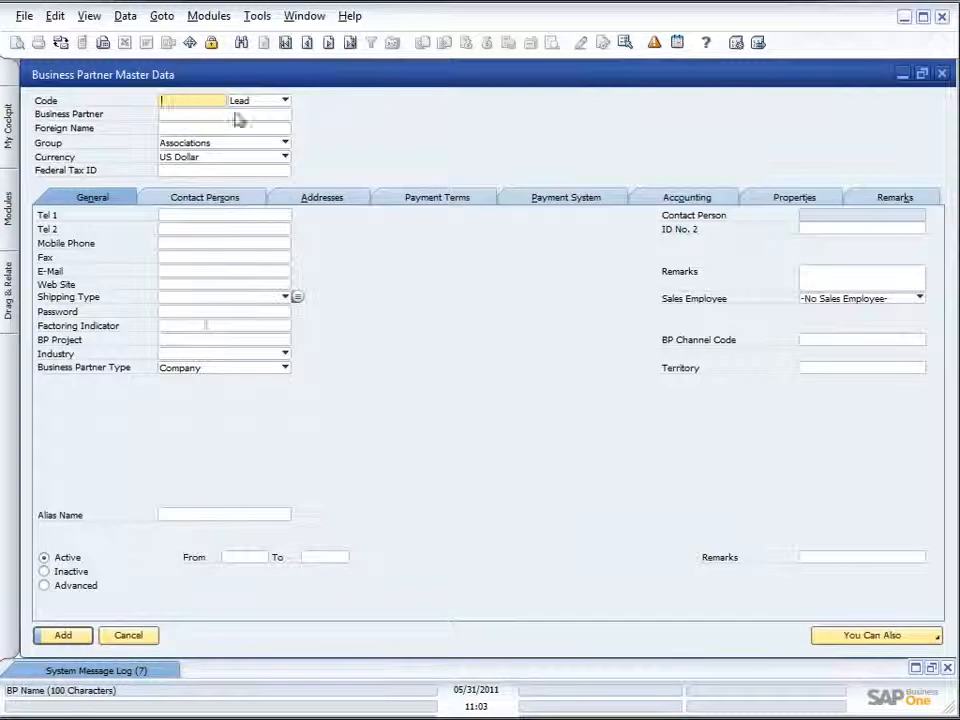
pyautogui.click(285, 101)
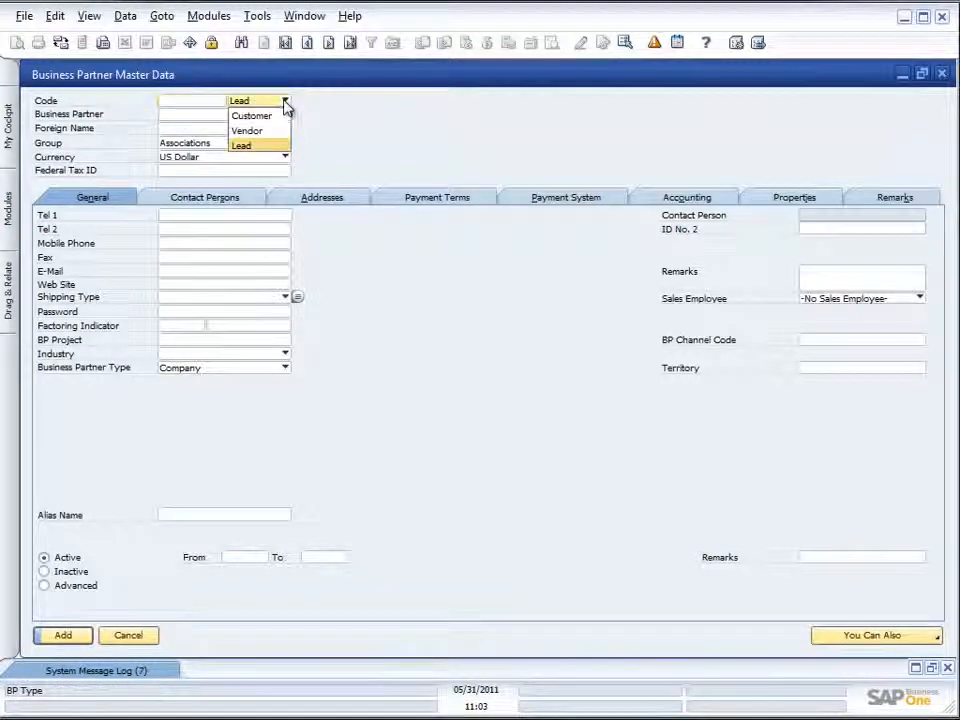
pyautogui.click(250, 148)
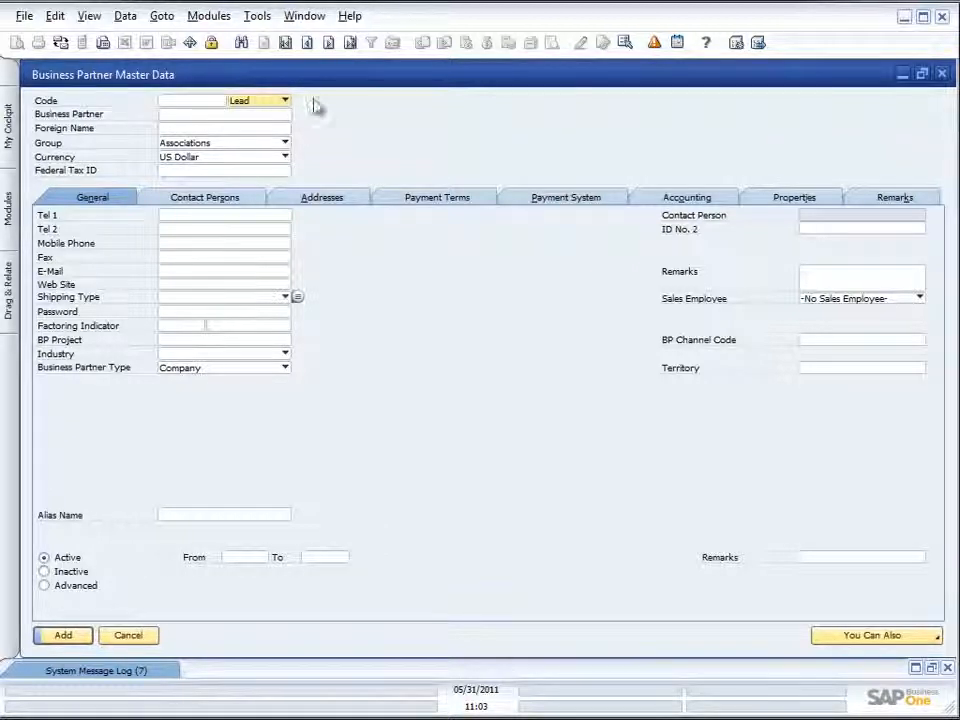
pyautogui.click(941, 76)
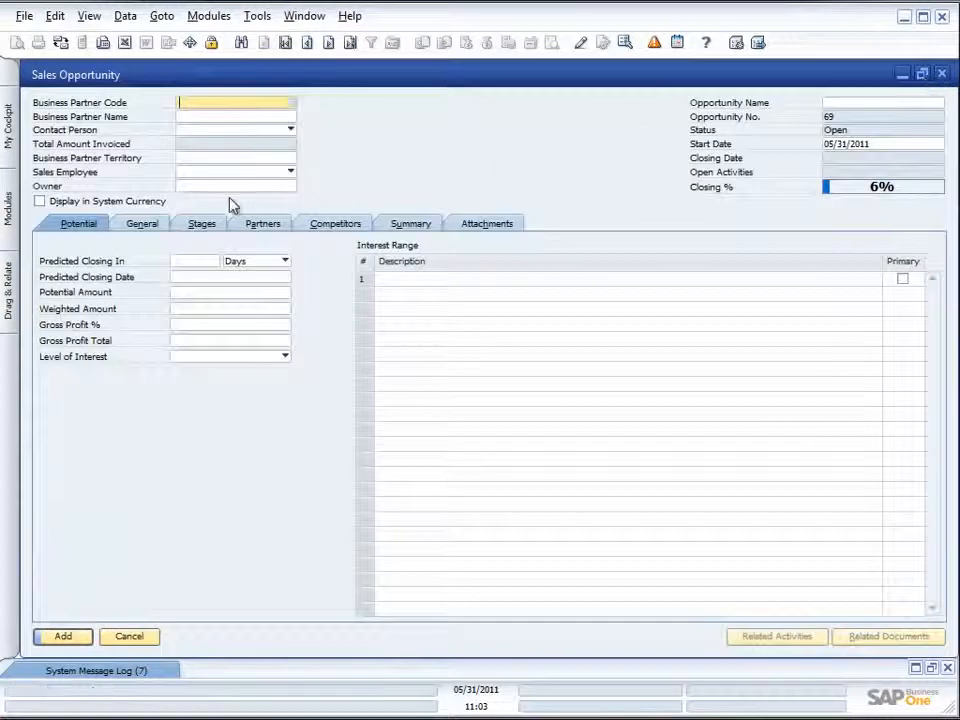
# Assign Earthshaker Corporation as the business partner and choose its second listed contact person.
pyautogui.click(291, 105)
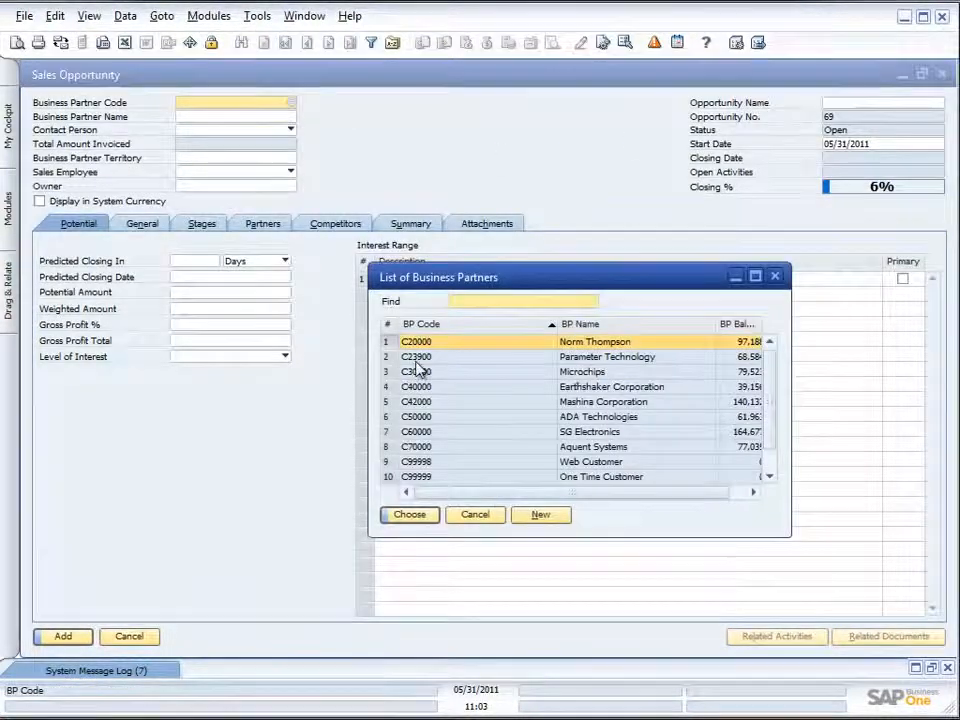
pyautogui.doubleClick(567, 387)
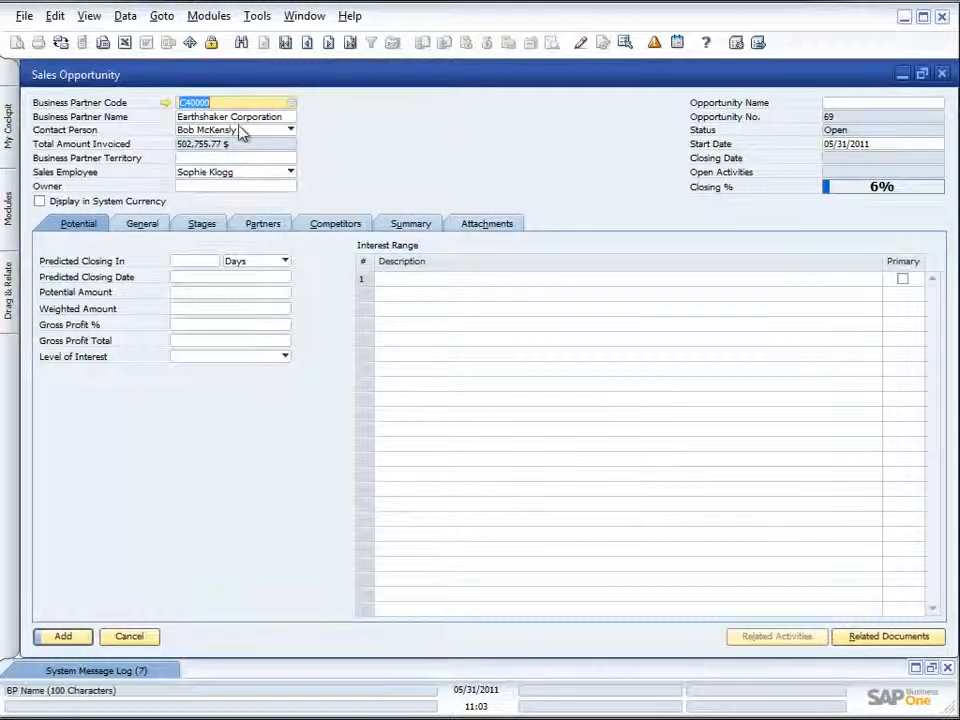
pyautogui.click(291, 130)
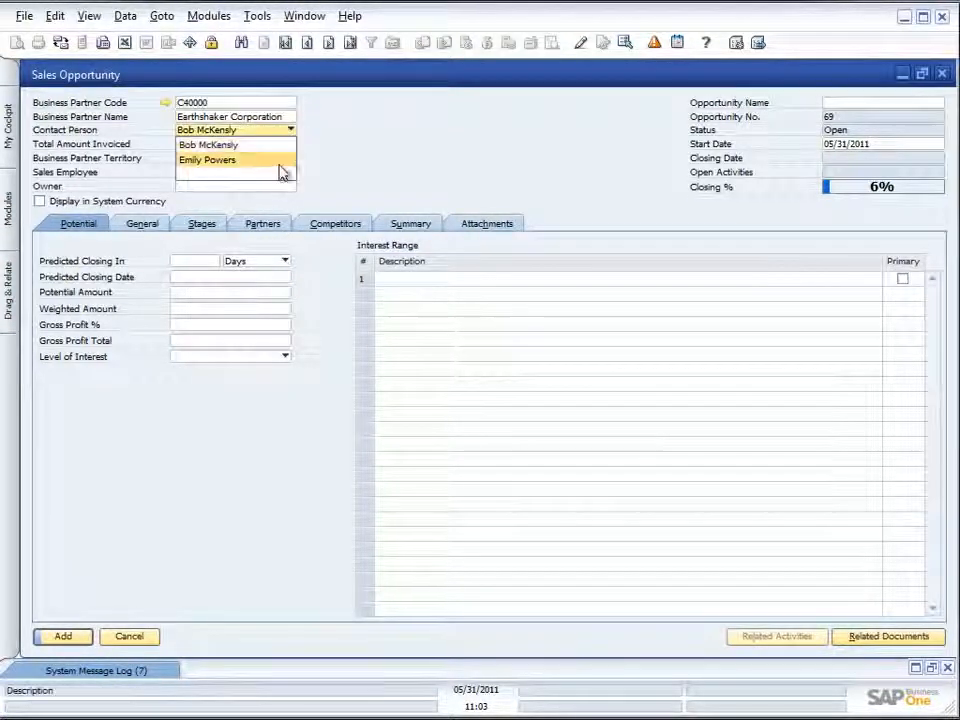
pyautogui.click(228, 162)
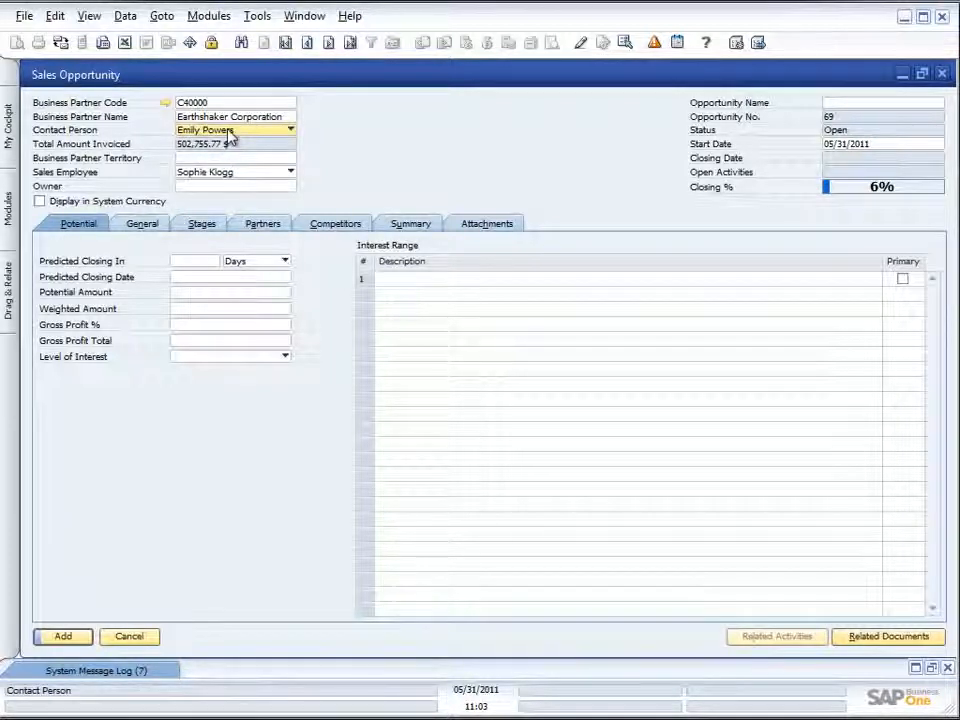
# Review Earthshaker Corporation's master data and the sales analysis graph for what they owe, and return to the opportunity.
pyautogui.click(167, 110)
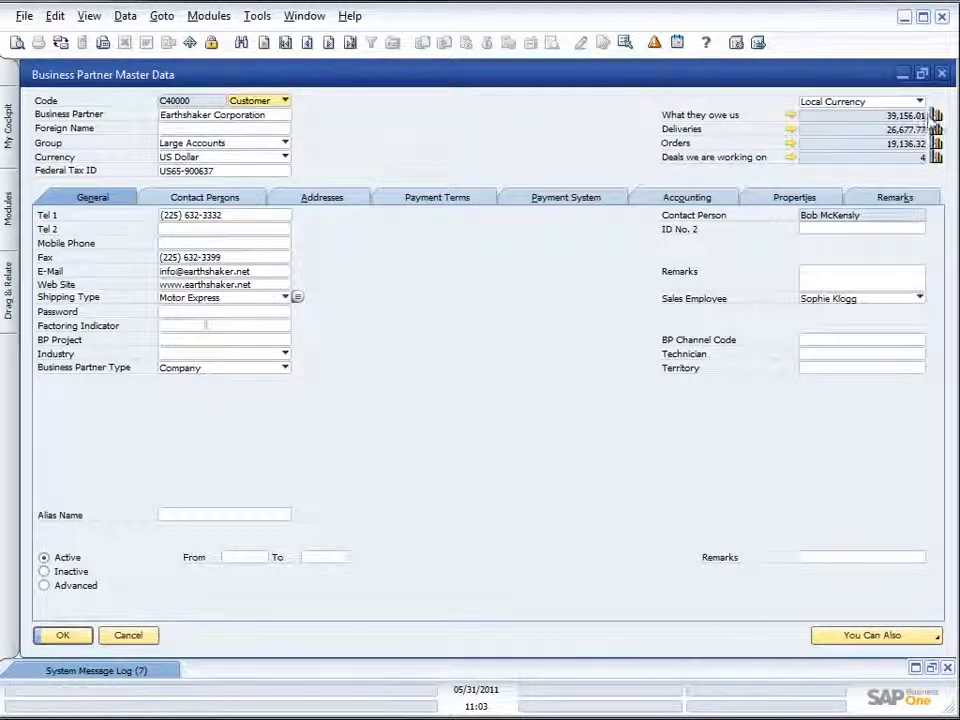
pyautogui.click(937, 117)
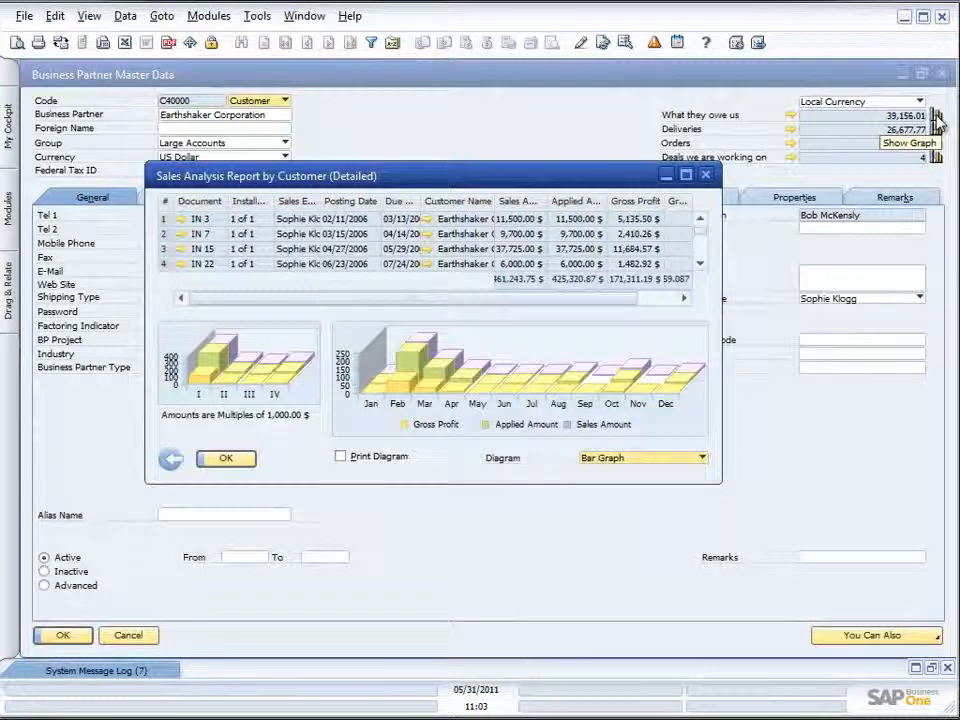
pyautogui.click(705, 175)
pyautogui.click(941, 74)
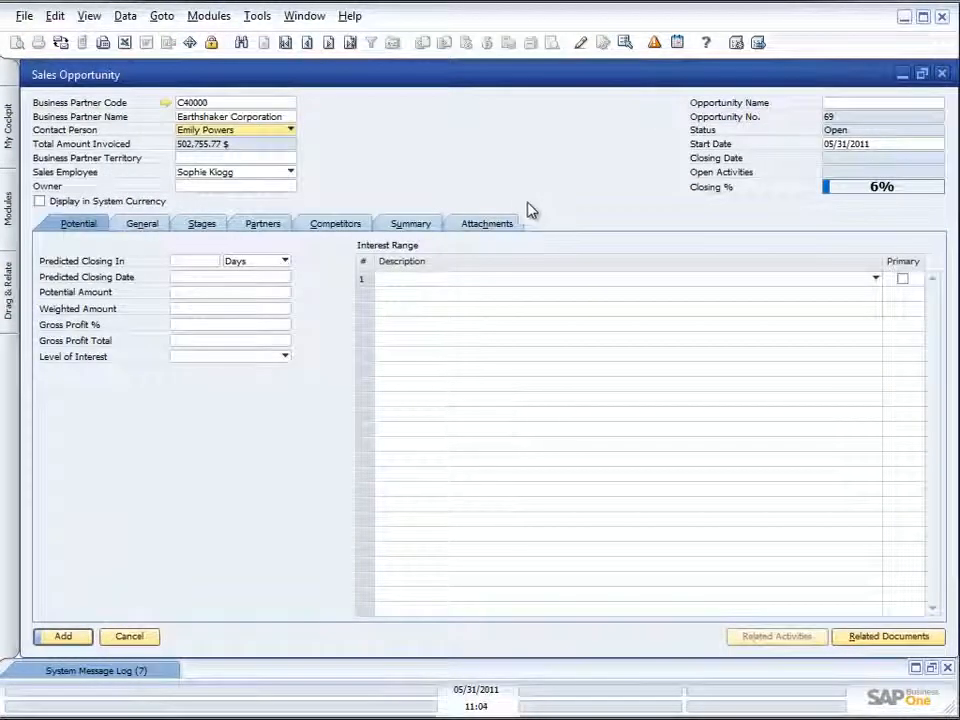
# Check the list of territories available for the business partner and close it without choosing one.
pyautogui.click(240, 159)
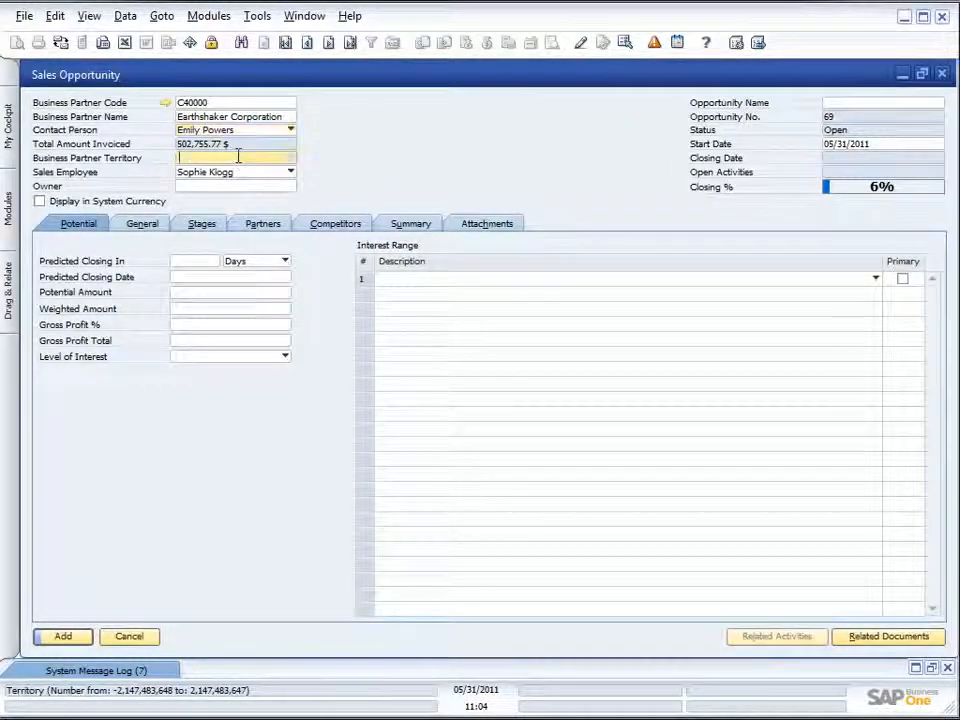
pyautogui.click(291, 160)
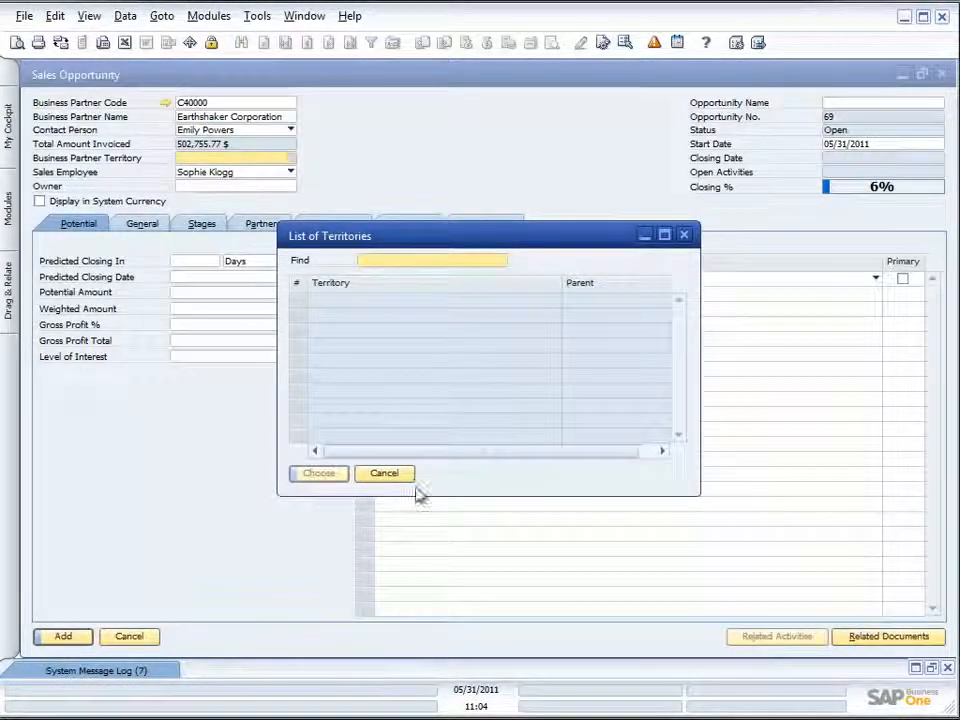
pyautogui.click(684, 236)
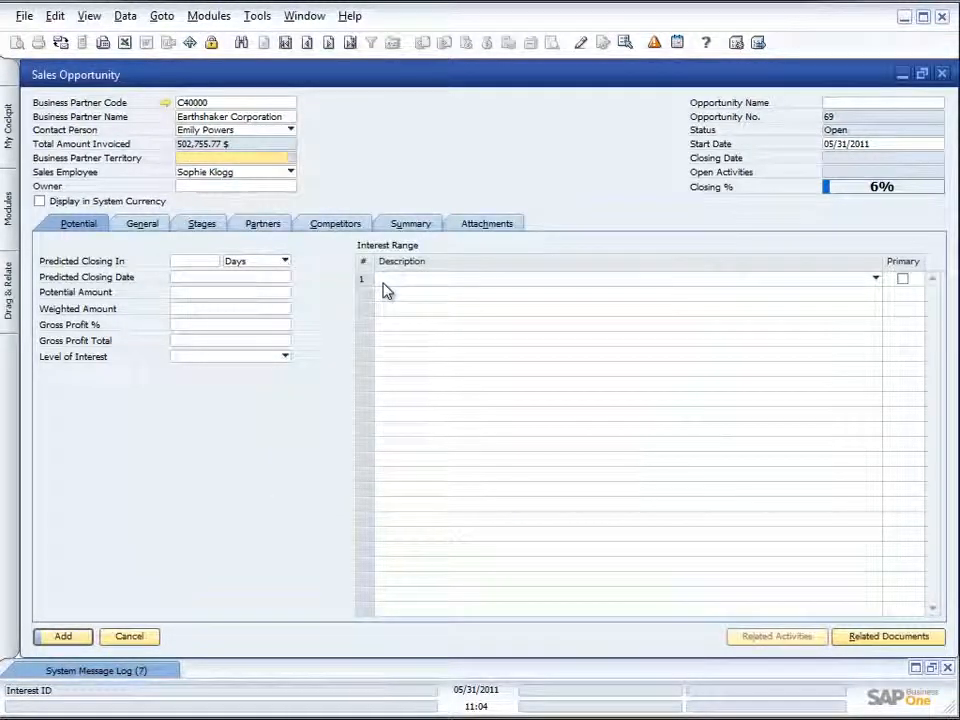
# Set the sales employee to -No Sales Employee- and assign the only listed employee as the opportunity's owner.
pyautogui.click(291, 174)
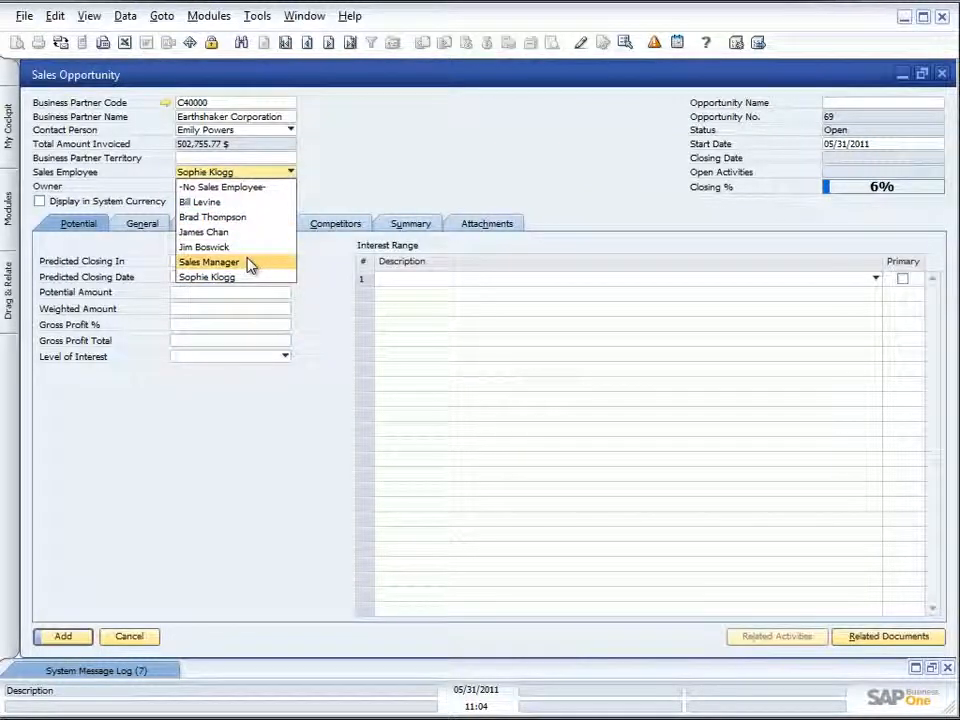
pyautogui.click(238, 188)
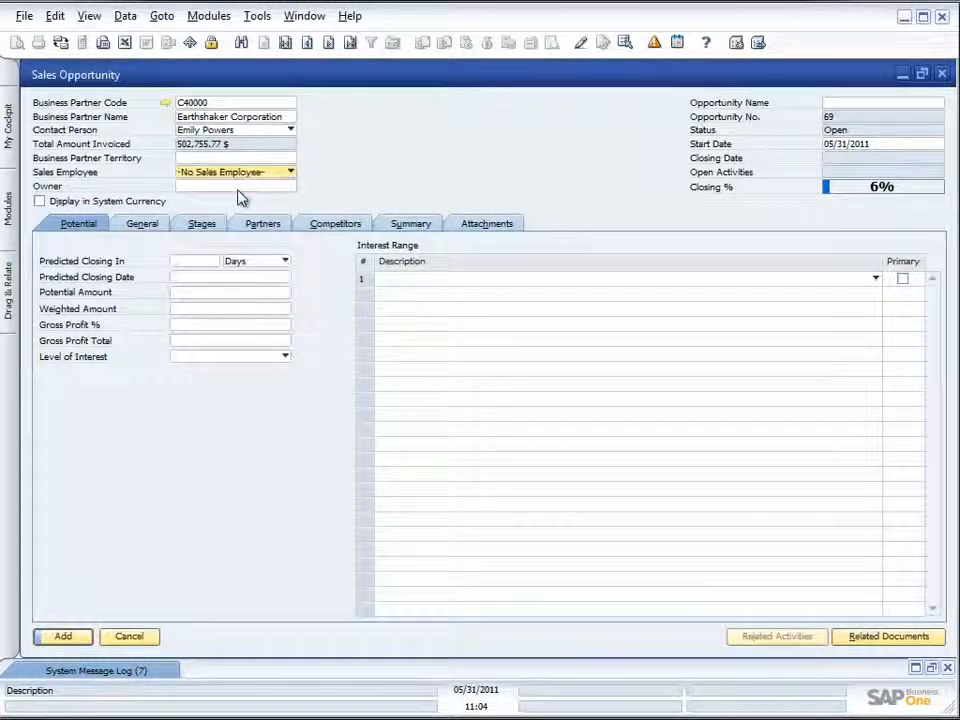
pyautogui.click(230, 187)
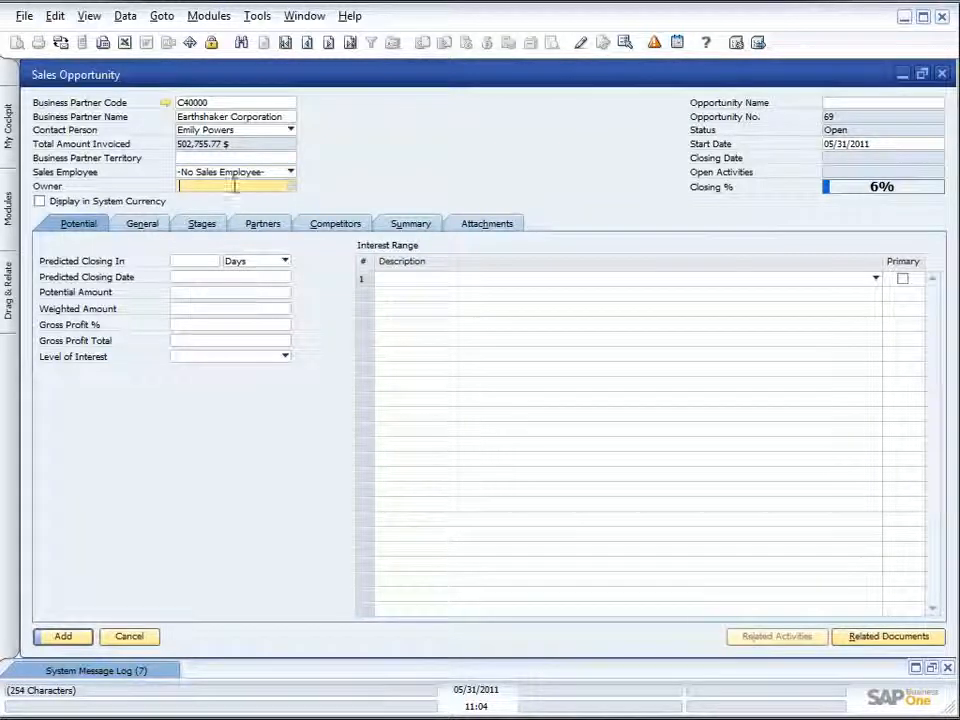
pyautogui.click(290, 187)
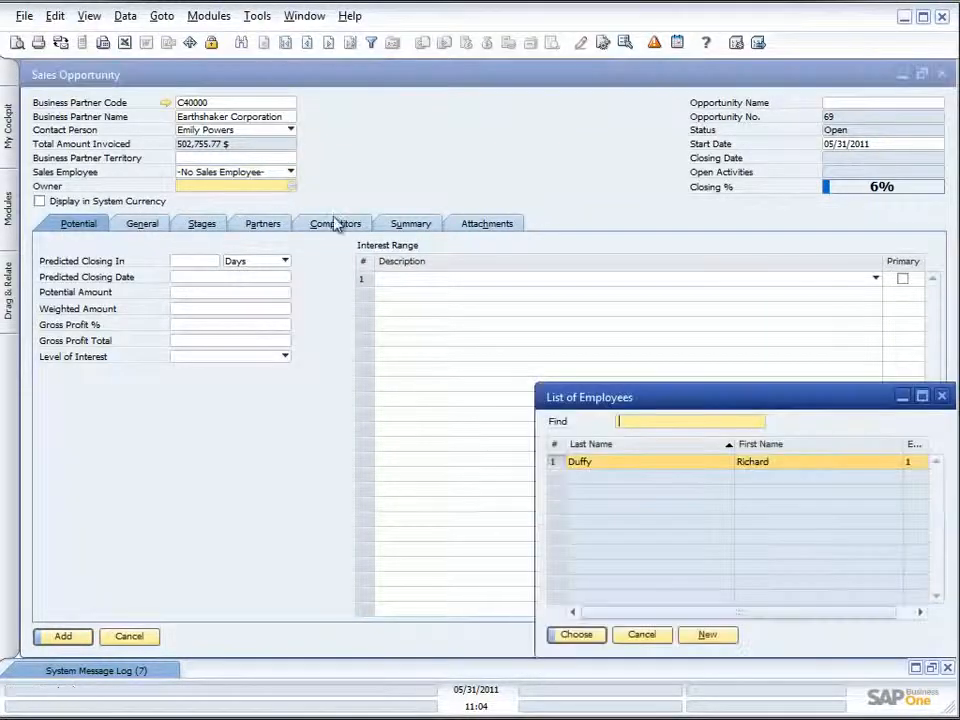
pyautogui.doubleClick(664, 466)
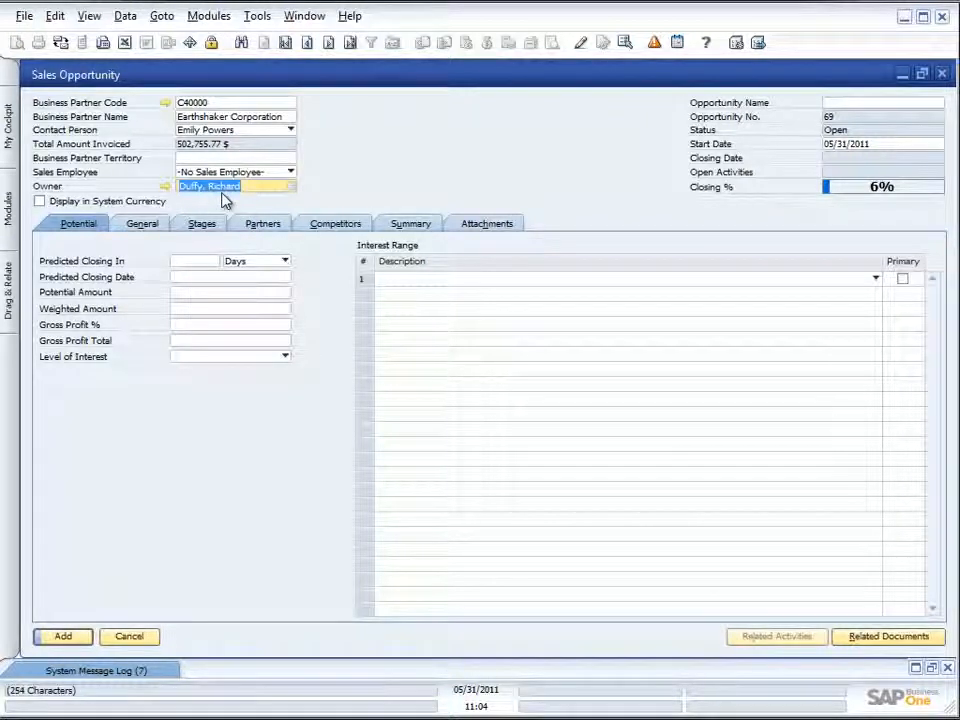
# Name the opportunity "Printer Sale for July".
pyautogui.click(852, 103)
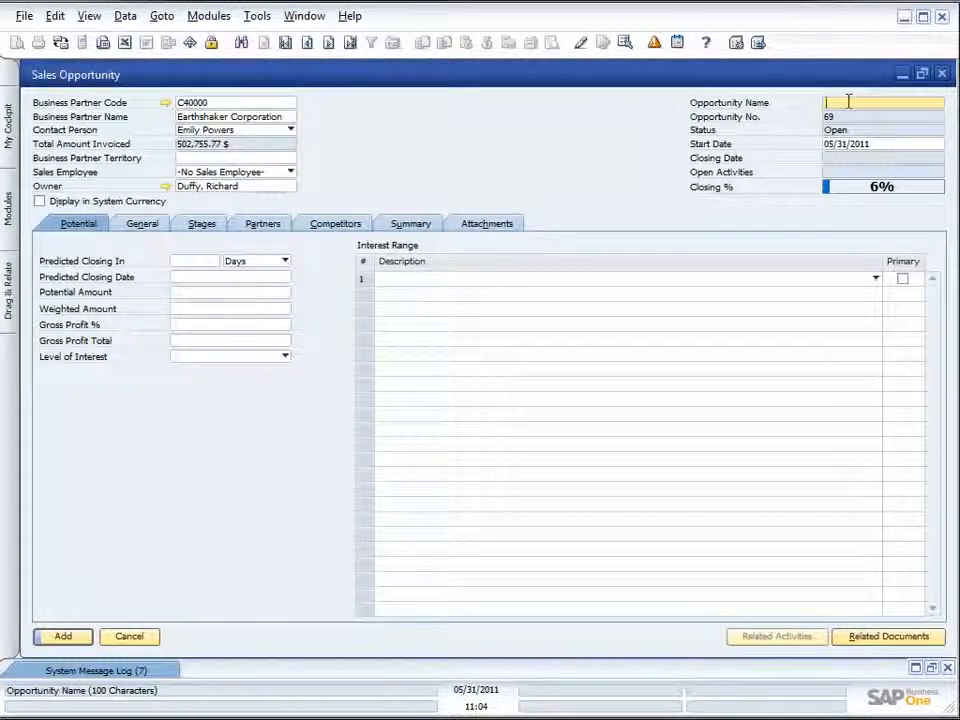
pyautogui.write('Printsr Sales')
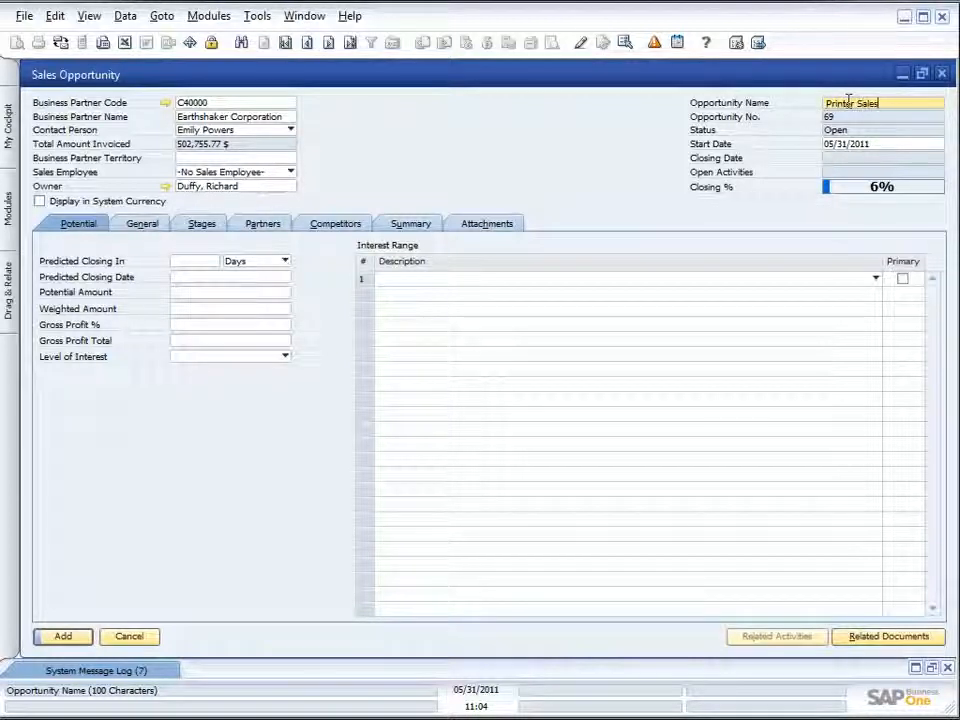
pyautogui.press('BackSpace')
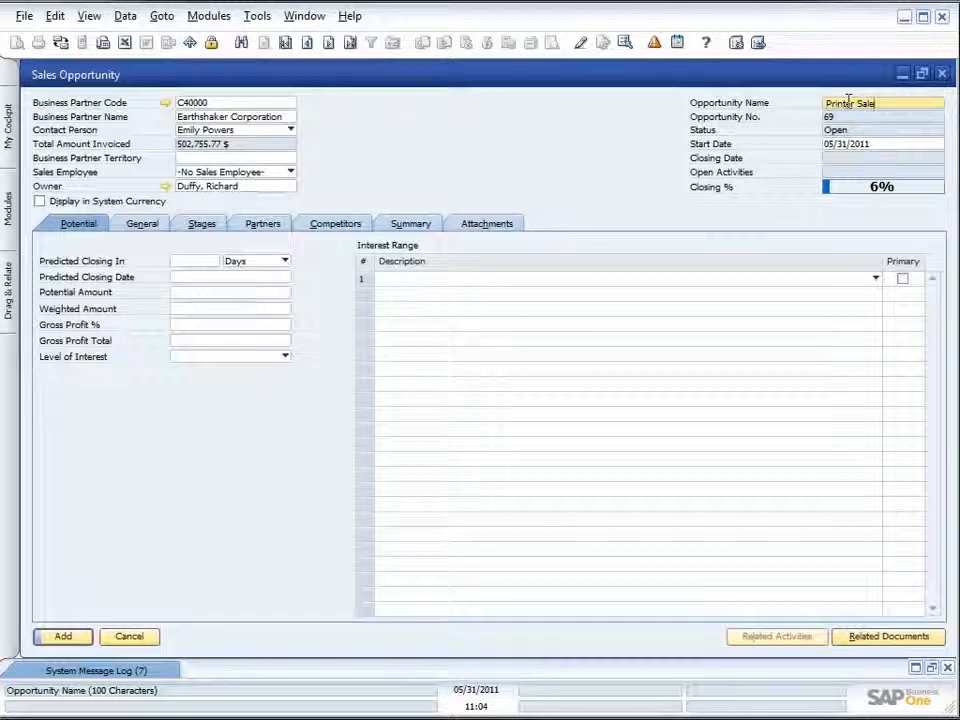
pyautogui.write('for ')
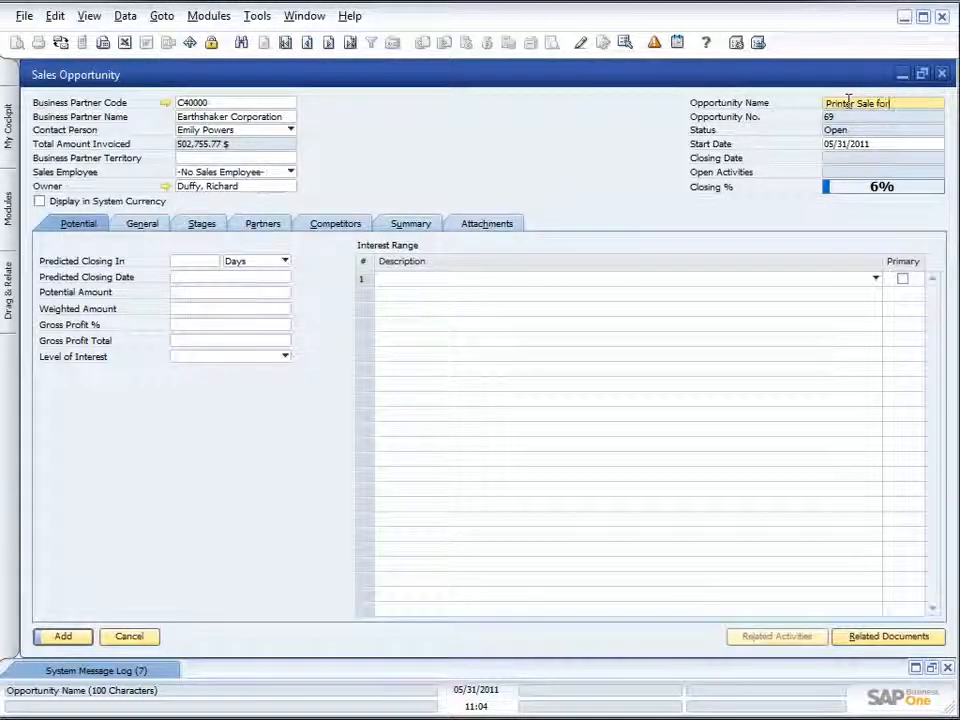
pyautogui.write('Jul')
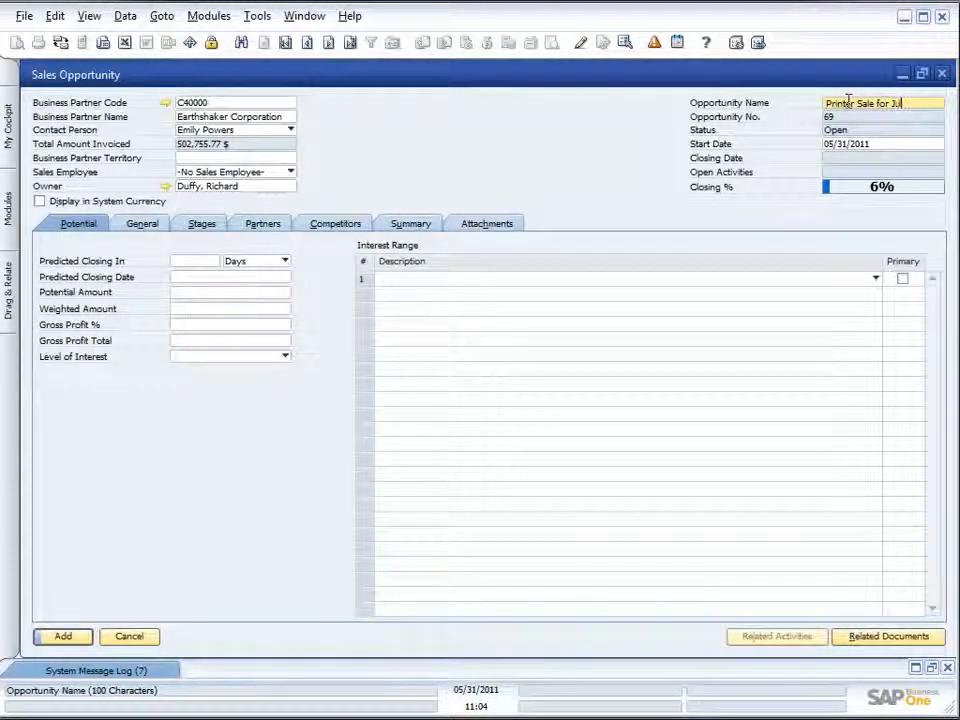
pyautogui.write('y')
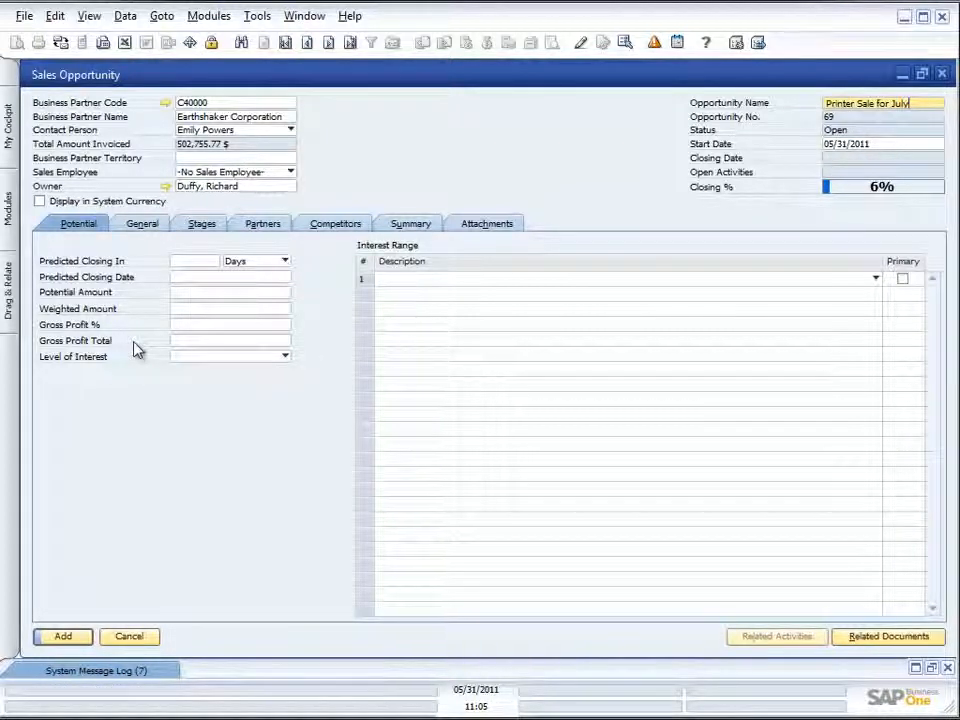
# Set the opportunity's predicted closing to 1 month.
pyautogui.click(203, 265)
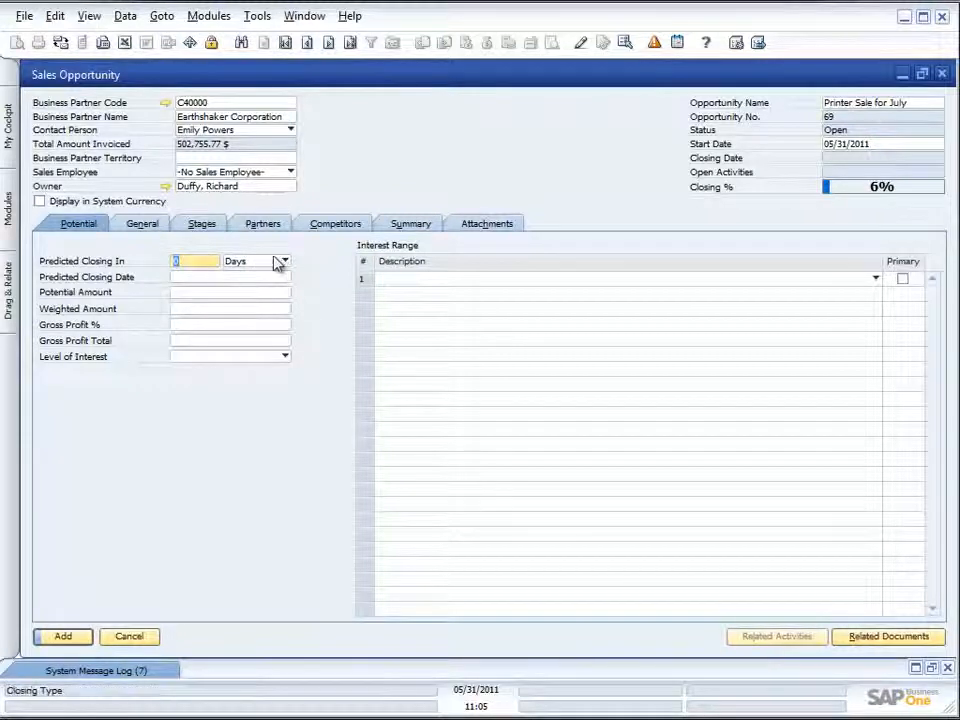
pyautogui.click(284, 262)
pyautogui.click(257, 277)
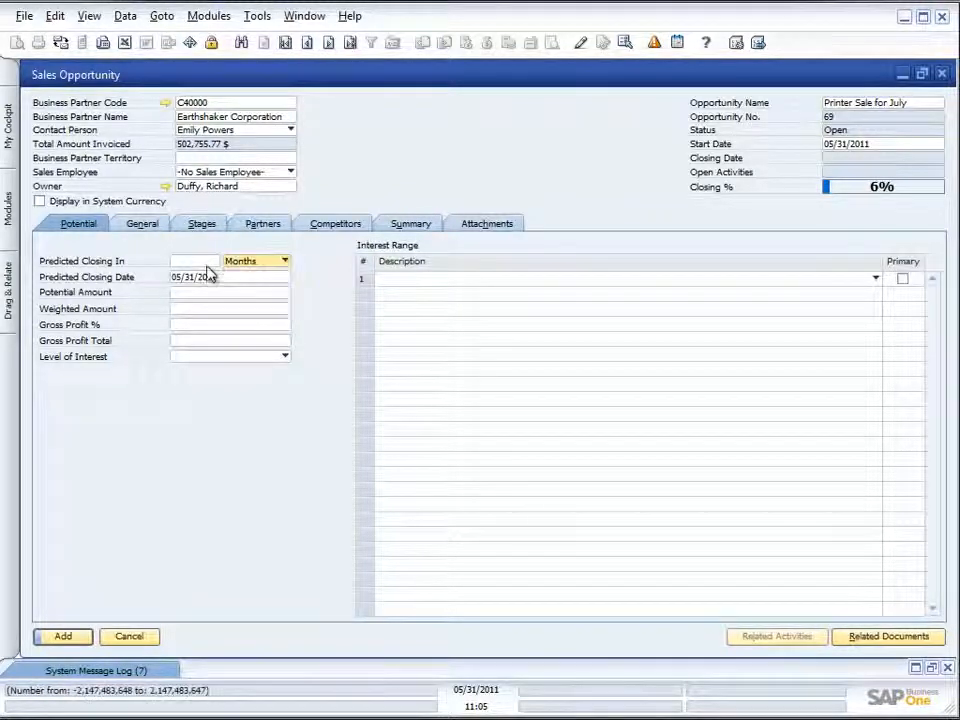
pyautogui.click(208, 262)
pyautogui.write('1')
pyautogui.press('Tab')
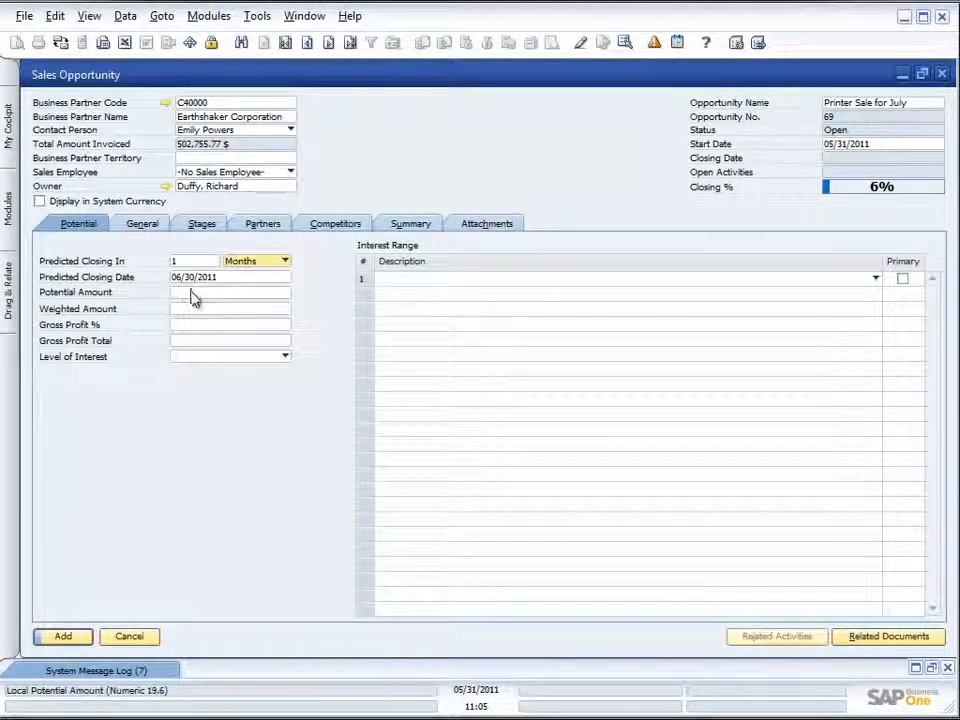
# Set the opportunity's potential amount to 10,000.
pyautogui.click(191, 293)
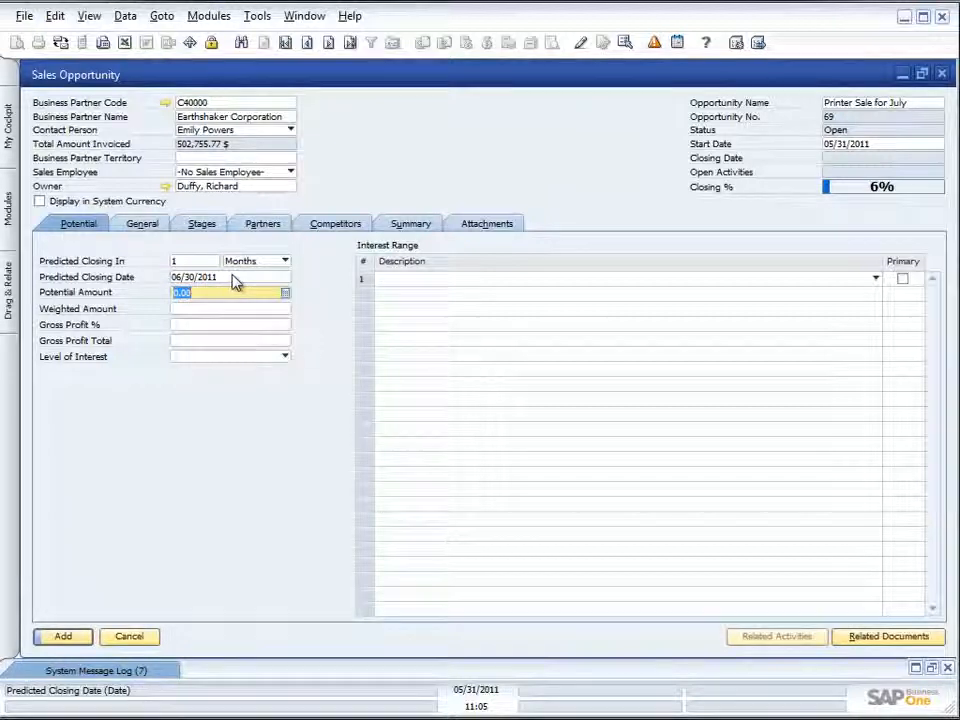
pyautogui.write('10,')
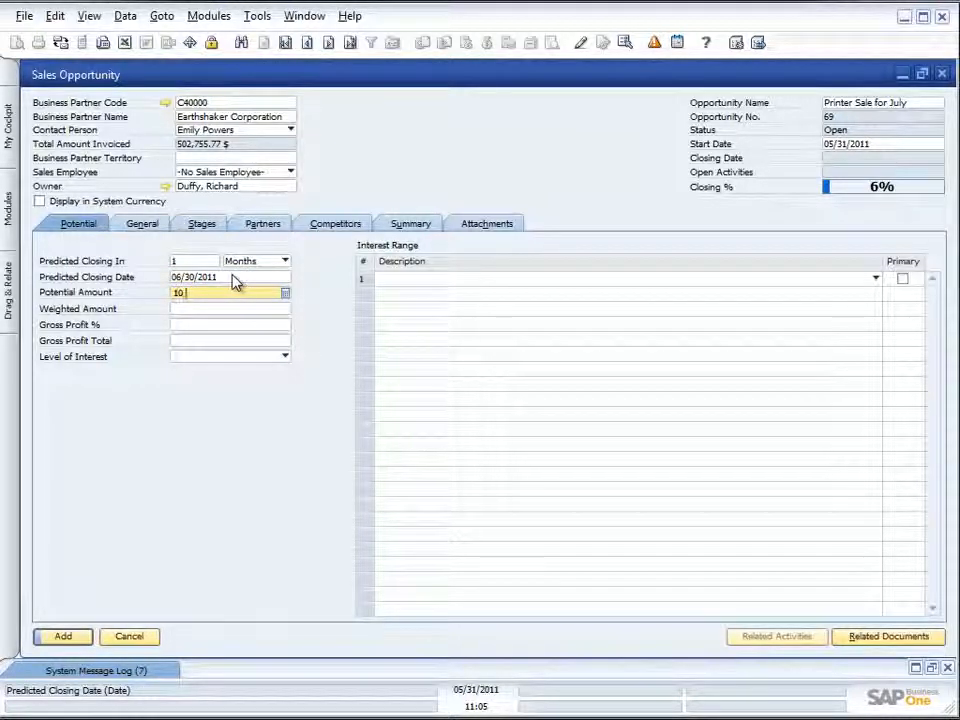
pyautogui.write('000')
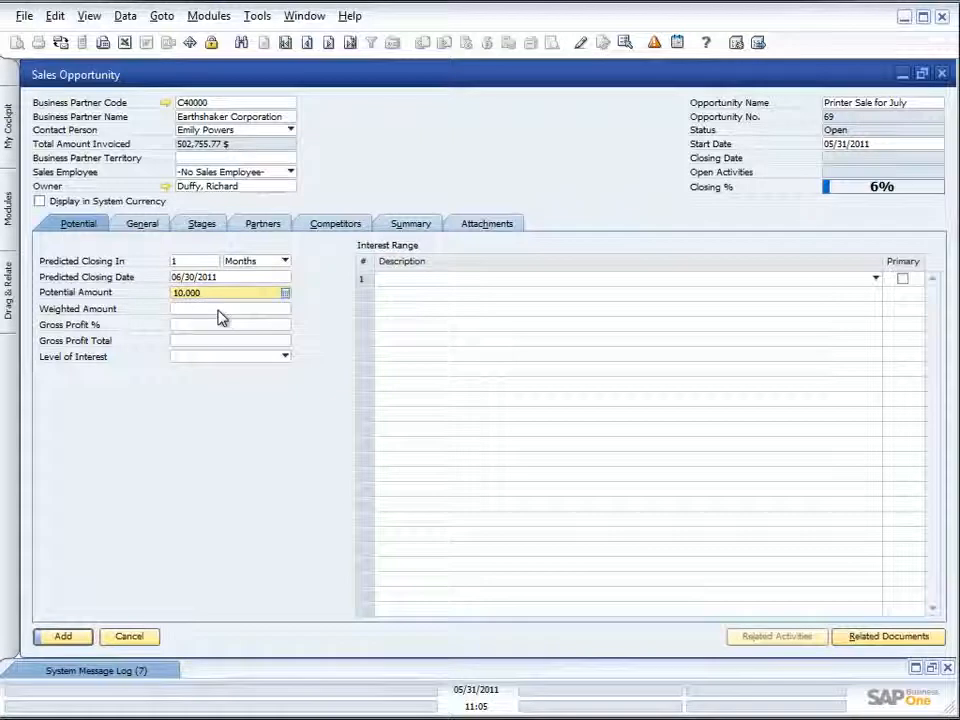
pyautogui.press('Tab')
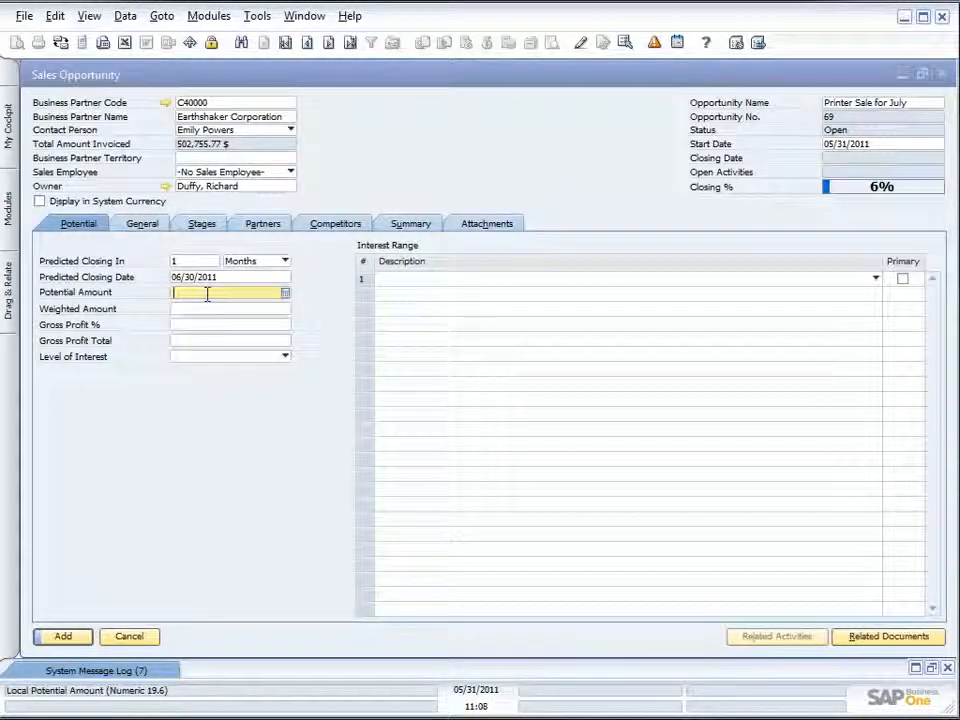
pyautogui.write('10000')
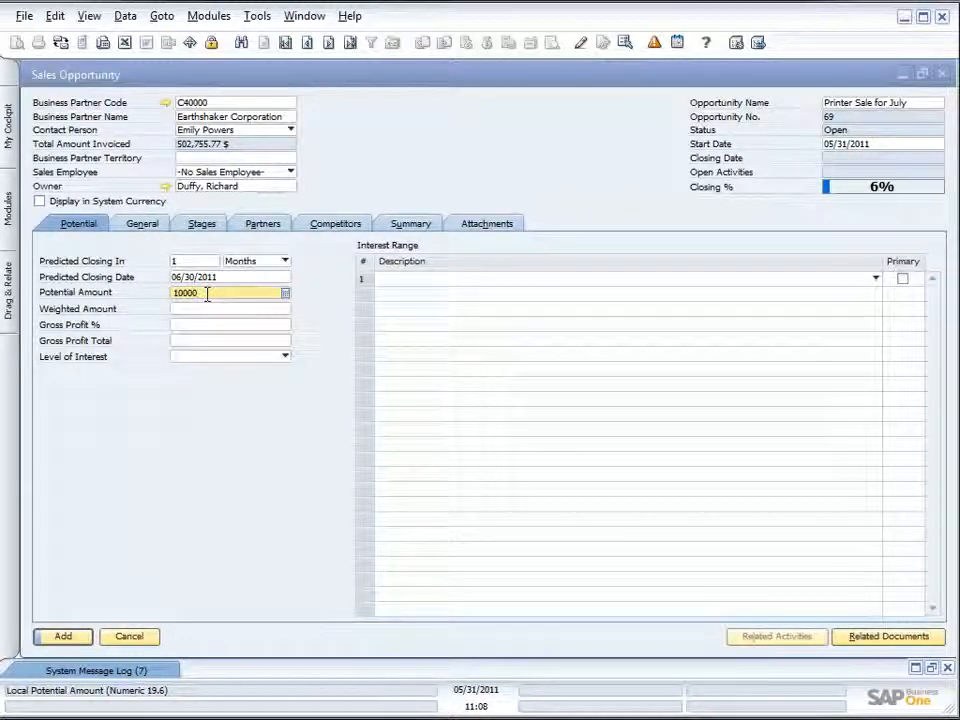
pyautogui.press('Tab')
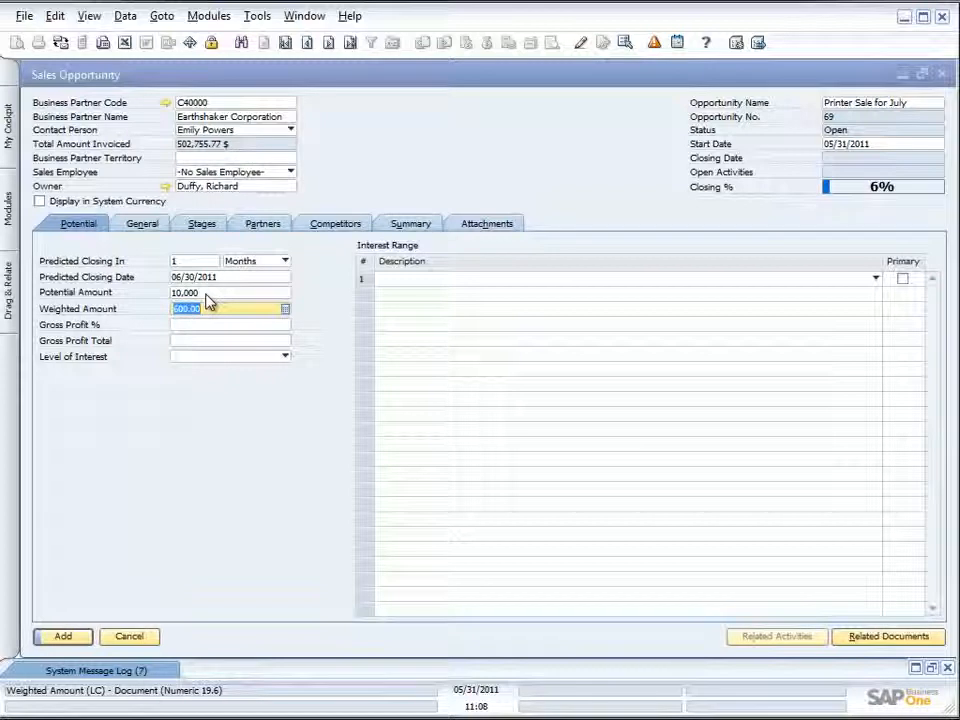
# Set the gross profit percentage to 25, keeping the calculated weighted amount.
pyautogui.press('Tab')
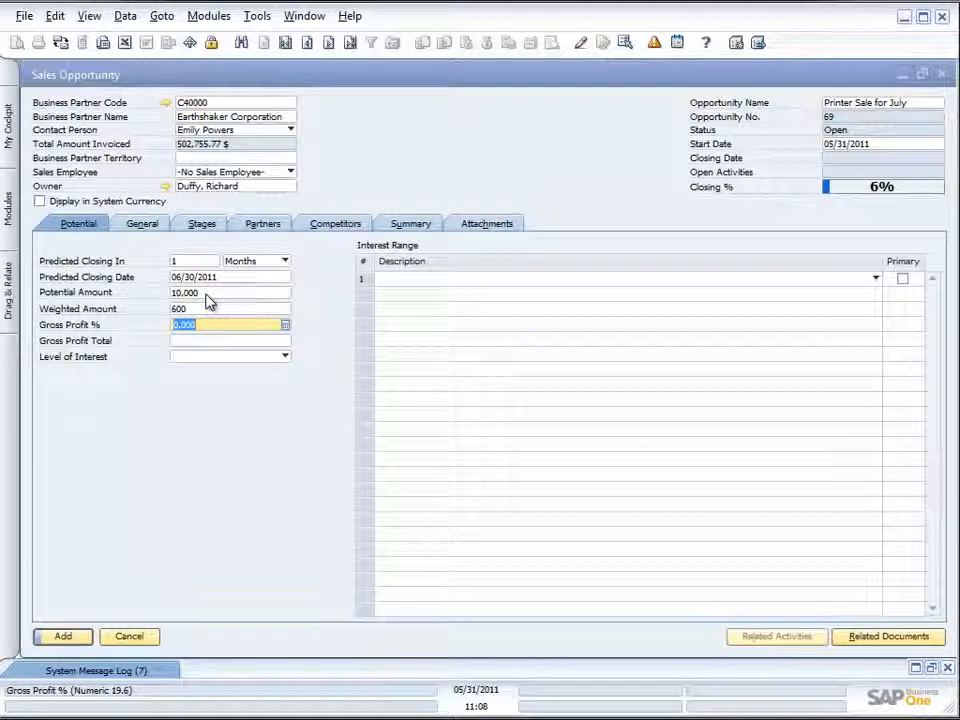
pyautogui.write('25')
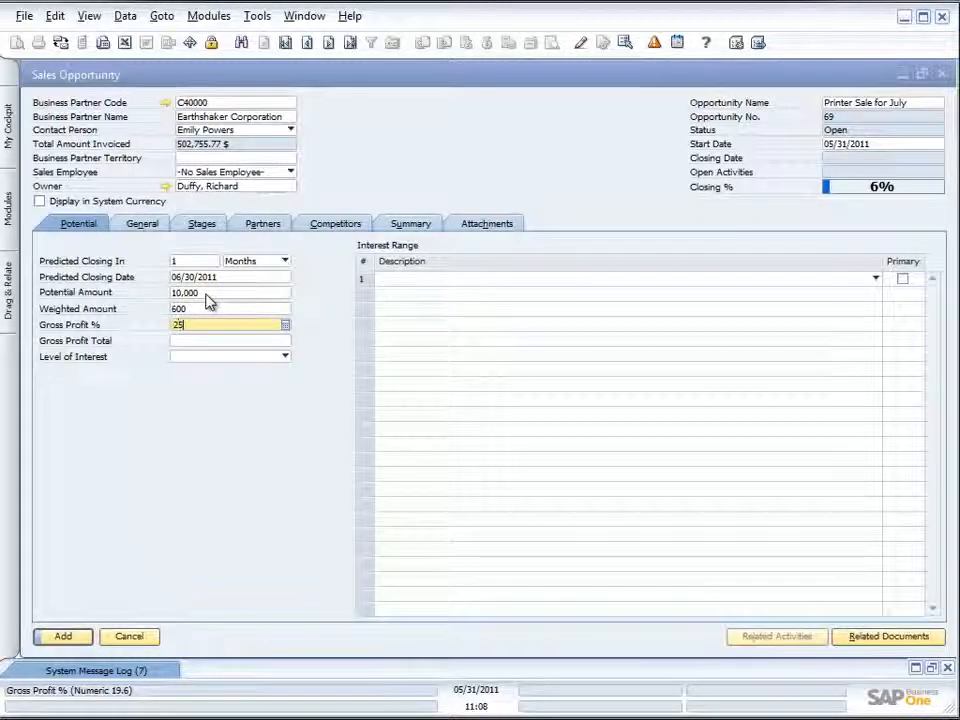
pyautogui.press('Tab')
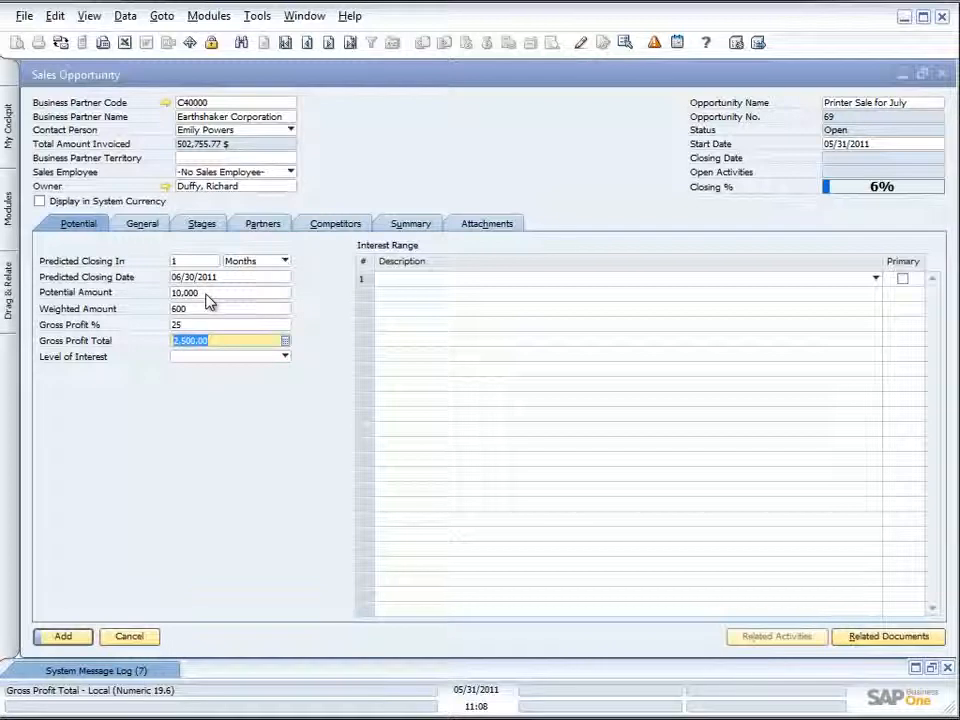
# Define three new levels of interest named Cool, Warm and Hot, keeping the default sort values.
pyautogui.click(285, 359)
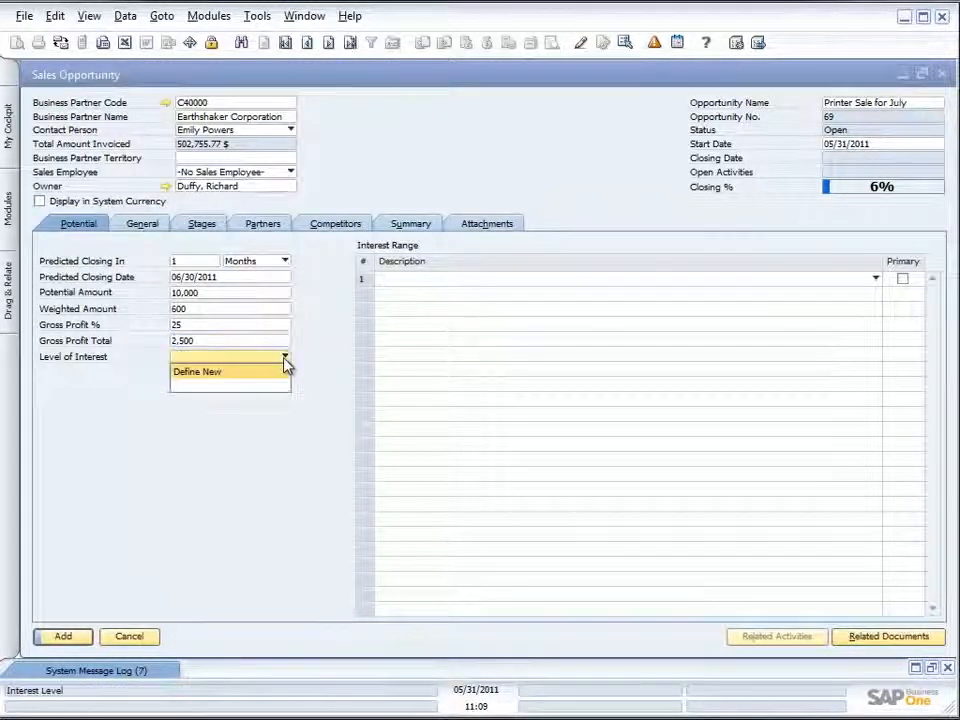
pyautogui.click(250, 374)
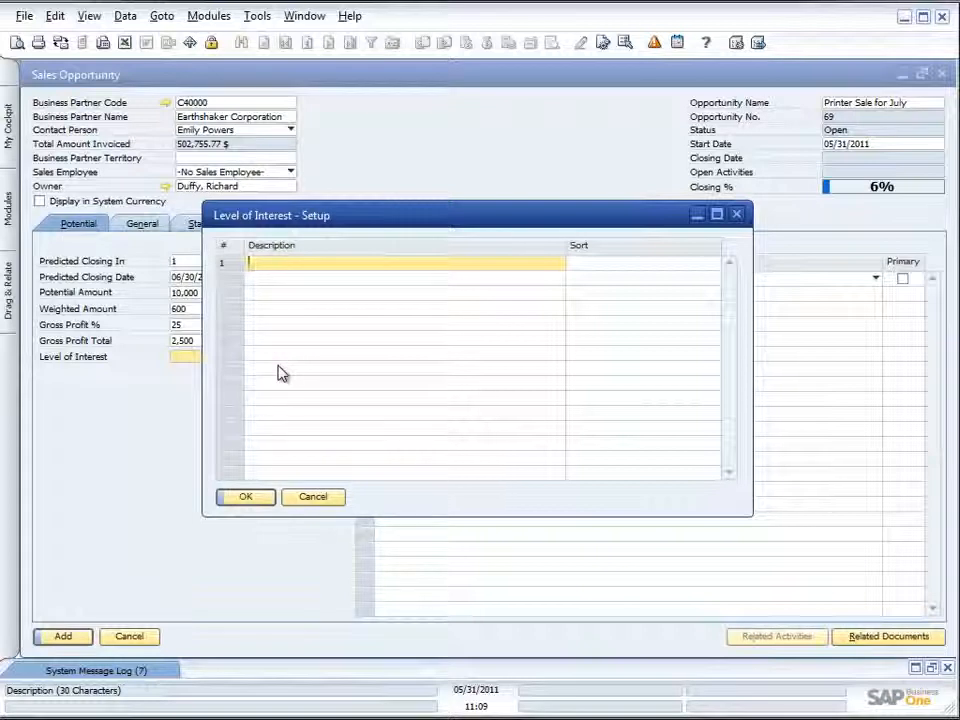
pyautogui.write('Cool')
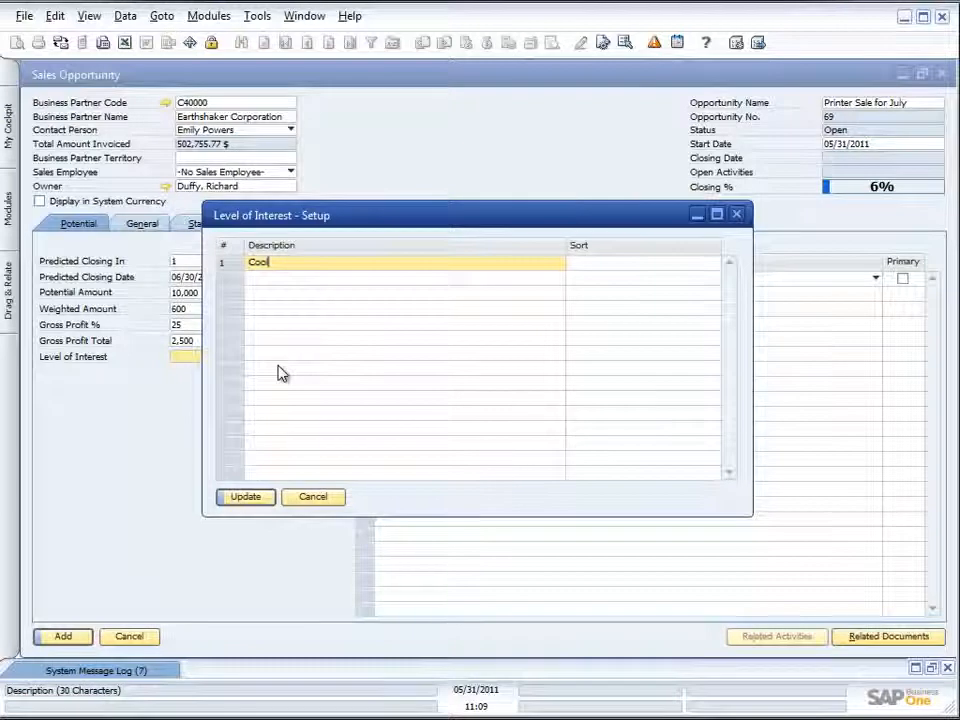
pyautogui.press('Tab')
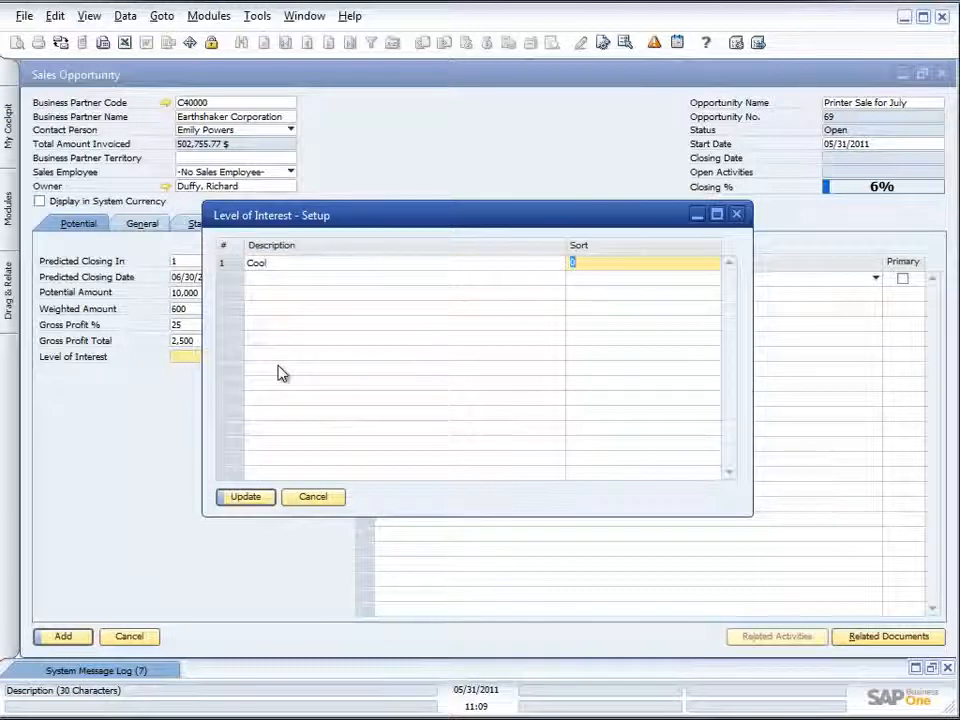
pyautogui.click(250, 497)
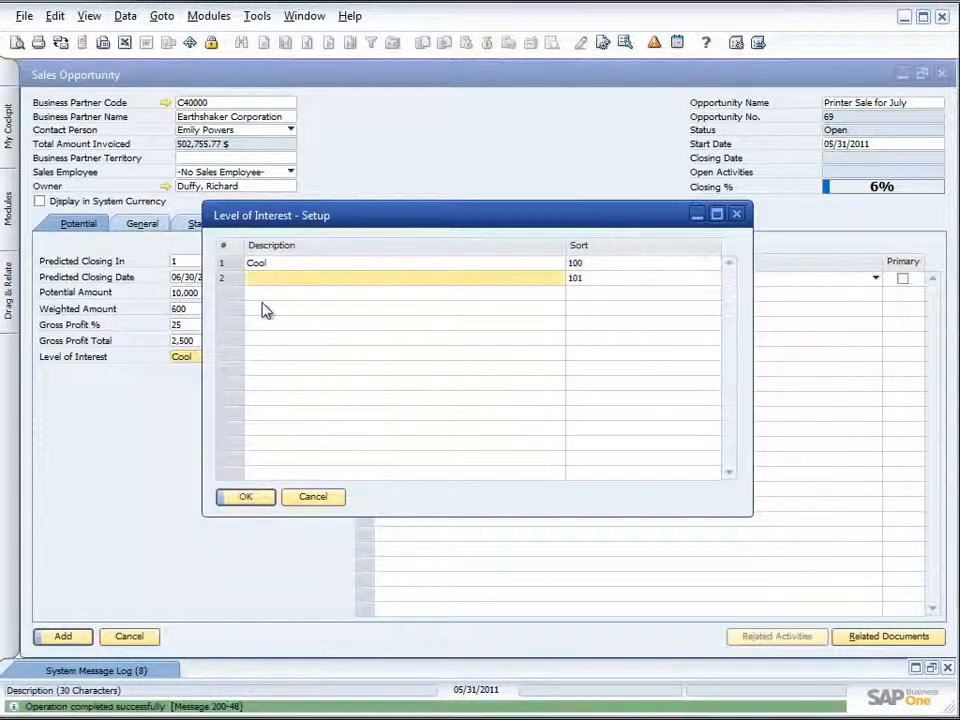
pyautogui.write('Warm')
pyautogui.press('Tab')
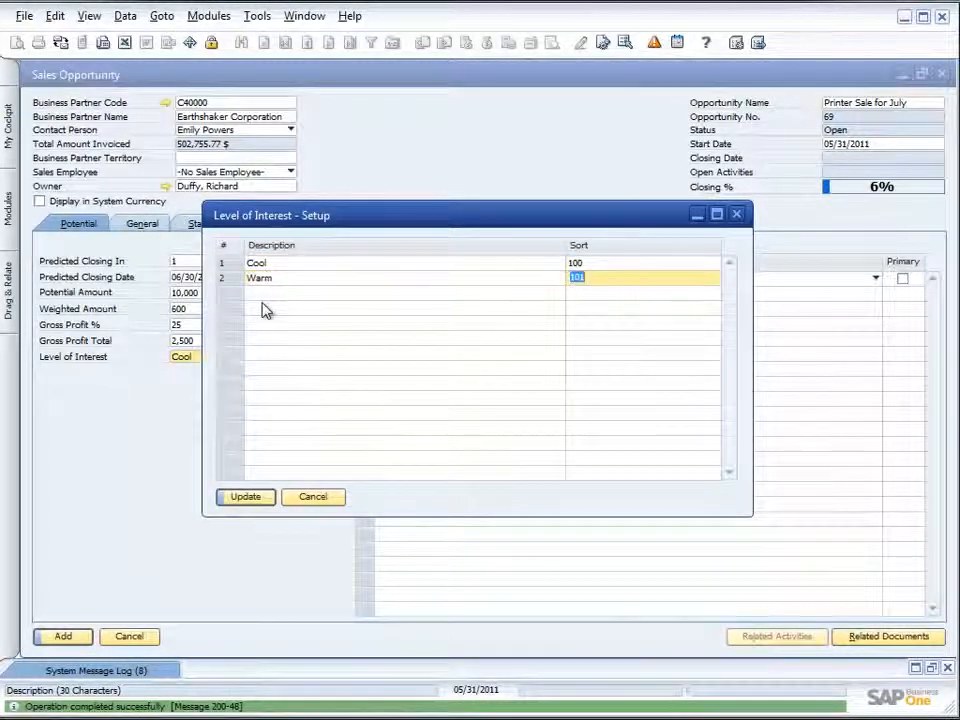
pyautogui.click(245, 496)
pyautogui.write('Hot')
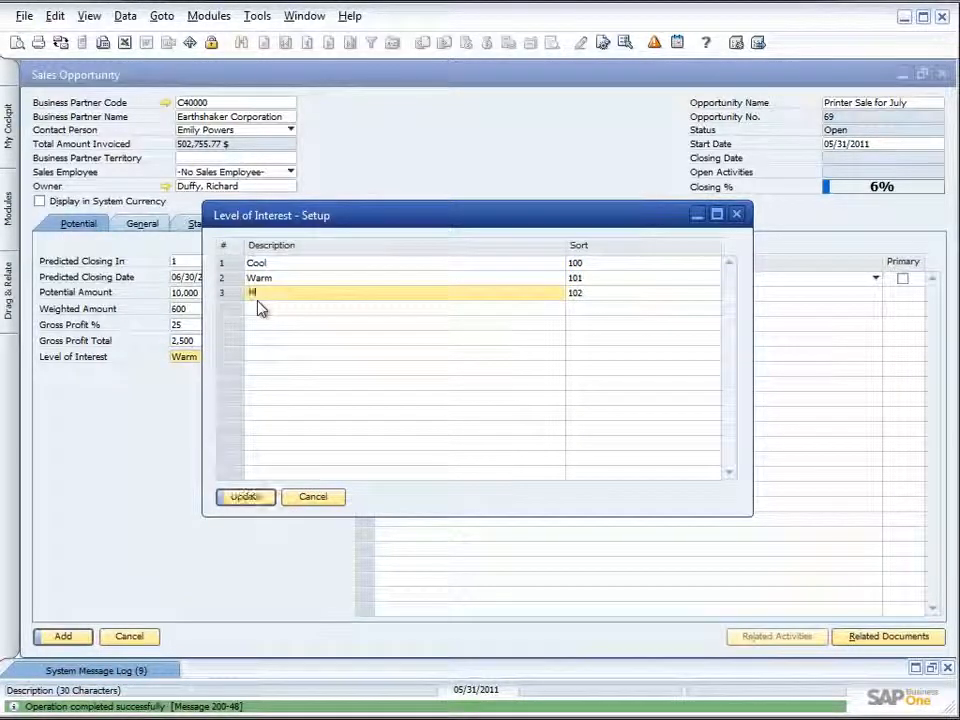
pyautogui.press('Tab')
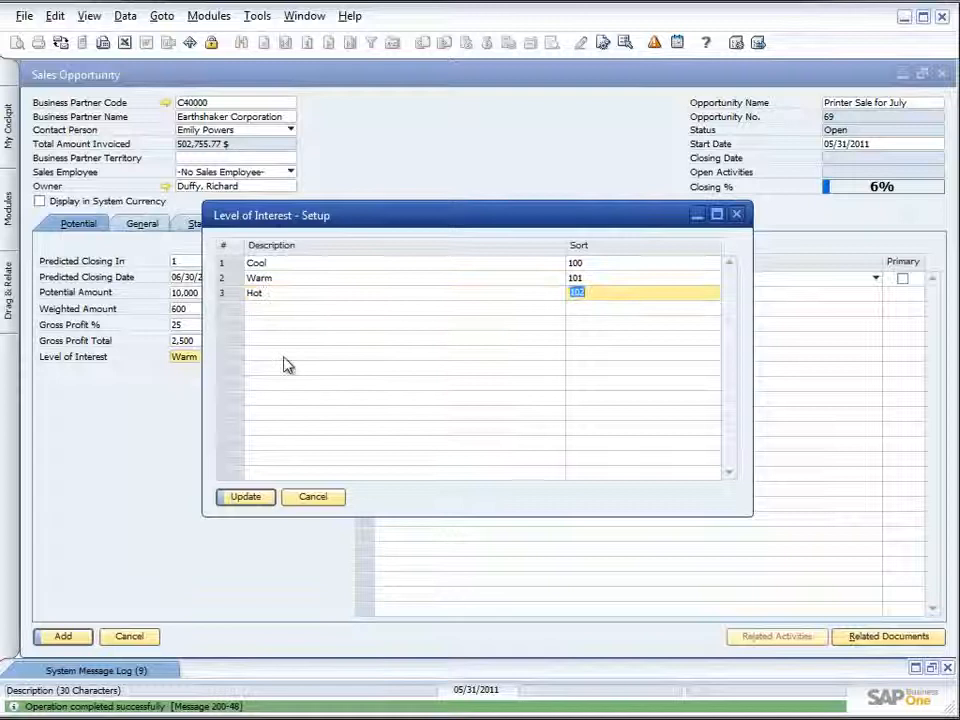
pyautogui.click(255, 499)
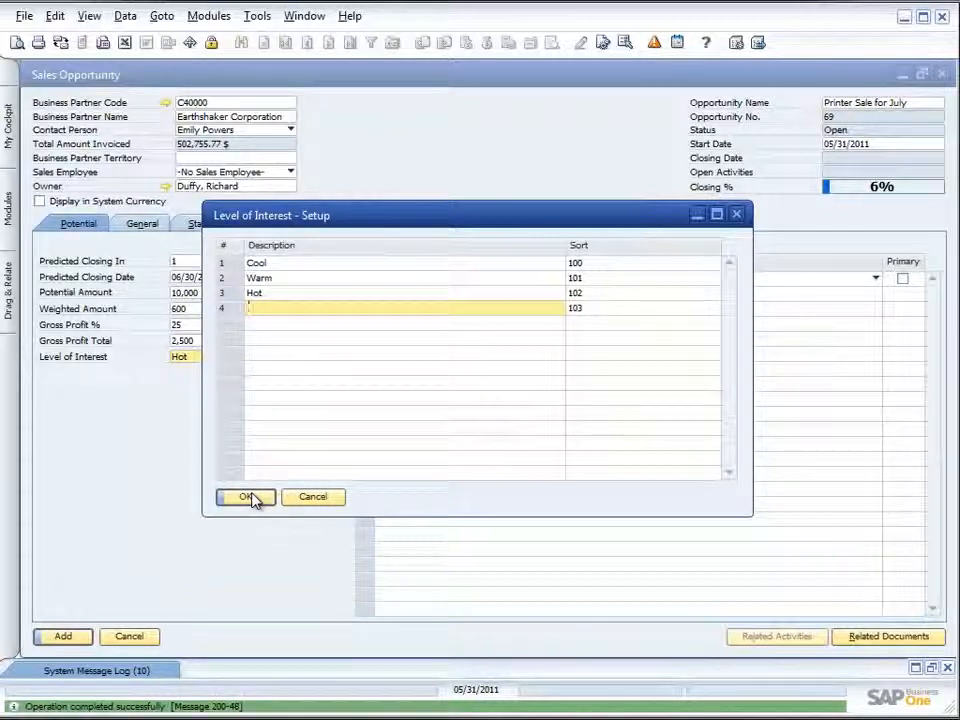
# Close the level of interest setup and set the opportunity's level of interest to Warm.
pyautogui.click(270, 278)
pyautogui.click(245, 497)
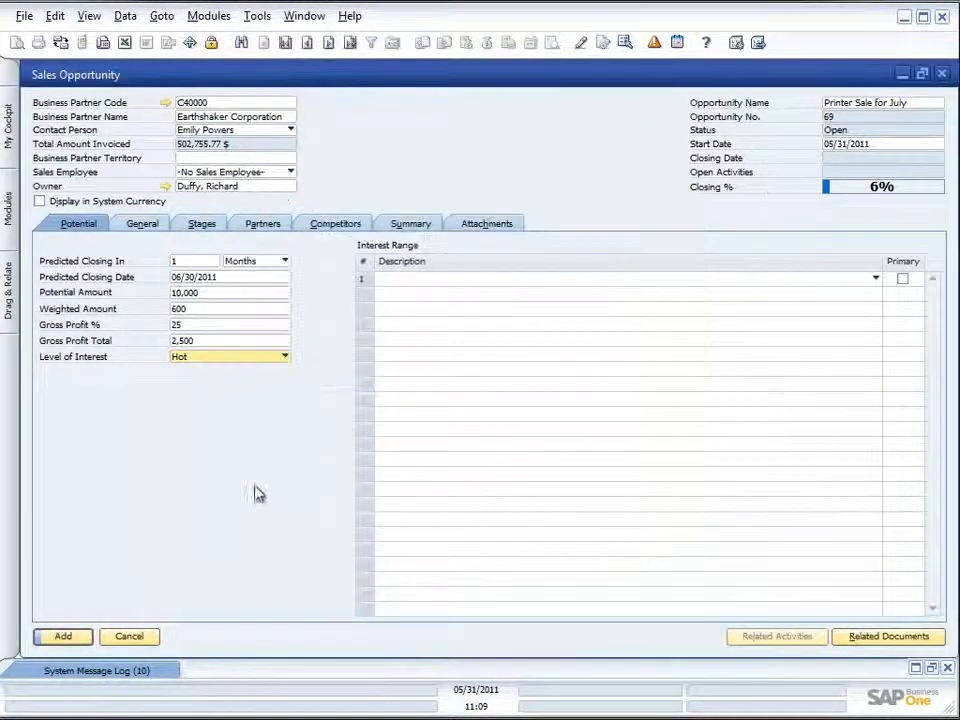
pyautogui.click(283, 358)
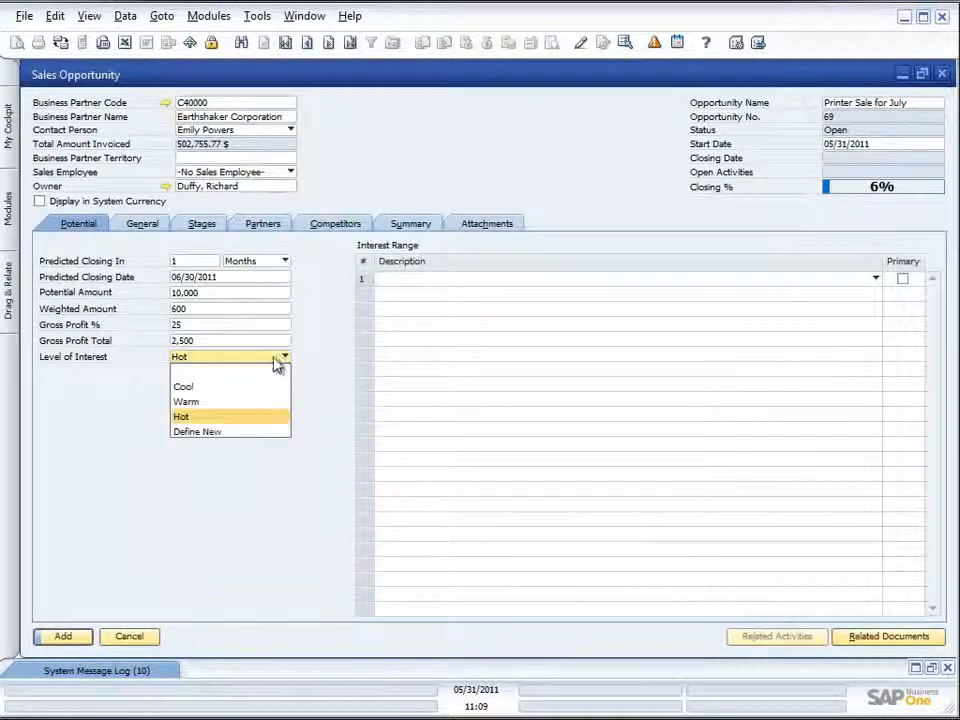
pyautogui.click(226, 404)
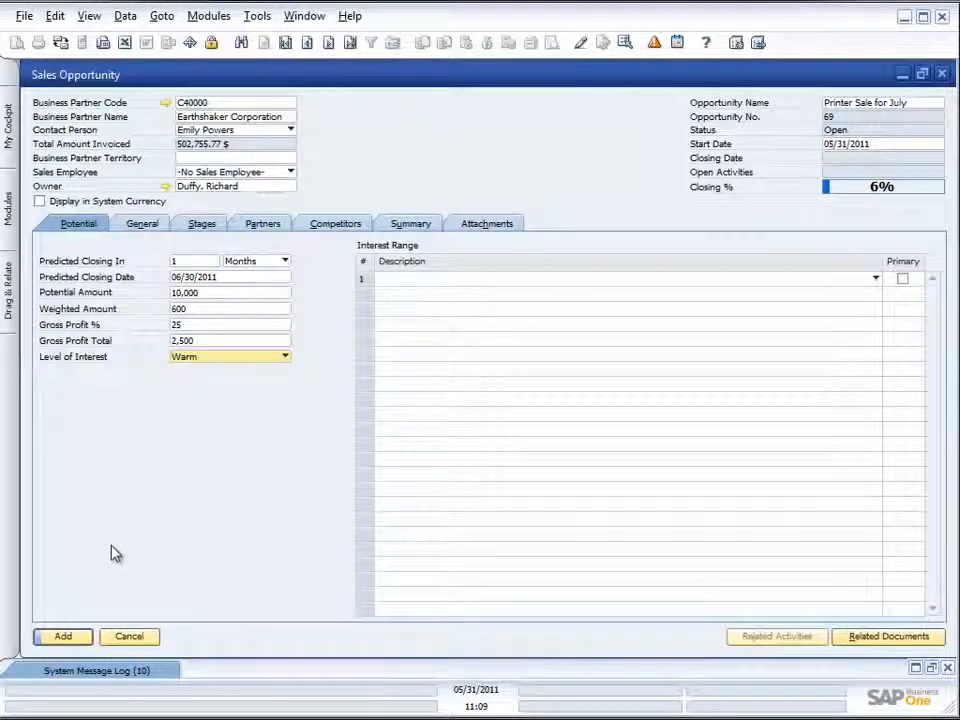
# Assign SG Electronics as the opportunity's business partner channel in the general details.
pyautogui.click(144, 225)
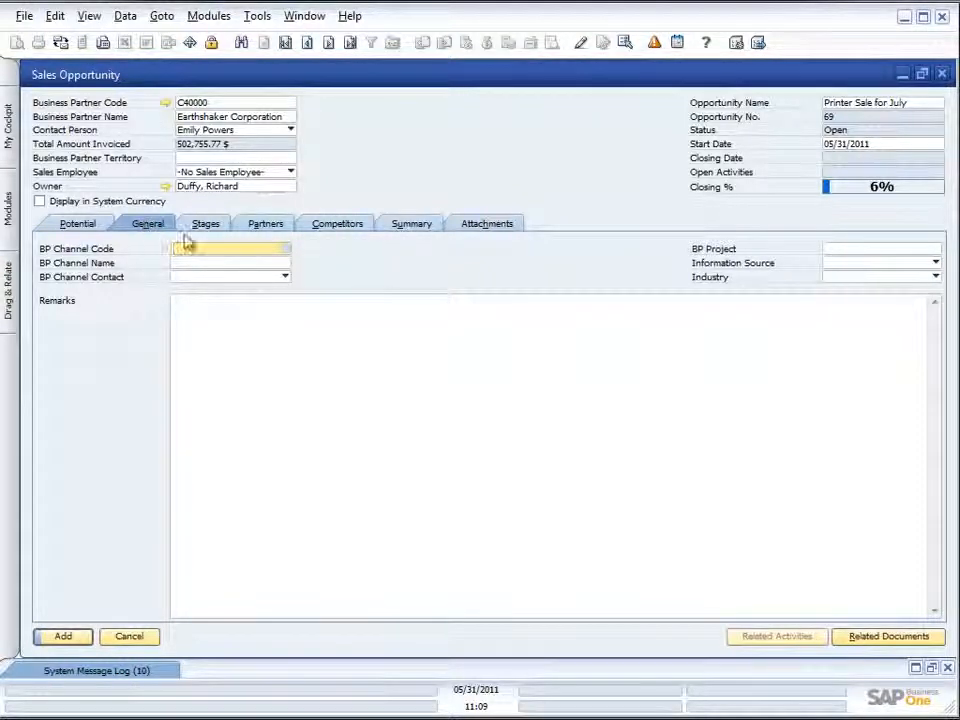
pyautogui.click(285, 250)
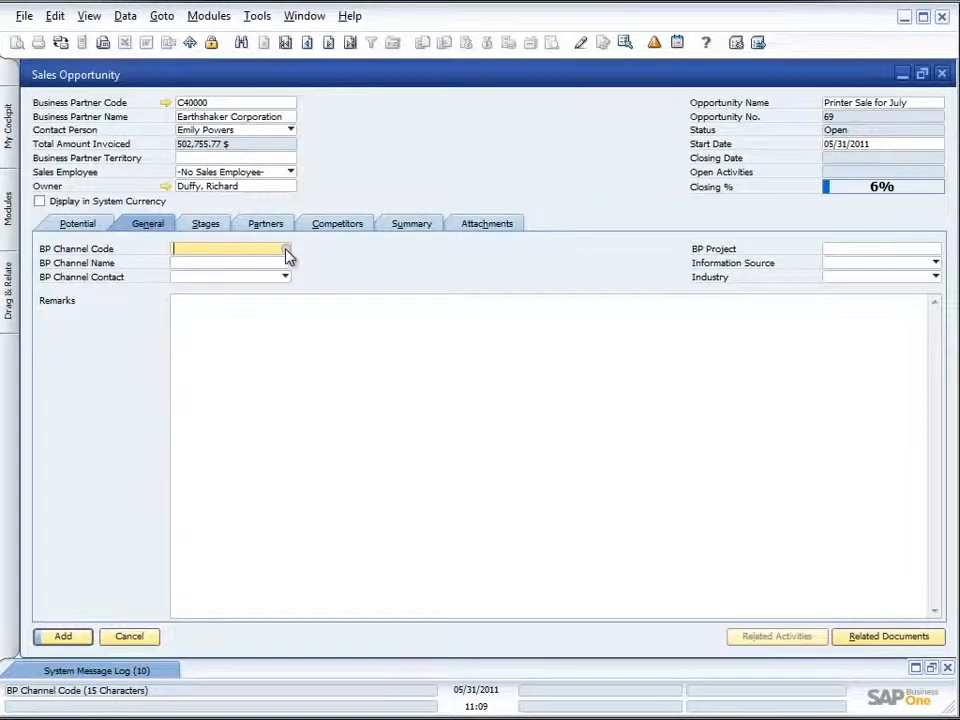
pyautogui.click(286, 251)
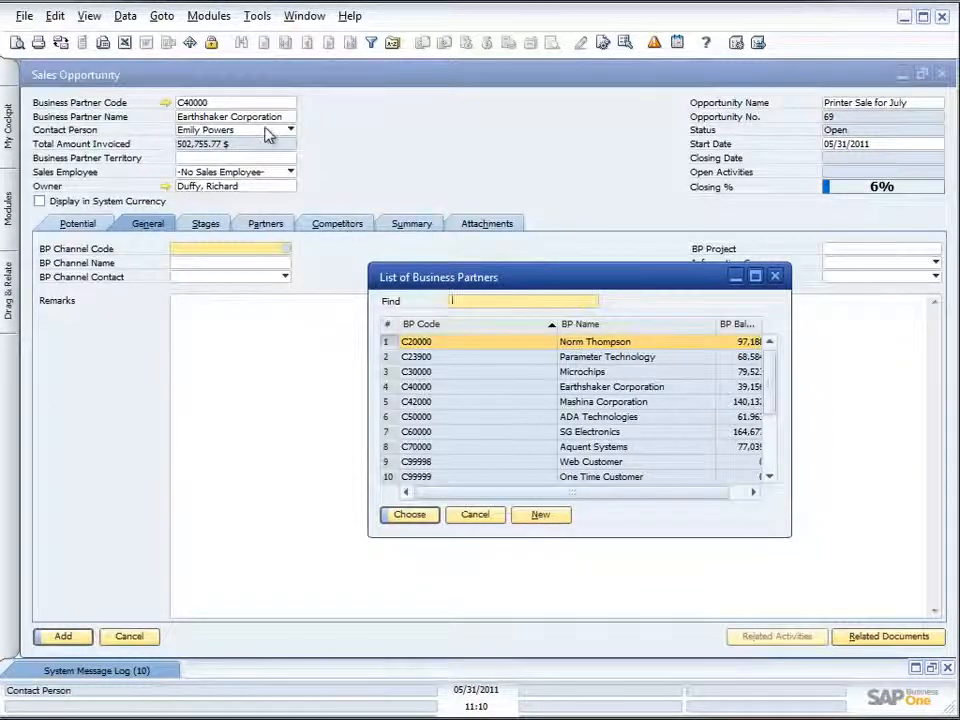
pyautogui.doubleClick(580, 436)
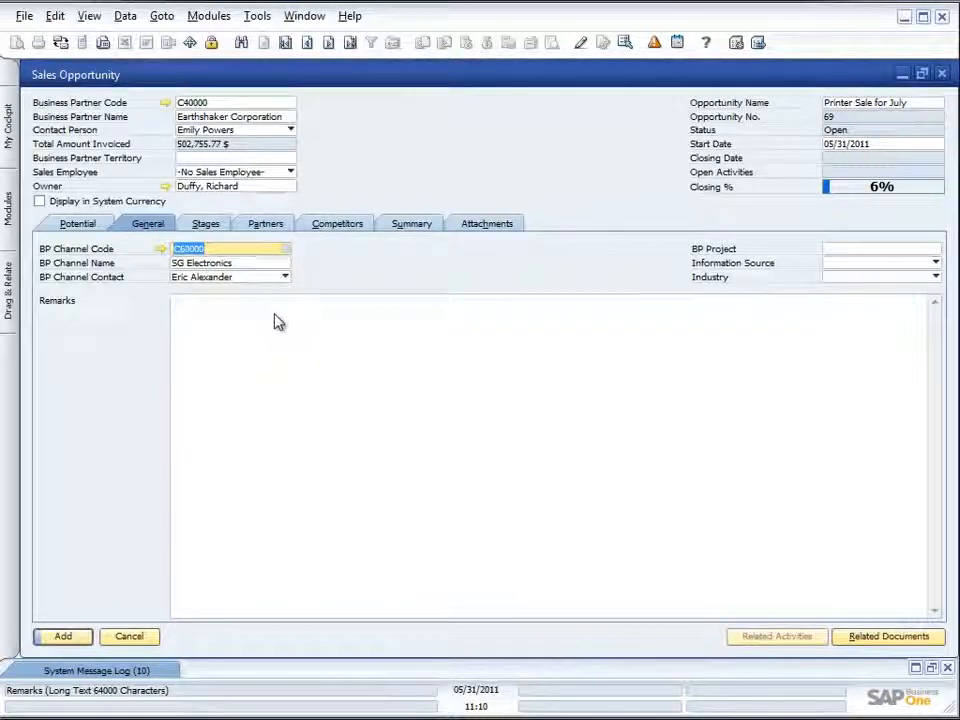
# Check the available information sources and industries in the general details without choosing any.
pyautogui.click(935, 263)
pyautogui.click(822, 350)
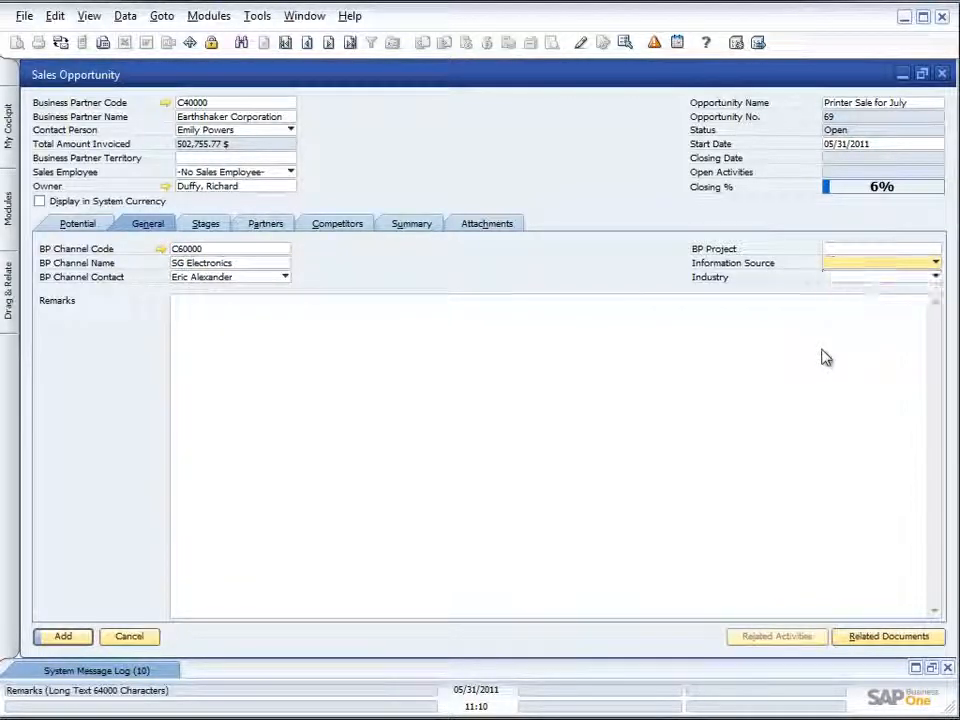
pyautogui.click(937, 266)
pyautogui.click(903, 327)
pyautogui.click(935, 278)
pyautogui.click(363, 313)
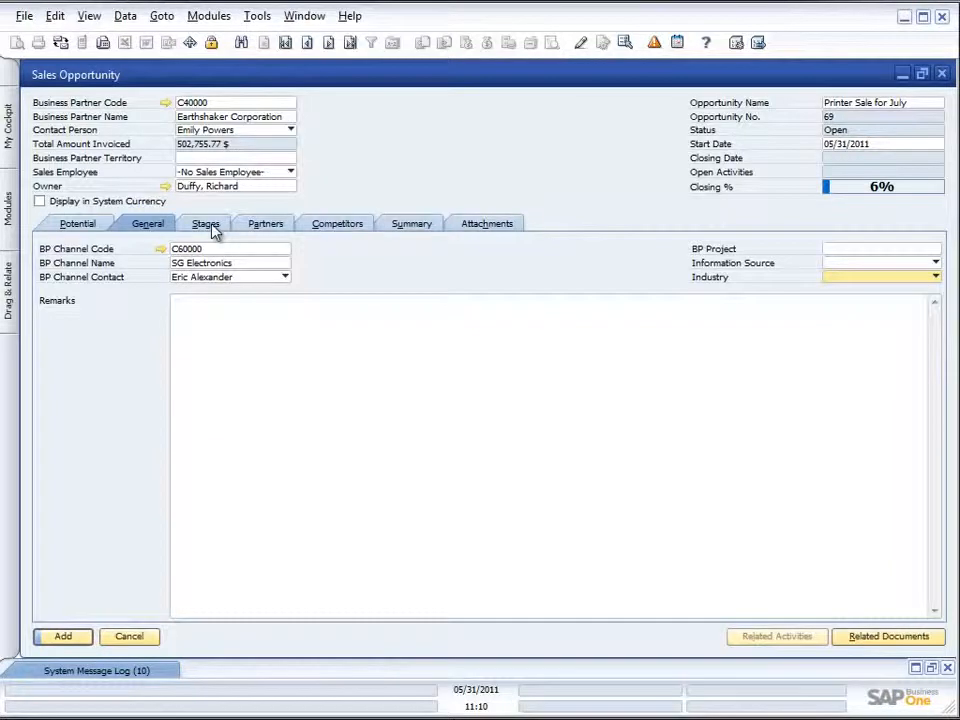
# Examine the opportunity's stage row, its partners, and the list of competitor names without choosing one.
pyautogui.click(215, 230)
pyautogui.click(148, 266)
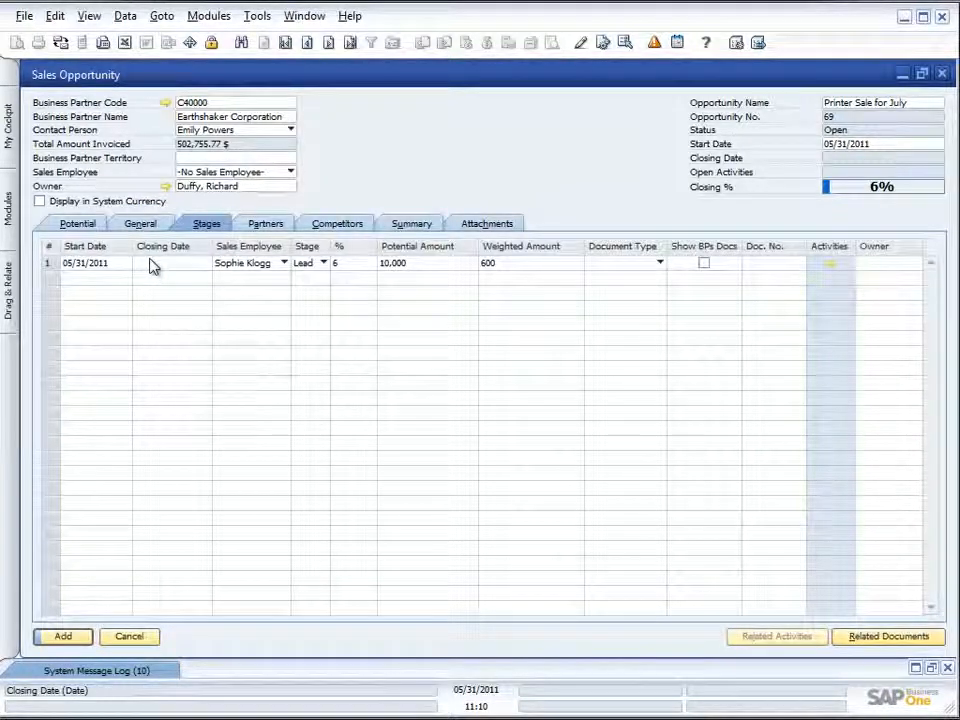
pyautogui.click(122, 266)
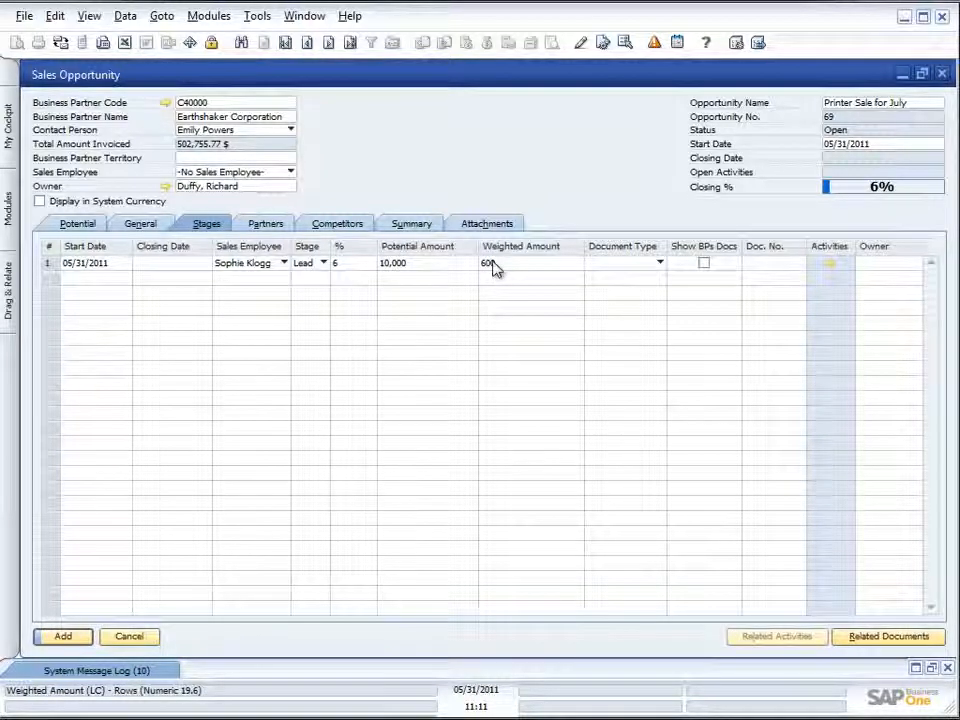
pyautogui.click(255, 227)
pyautogui.click(330, 224)
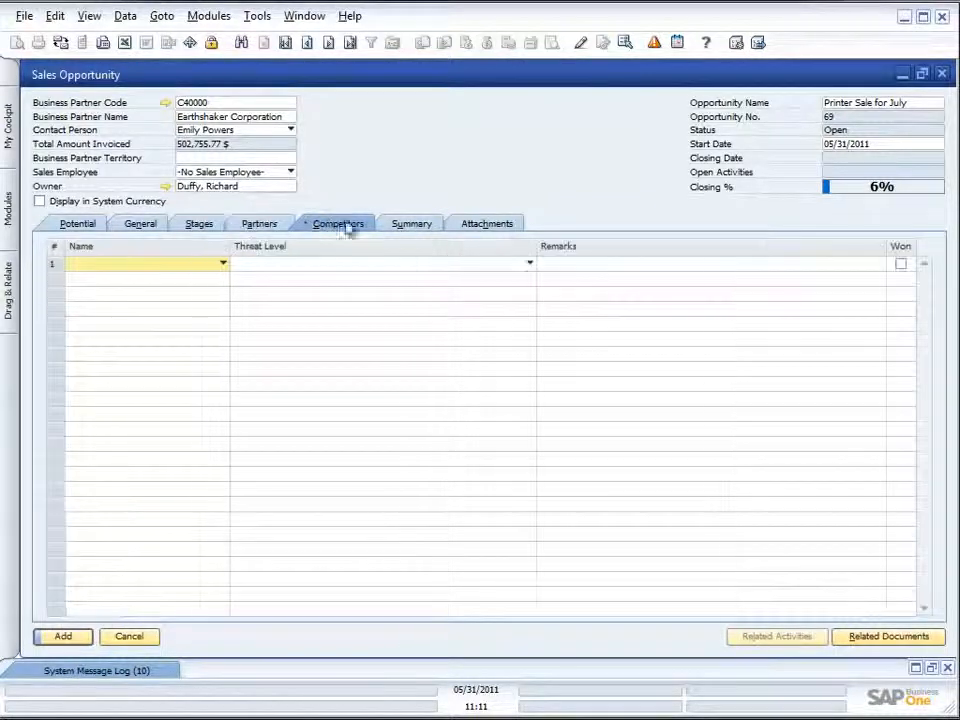
pyautogui.click(223, 265)
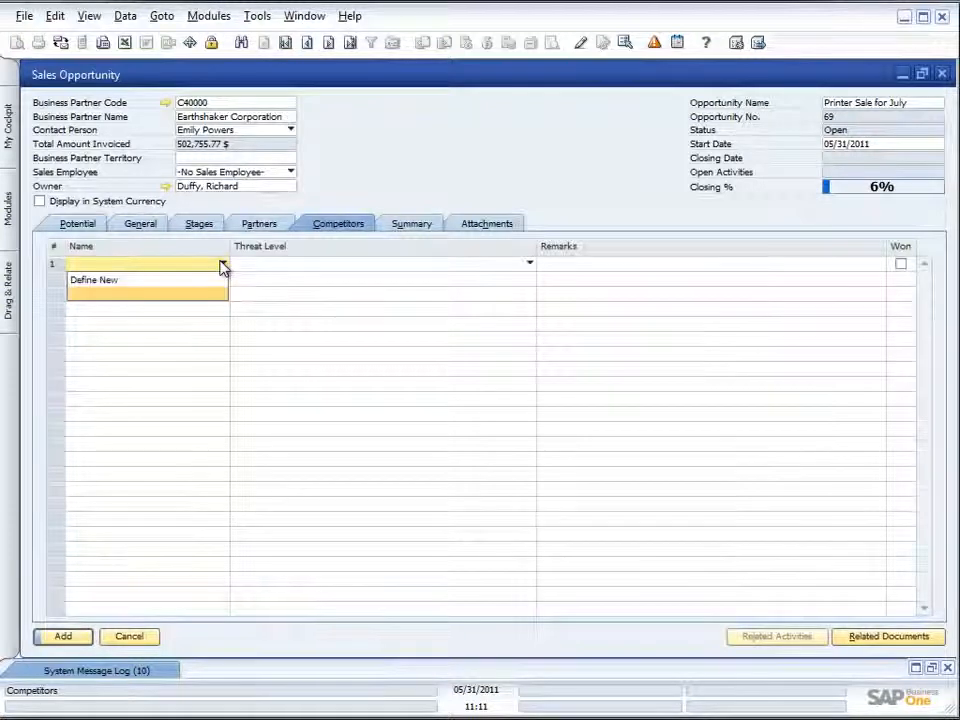
pyautogui.click(268, 278)
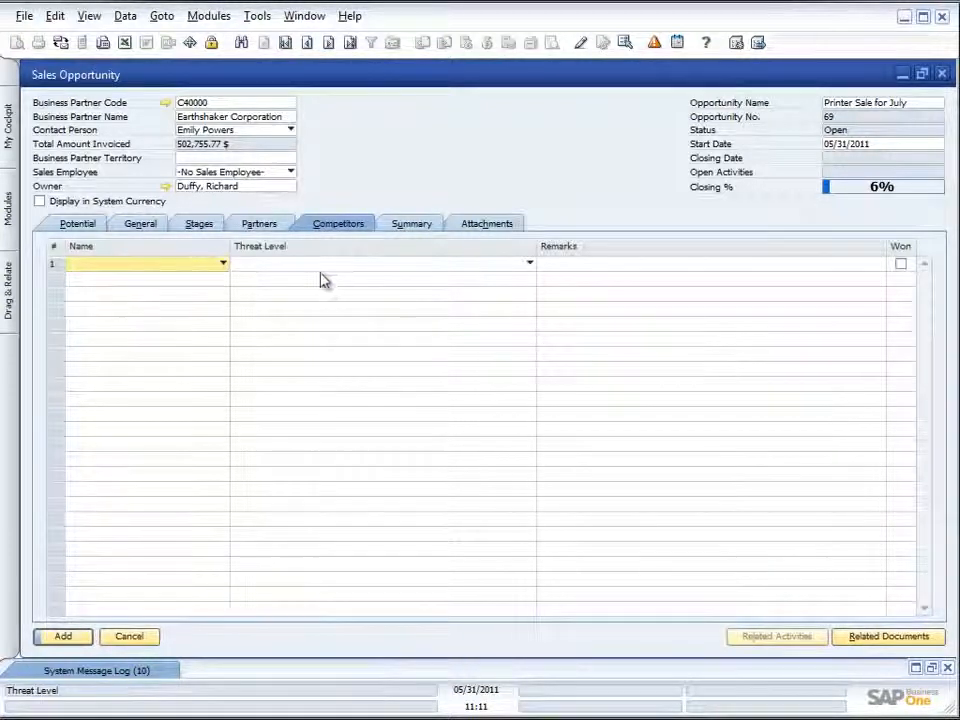
# Look over the opportunity's summary and attachments and add the completed opportunity to the system.
pyautogui.click(421, 227)
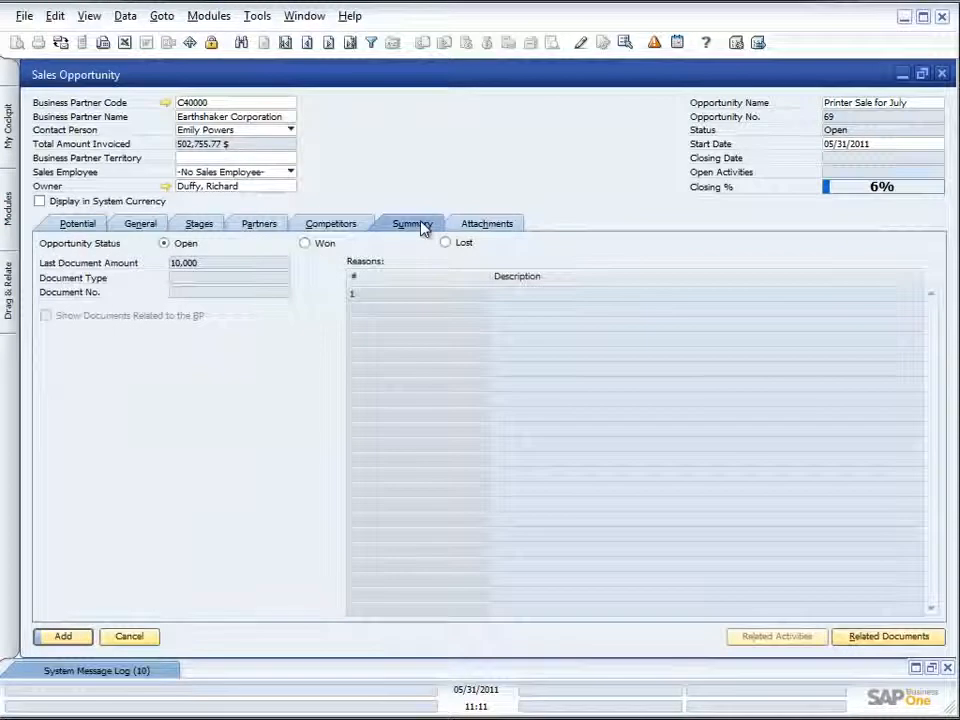
pyautogui.click(505, 228)
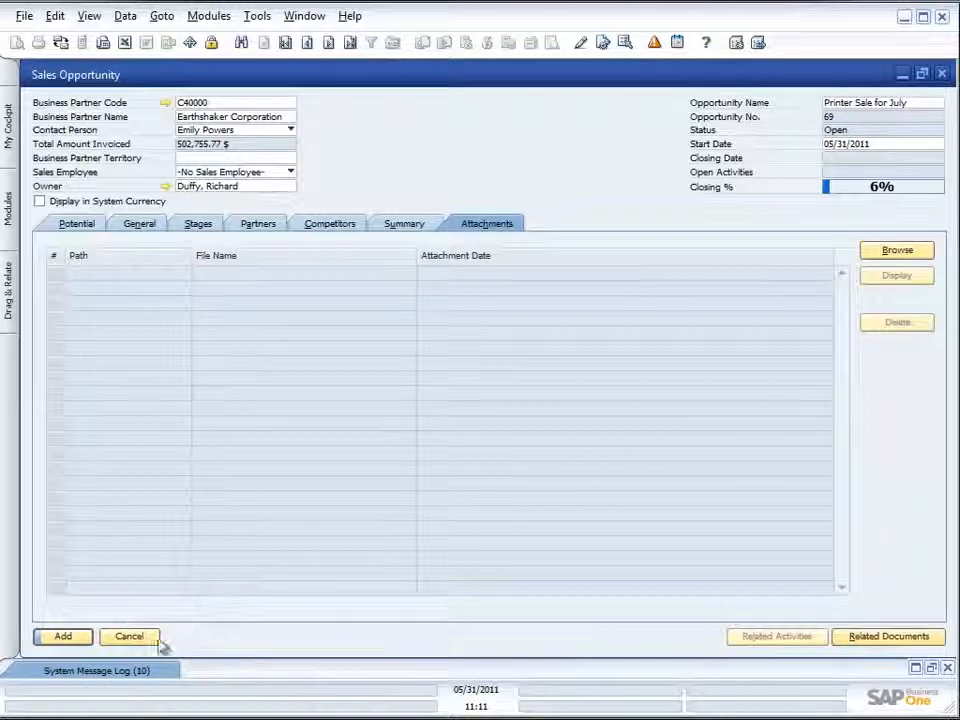
pyautogui.click(73, 637)
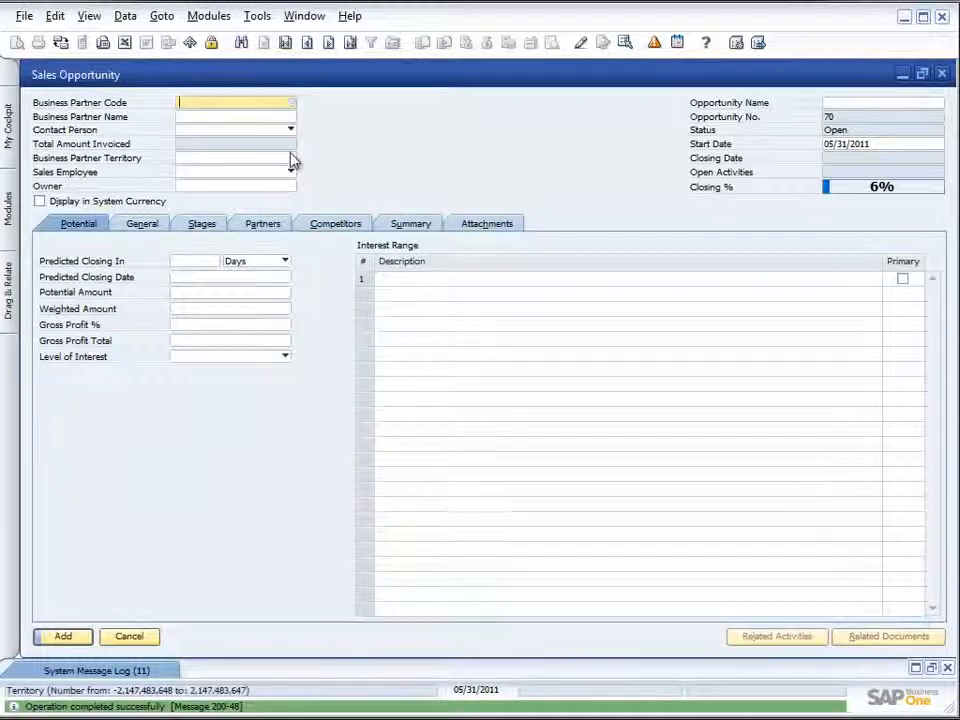
# Choose Earthshaker Corporation as the business partner in the blank opportunity form and open its master data.
pyautogui.click(287, 104)
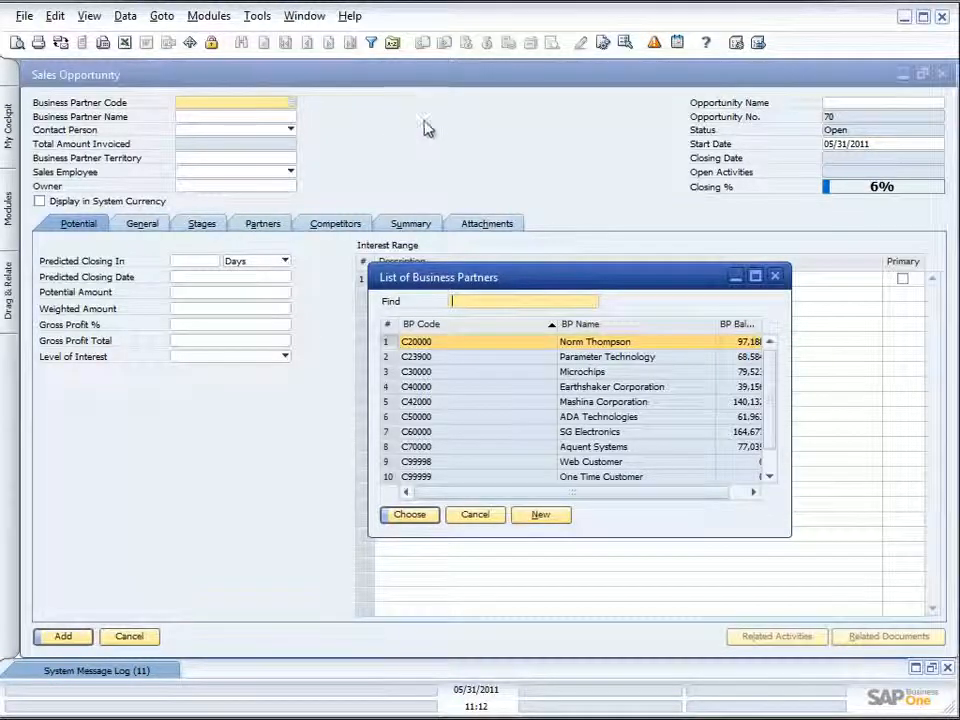
pyautogui.click(522, 388)
pyautogui.doubleClick(522, 393)
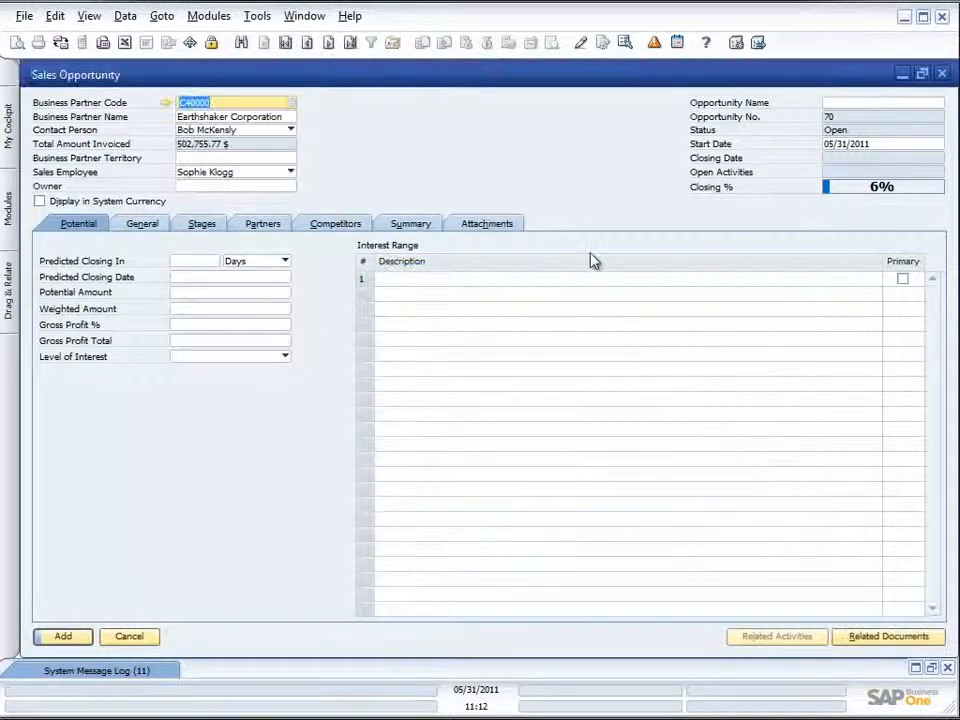
pyautogui.click(164, 102)
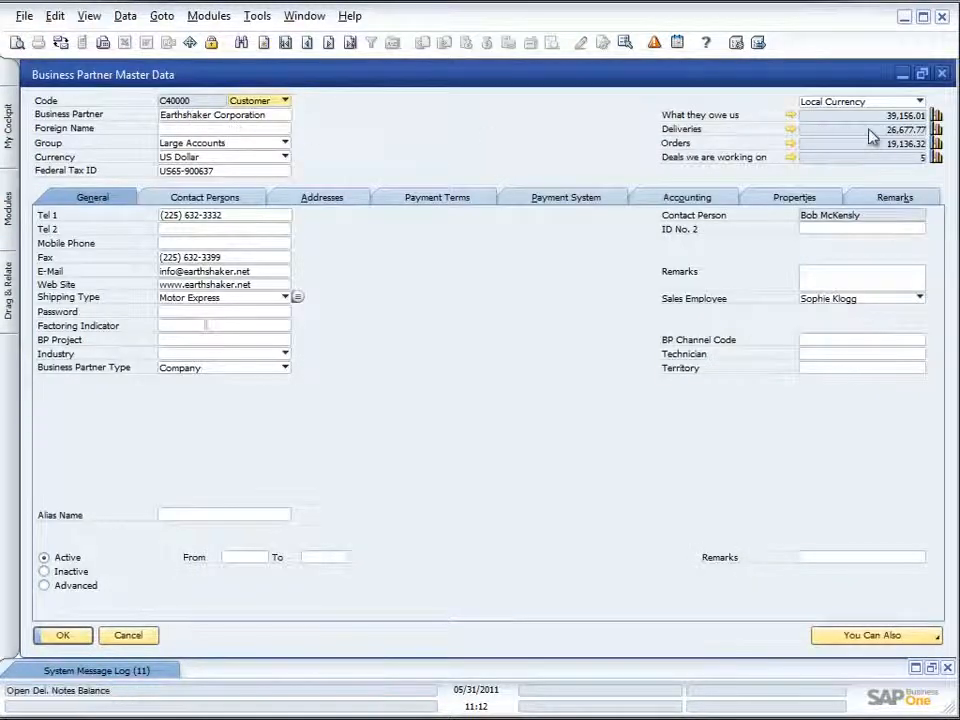
# Open the "Printer Sale for July" opportunity from the customer's list of current deals and check its general details.
pyautogui.click(791, 158)
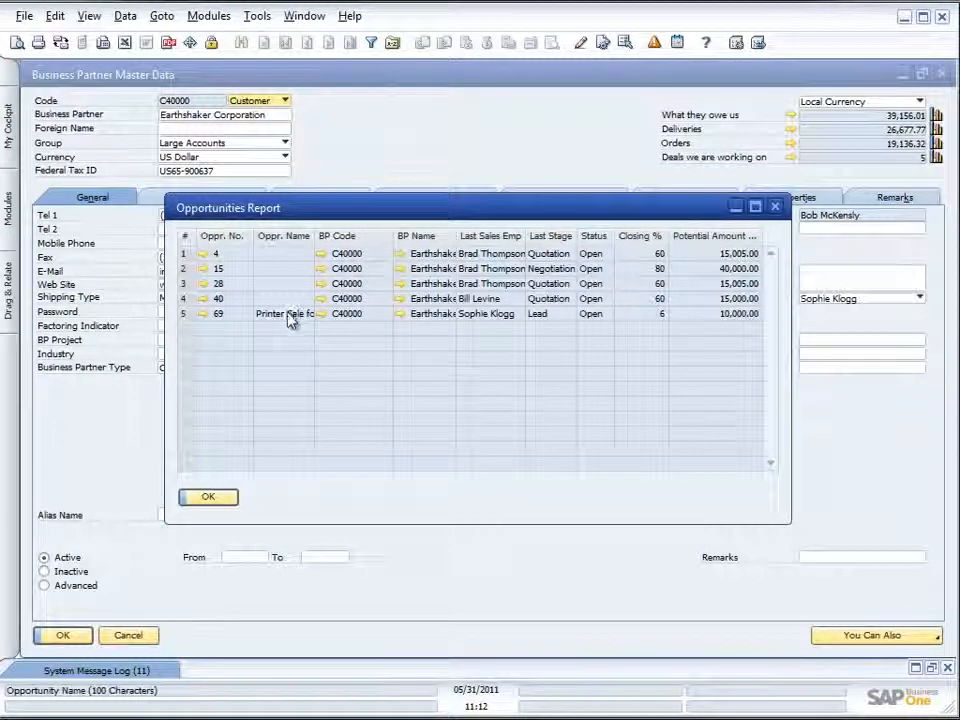
pyautogui.click(204, 314)
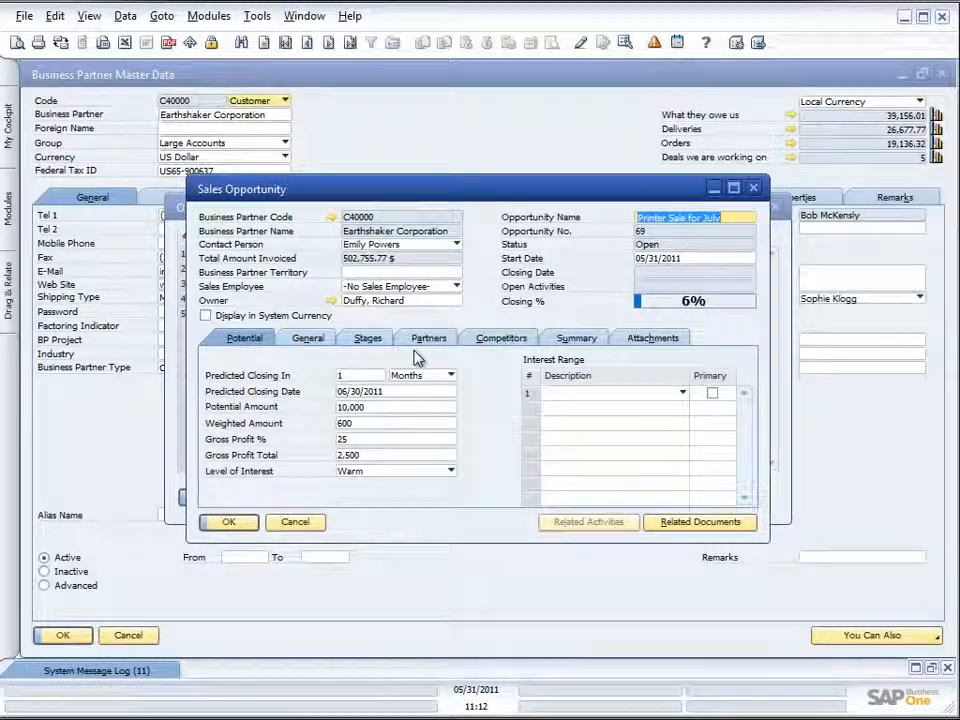
pyautogui.click(311, 340)
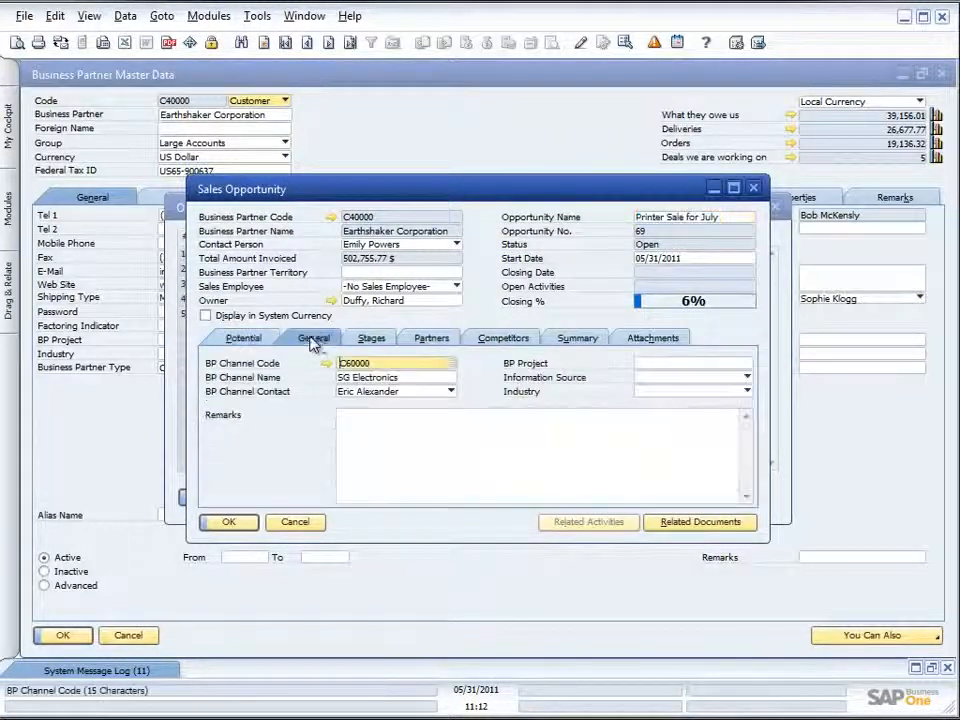
# Examine the opportunity's stage row, then close the opportunity and the opportunities report without making changes.
pyautogui.click(370, 339)
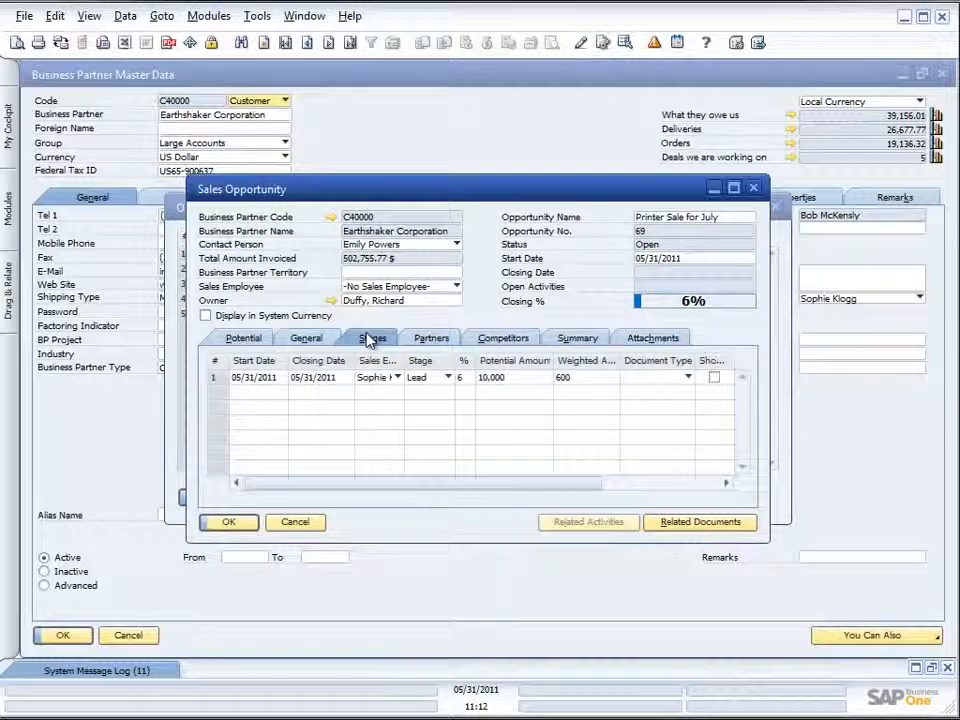
pyautogui.rightClick(280, 398)
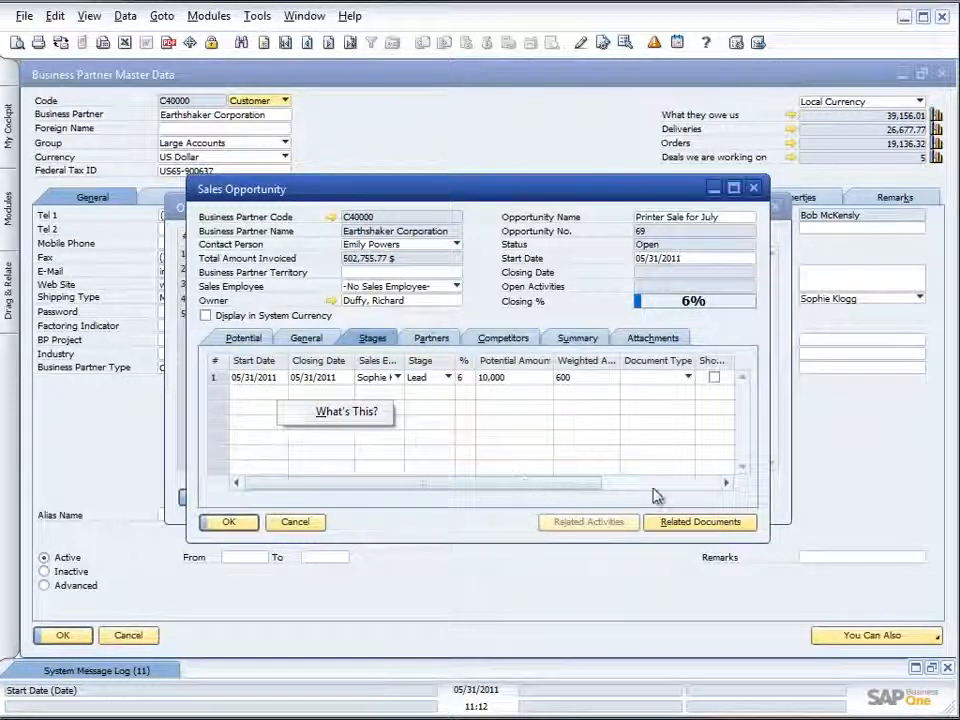
pyautogui.moveTo(400, 484)
pyautogui.mouseDown()
pyautogui.moveTo(515, 487)
pyautogui.moveTo(393, 486)
pyautogui.mouseUp()
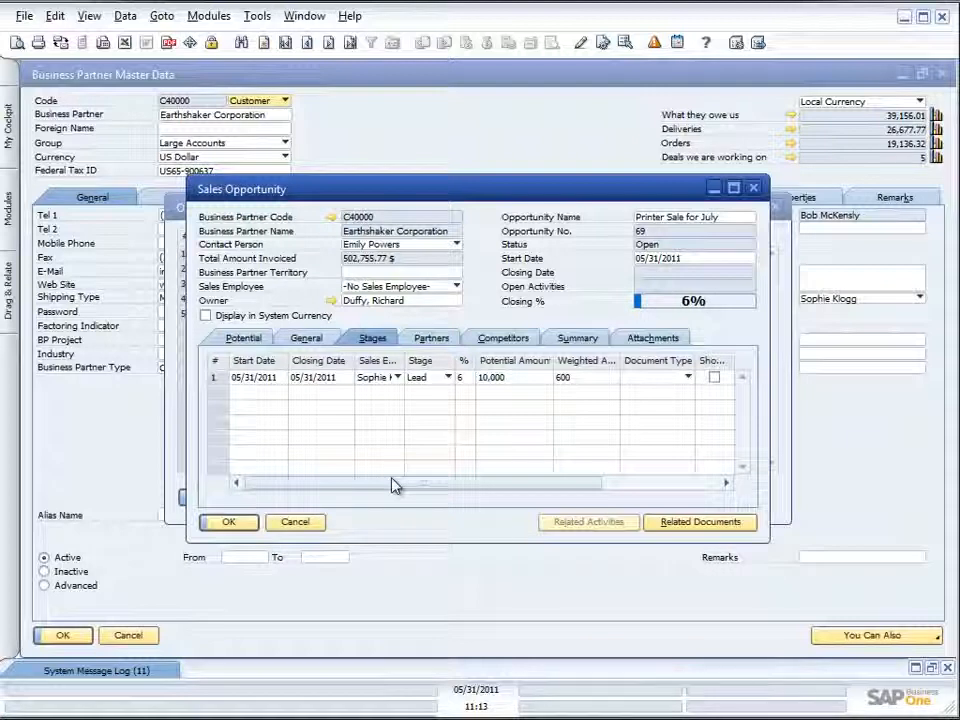
pyautogui.click(300, 523)
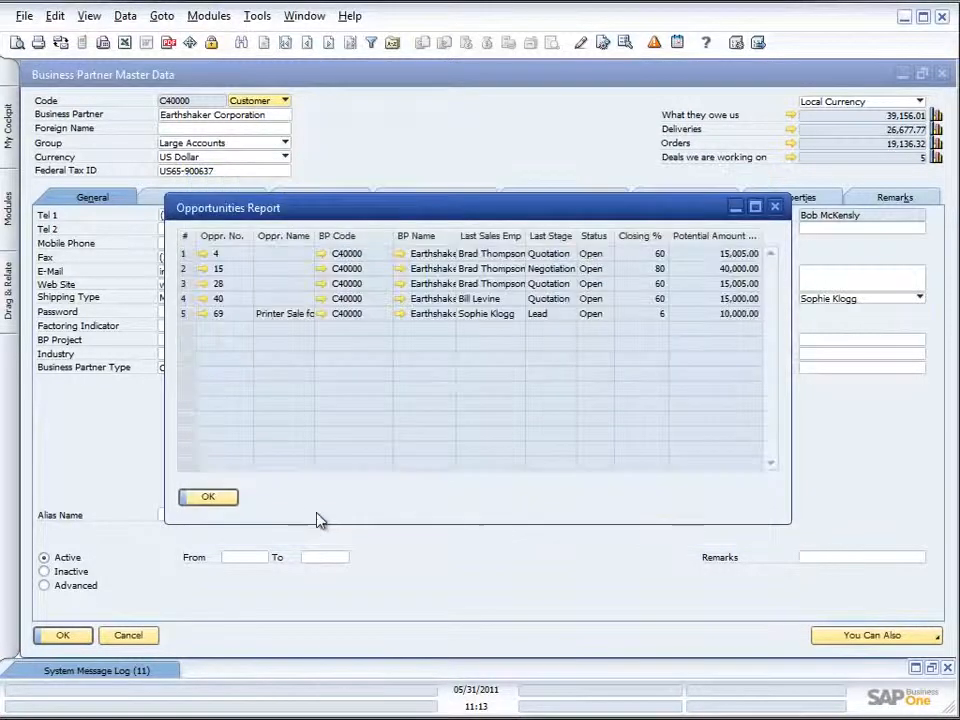
pyautogui.click(219, 497)
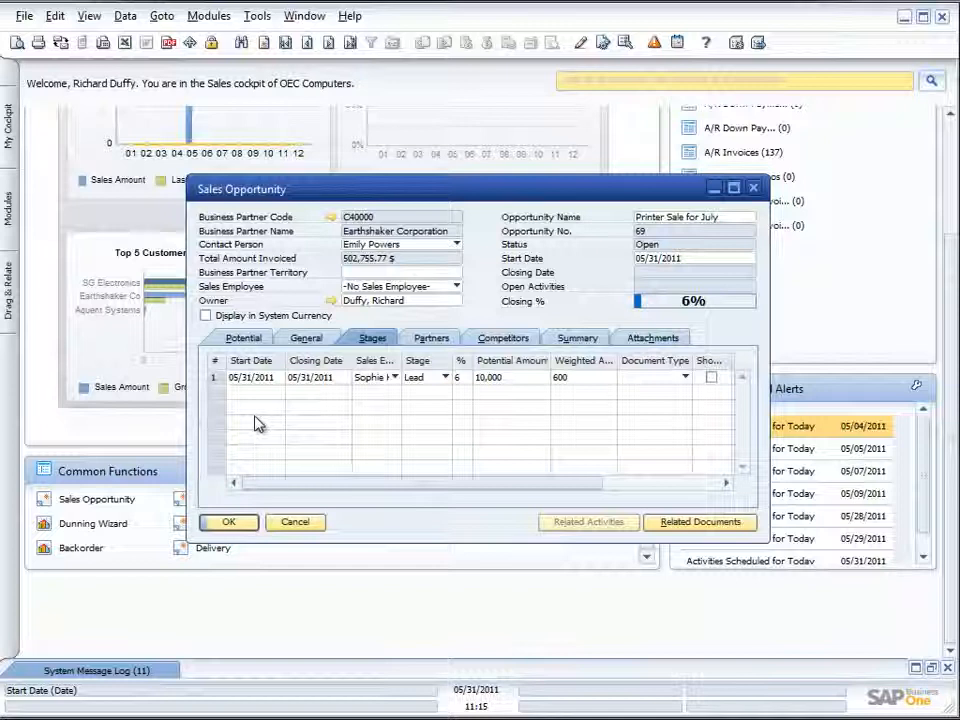
# Add a second stage row to the "Printer Sale for July" opportunity, starting 06/01/2011 and closing 06/14/2011.
pyautogui.click(125, 16)
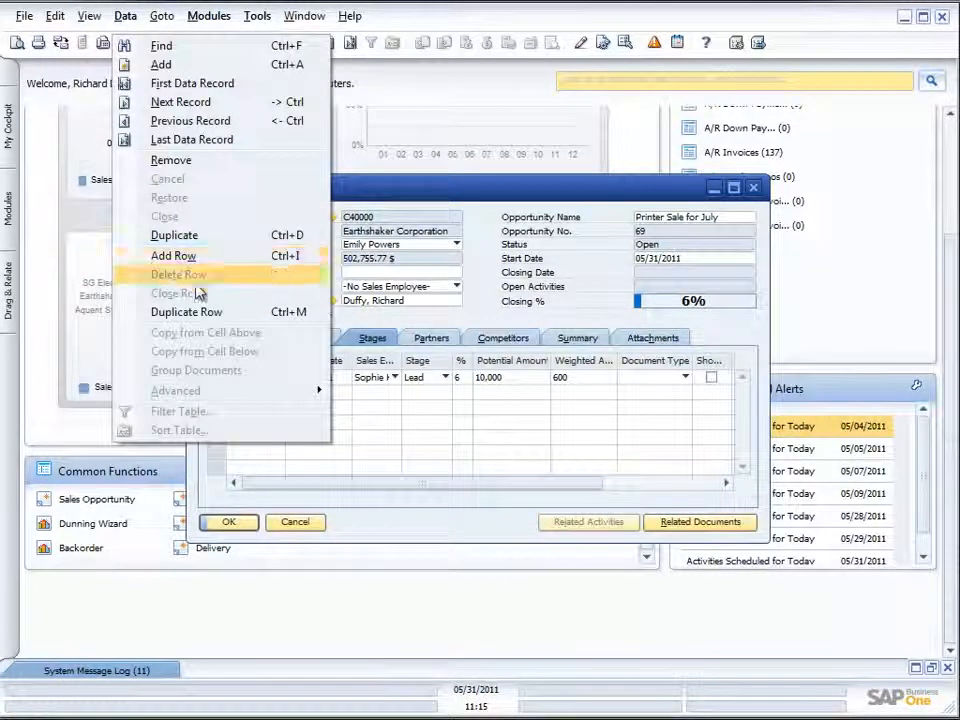
pyautogui.click(174, 256)
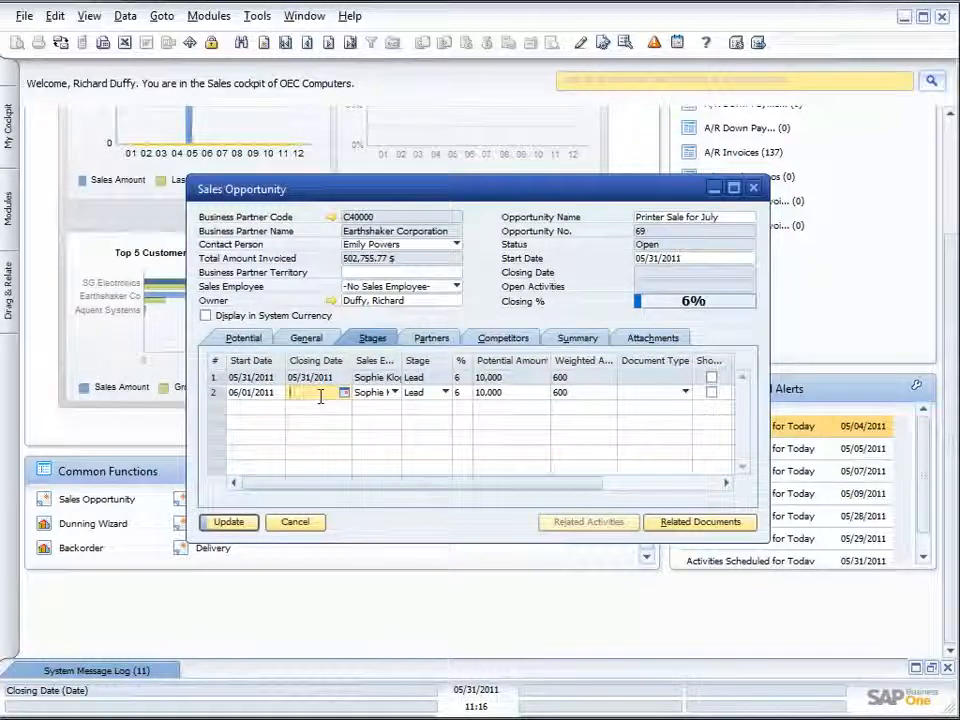
pyautogui.write('06/14/2011')
pyautogui.press('Tab')
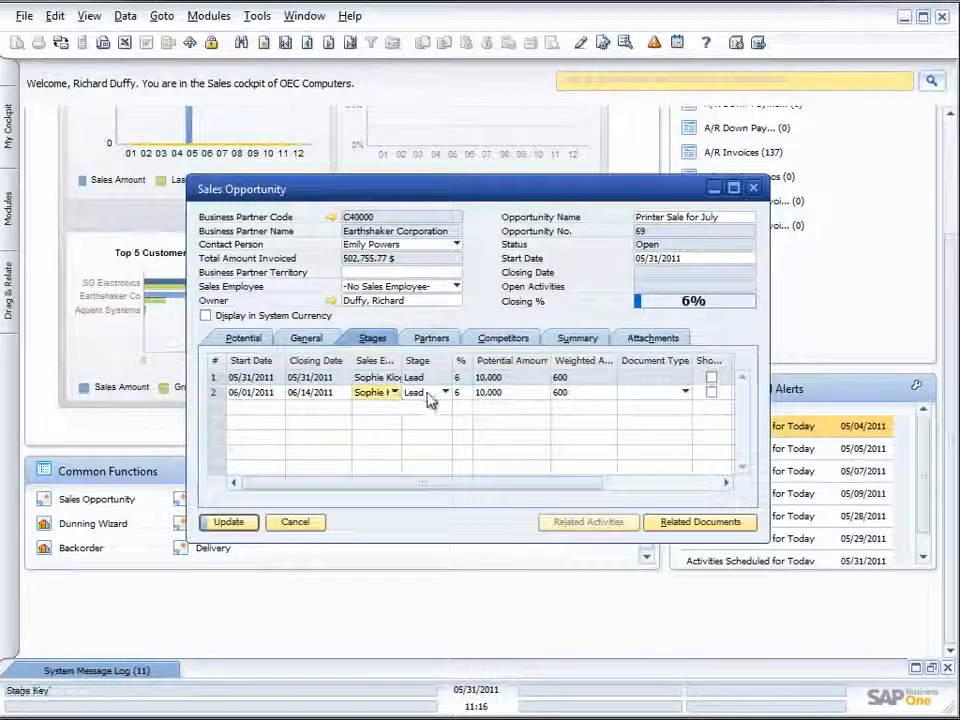
# Set the second row's stage to Quotation, save the updated opportunity and close it.
pyautogui.click(445, 395)
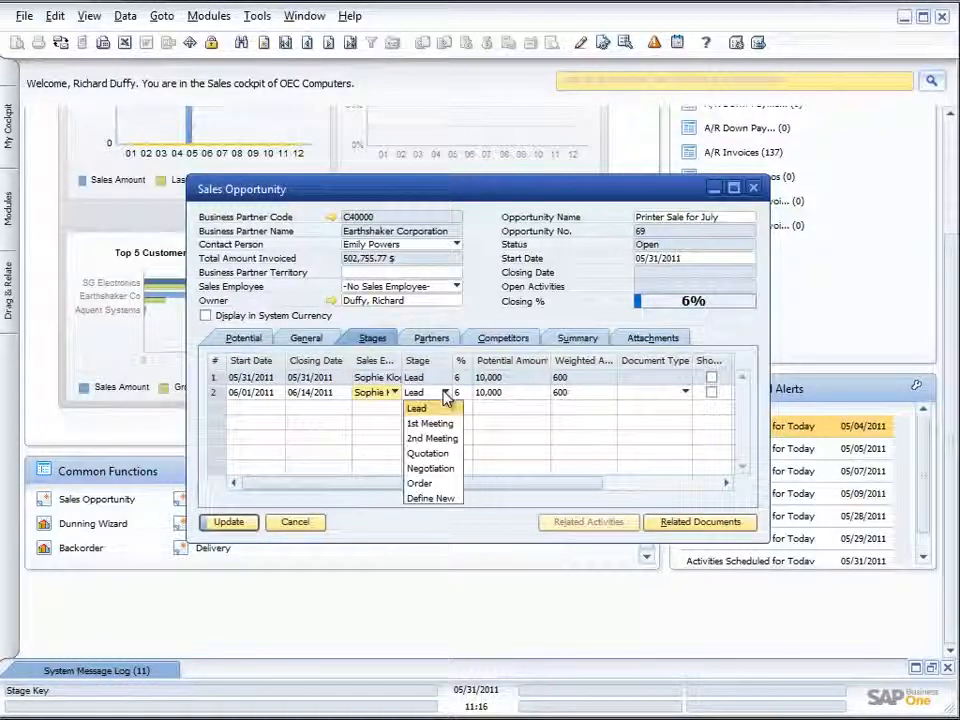
pyautogui.click(430, 455)
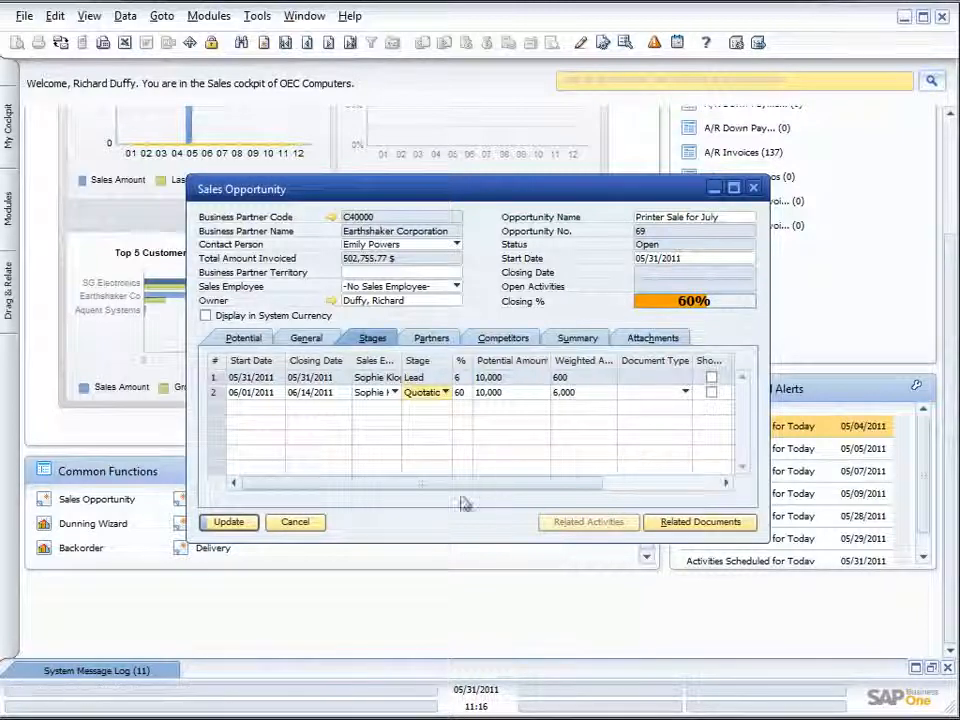
pyautogui.click(228, 523)
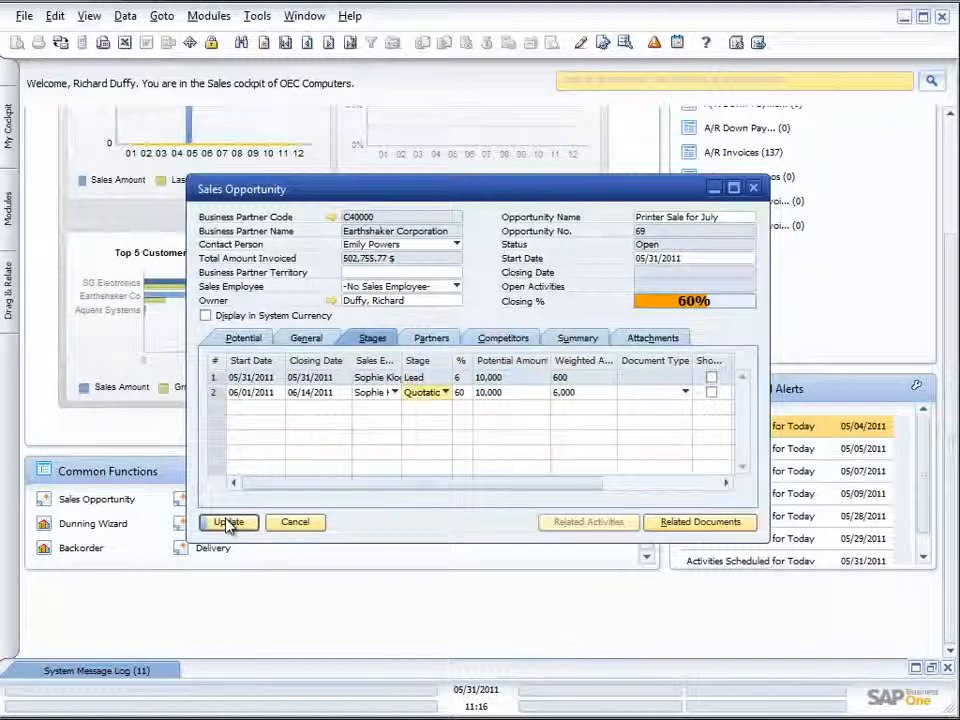
pyautogui.click(229, 524)
pyautogui.click(229, 525)
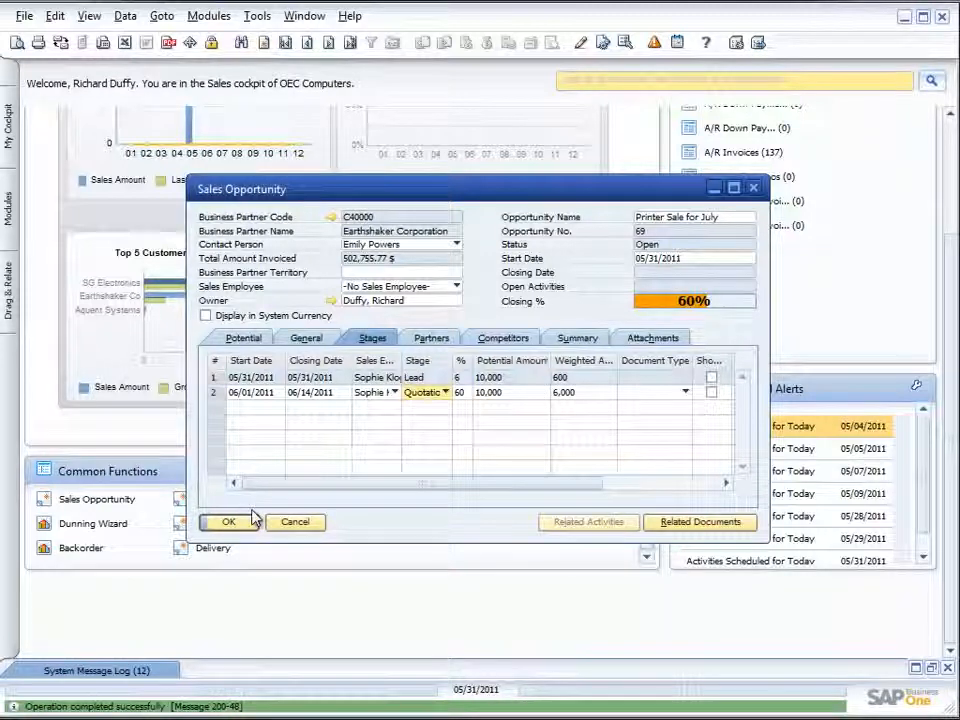
pyautogui.click(252, 520)
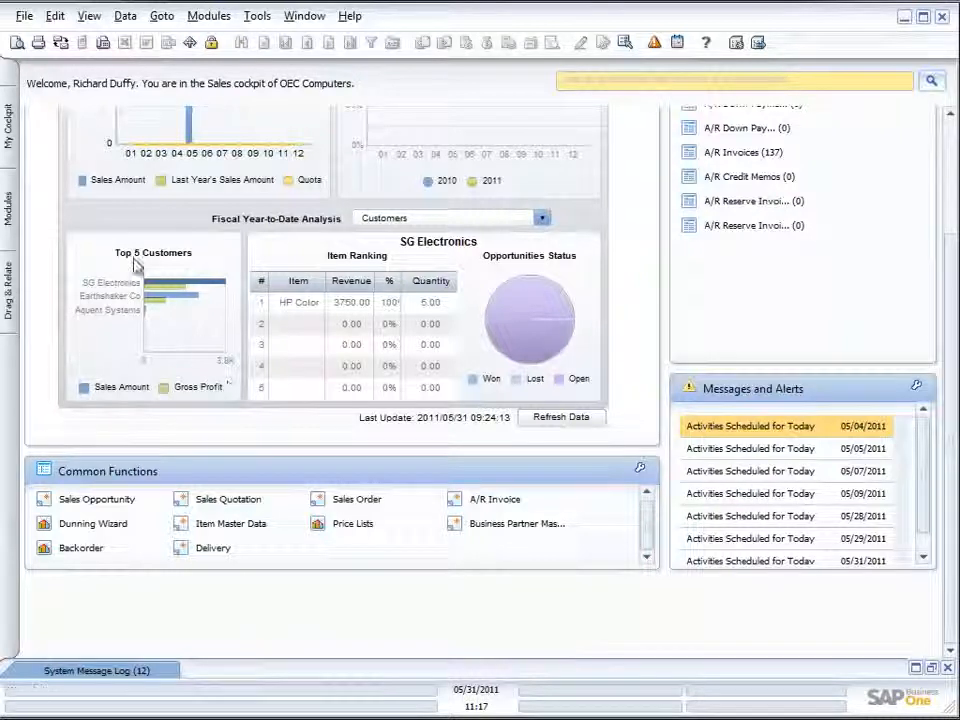
# Open the selection criteria of the Stage Analysis report among the sales opportunities reports.
pyautogui.moveTo(10, 213)
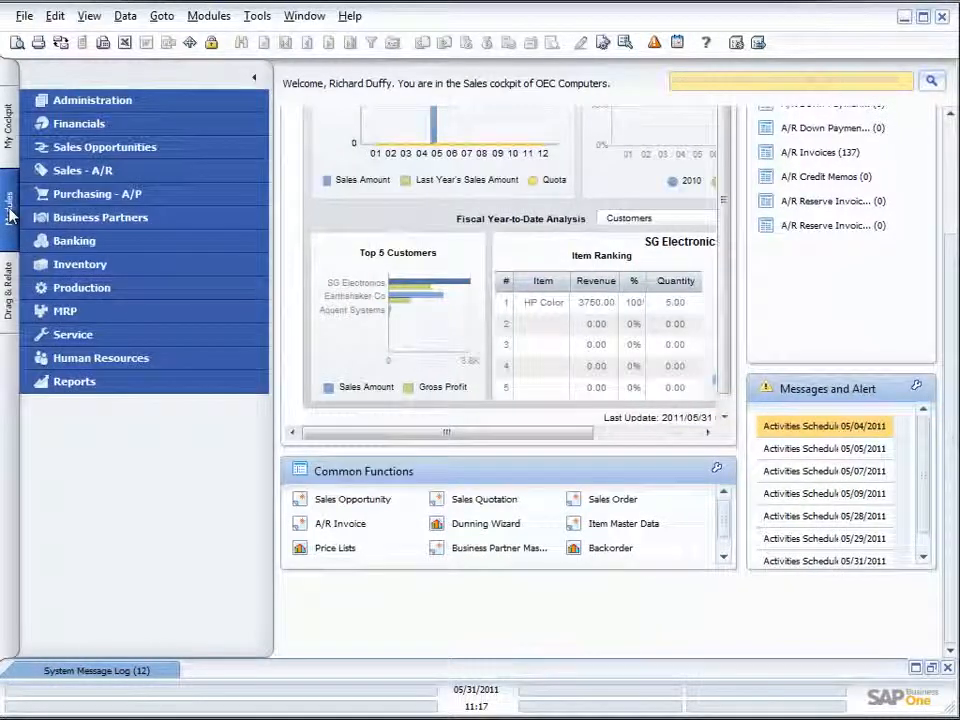
pyautogui.click(92, 150)
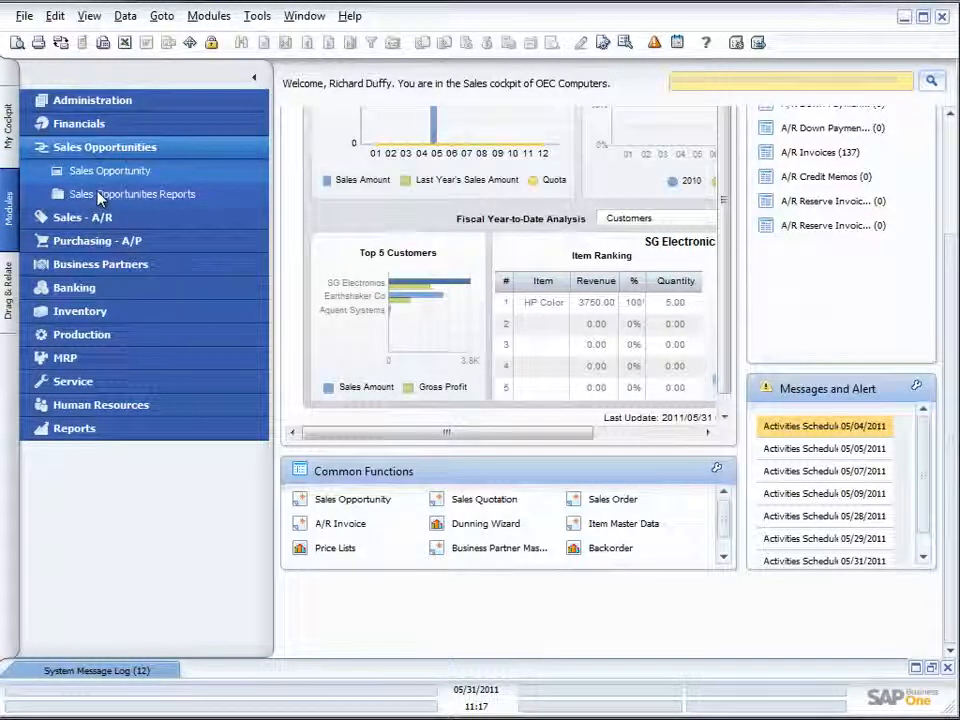
pyautogui.click(99, 195)
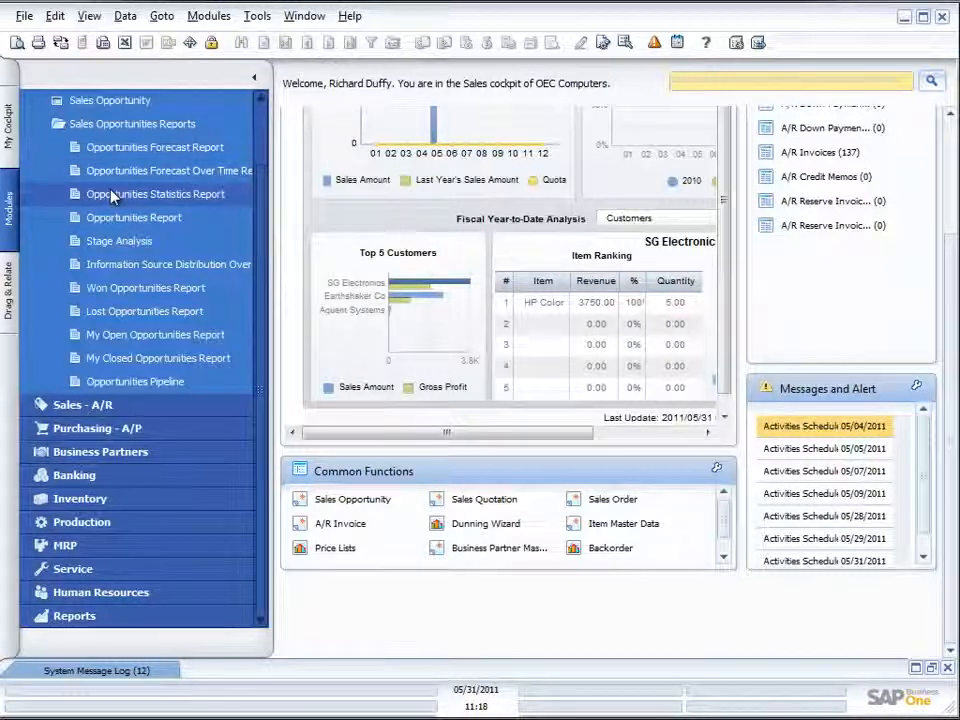
pyautogui.click(112, 243)
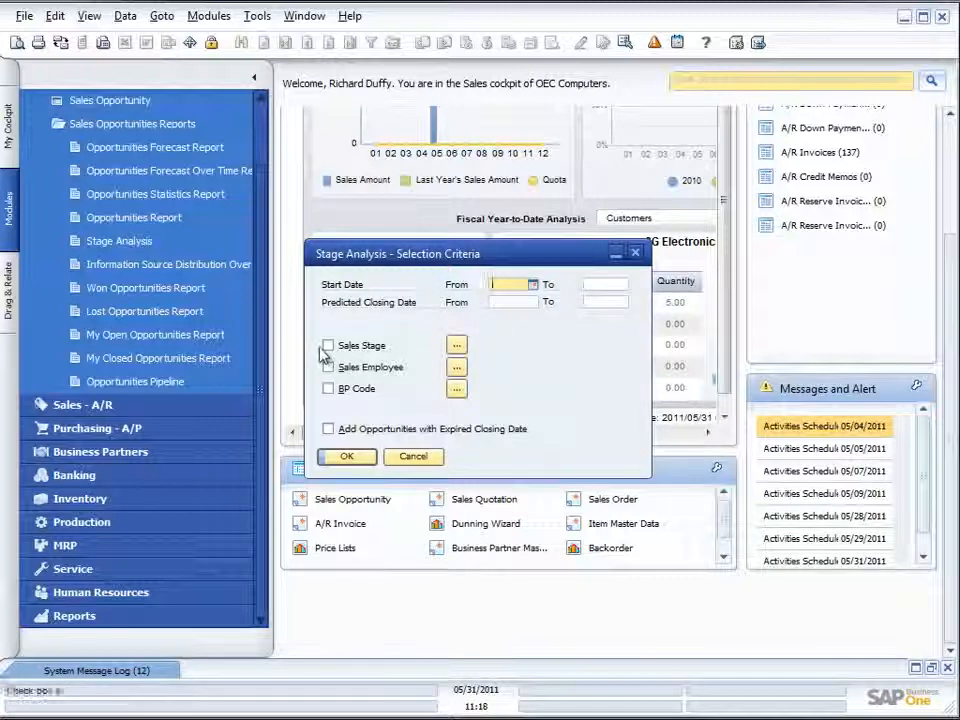
# Try restricting the stage analysis to the Quotation sales stage and clear that criterion again.
pyautogui.click(456, 345)
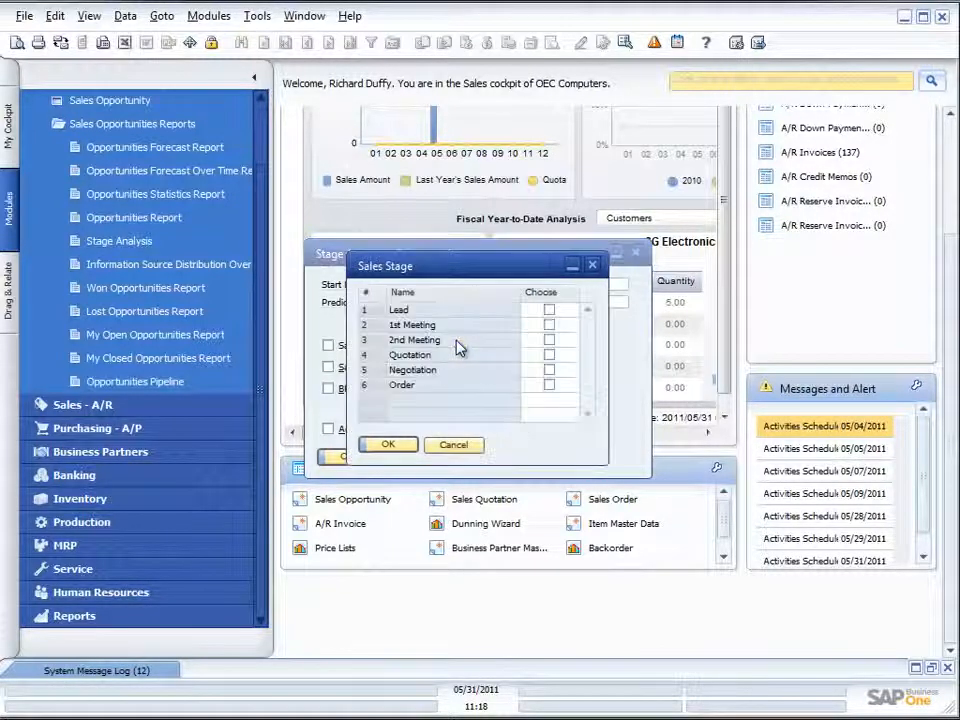
pyautogui.click(549, 356)
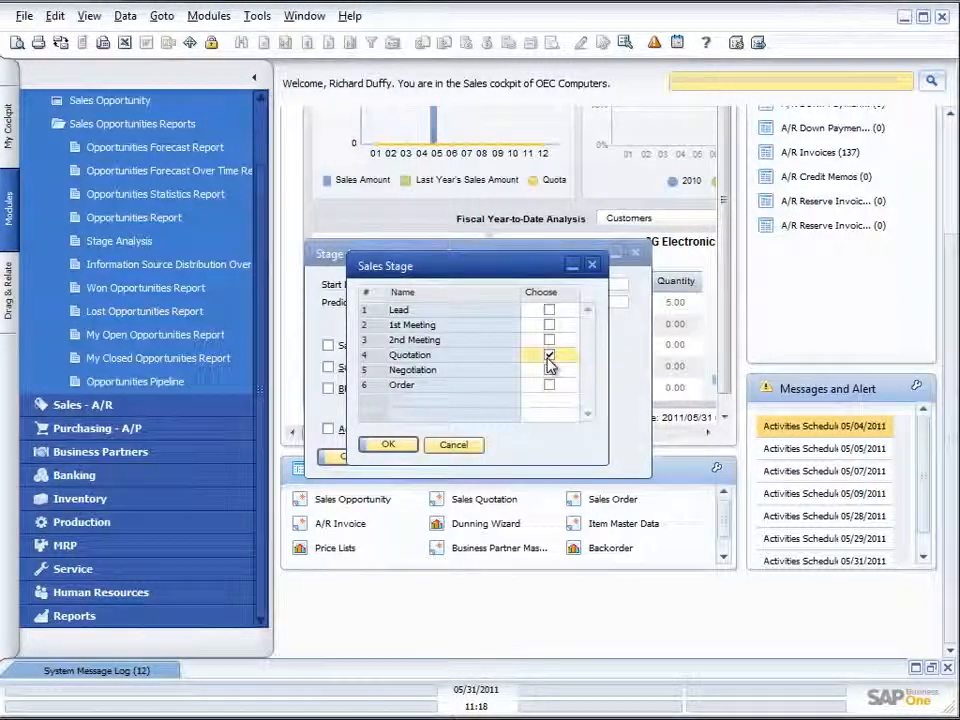
pyautogui.click(548, 358)
pyautogui.click(401, 455)
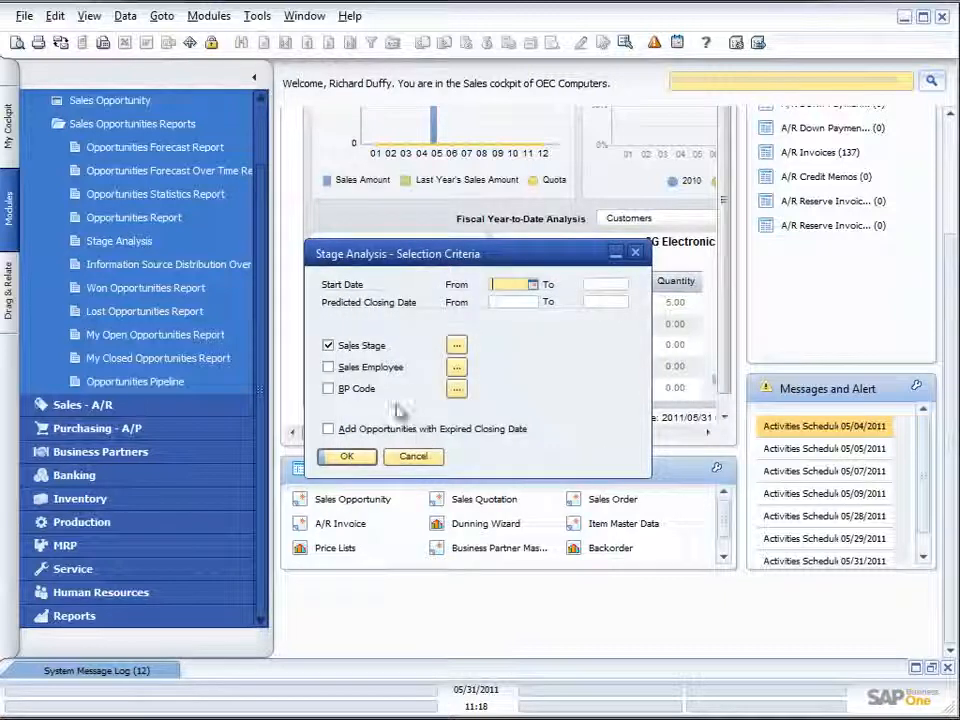
pyautogui.click(329, 346)
# Try restricting the stage analysis to a single sales employee and clear that criterion again.
pyautogui.click(456, 367)
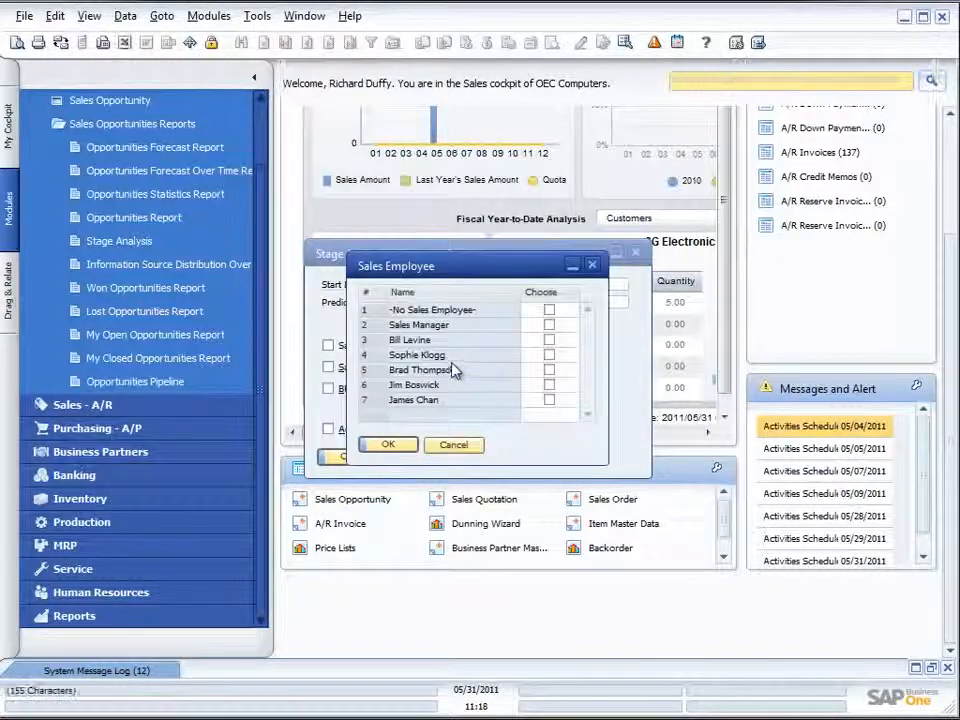
pyautogui.click(549, 356)
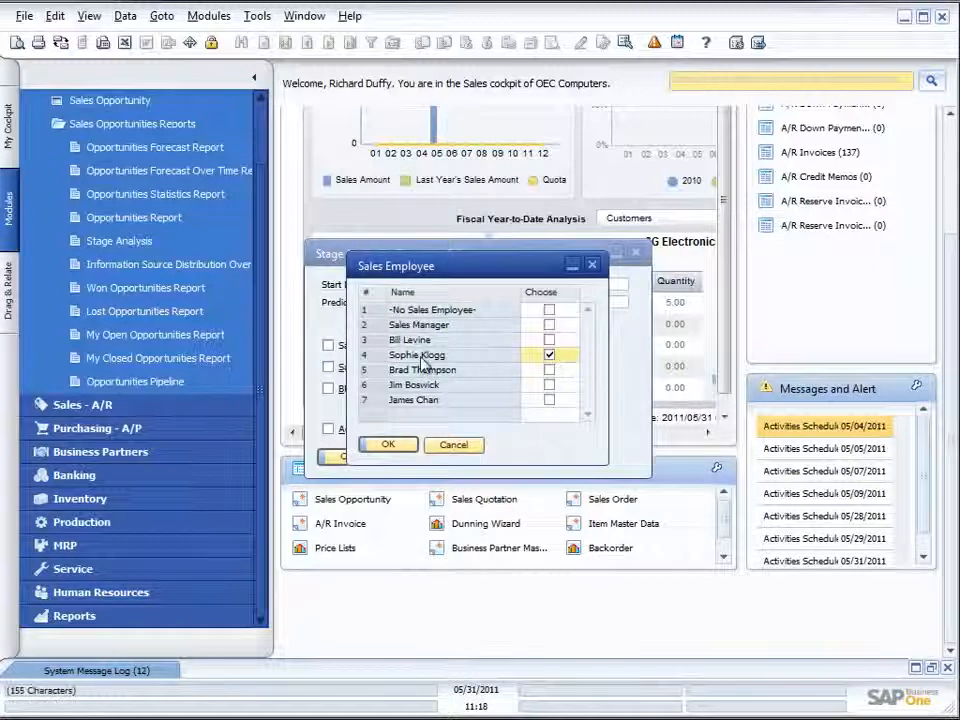
pyautogui.click(549, 355)
pyautogui.click(408, 452)
pyautogui.click(328, 367)
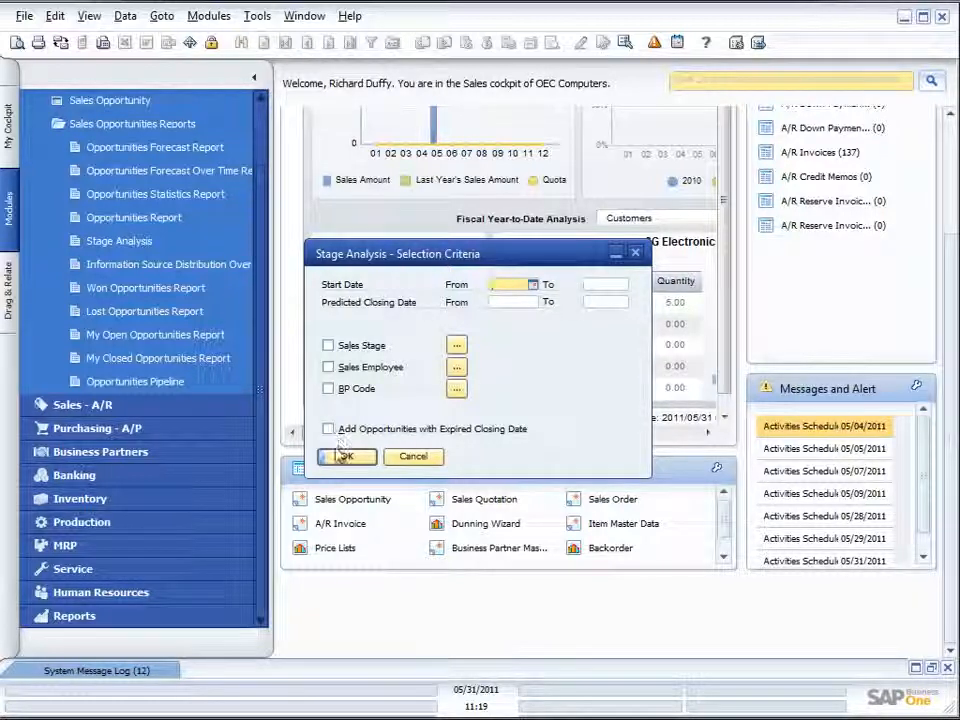
# Run the stage analysis without filters in an enlarged window and open its print preview.
pyautogui.click(345, 456)
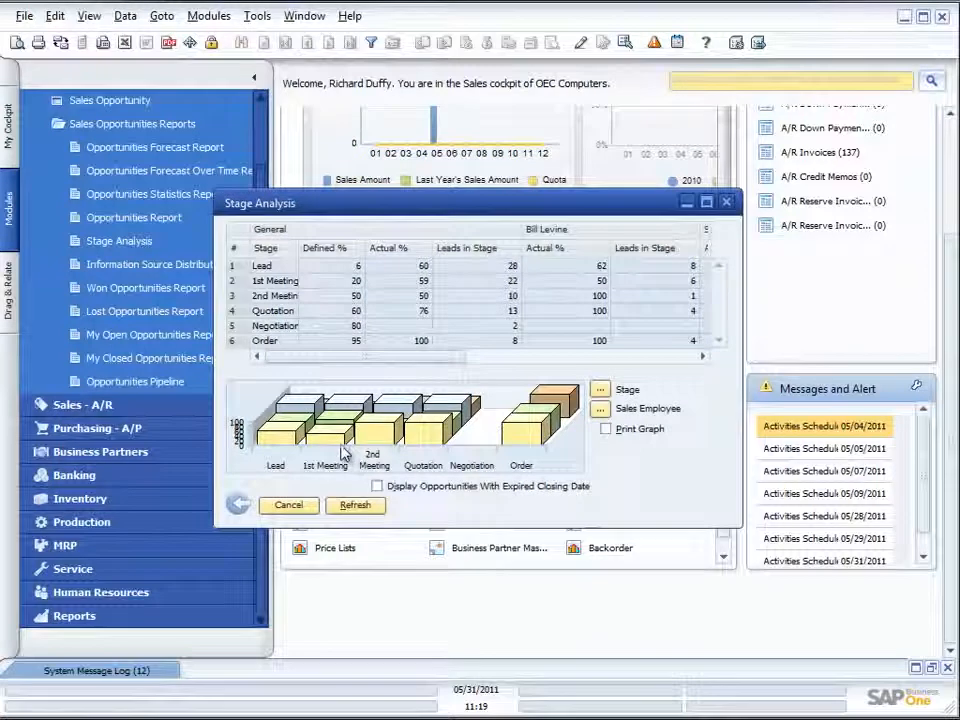
pyautogui.moveTo(354, 208); pyautogui.dragTo(343, 165)
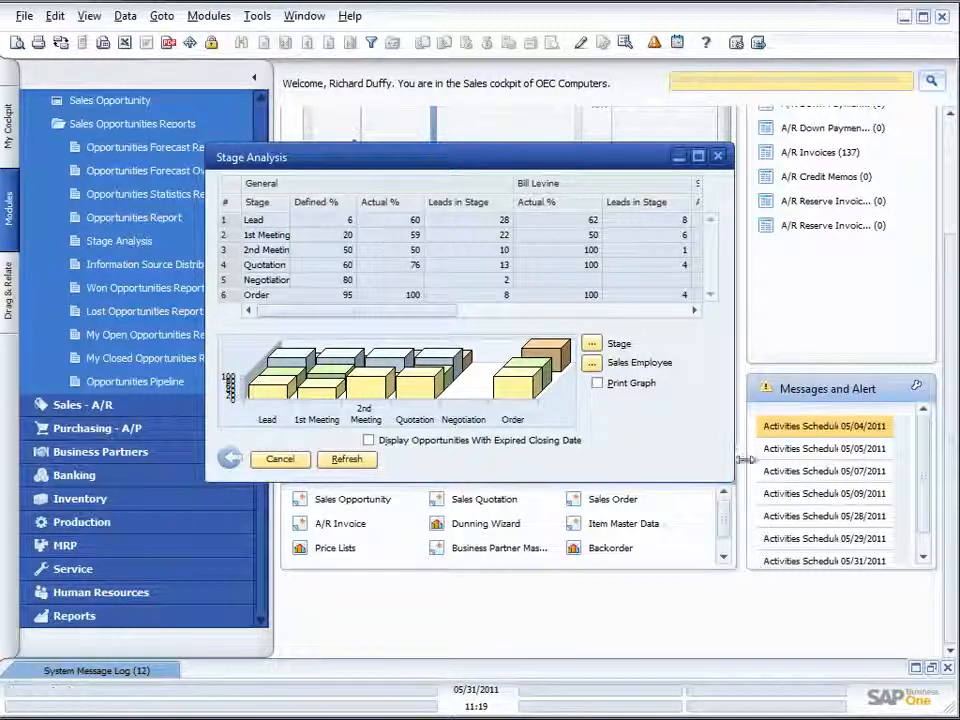
pyautogui.moveTo(731, 480); pyautogui.dragTo(887, 497)
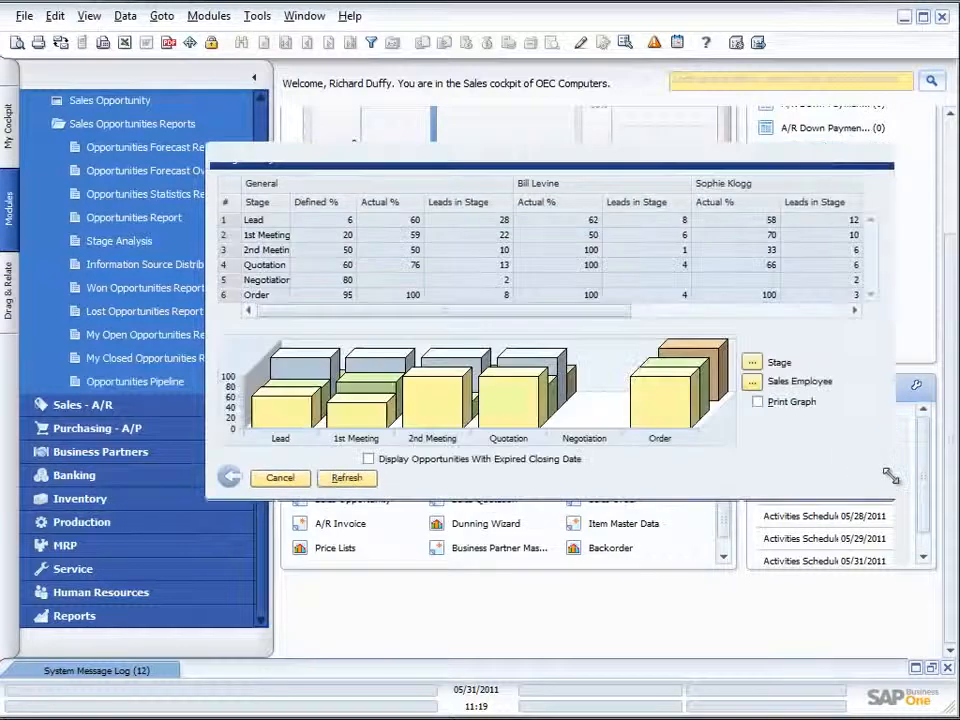
pyautogui.moveTo(522, 155); pyautogui.dragTo(397, 132)
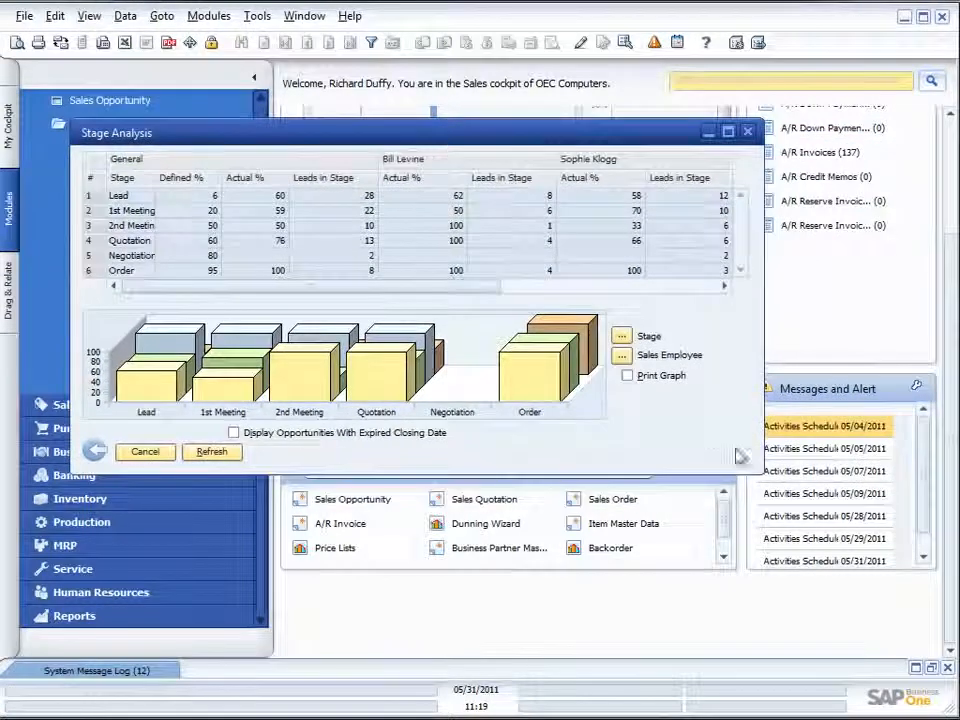
pyautogui.moveTo(762, 474); pyautogui.dragTo(889, 526)
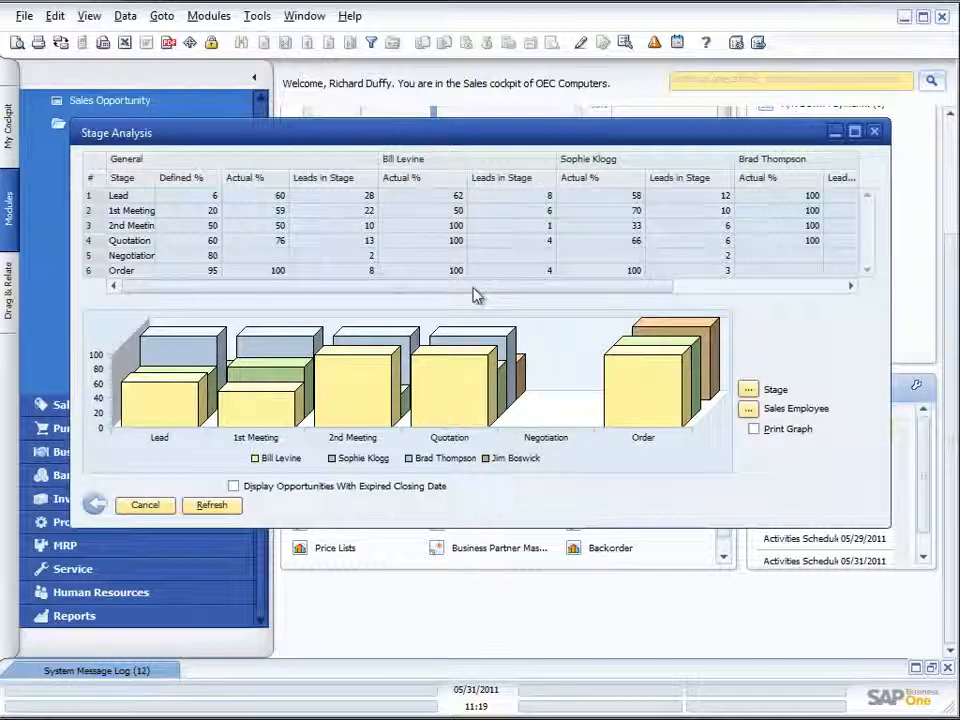
pyautogui.click(17, 42)
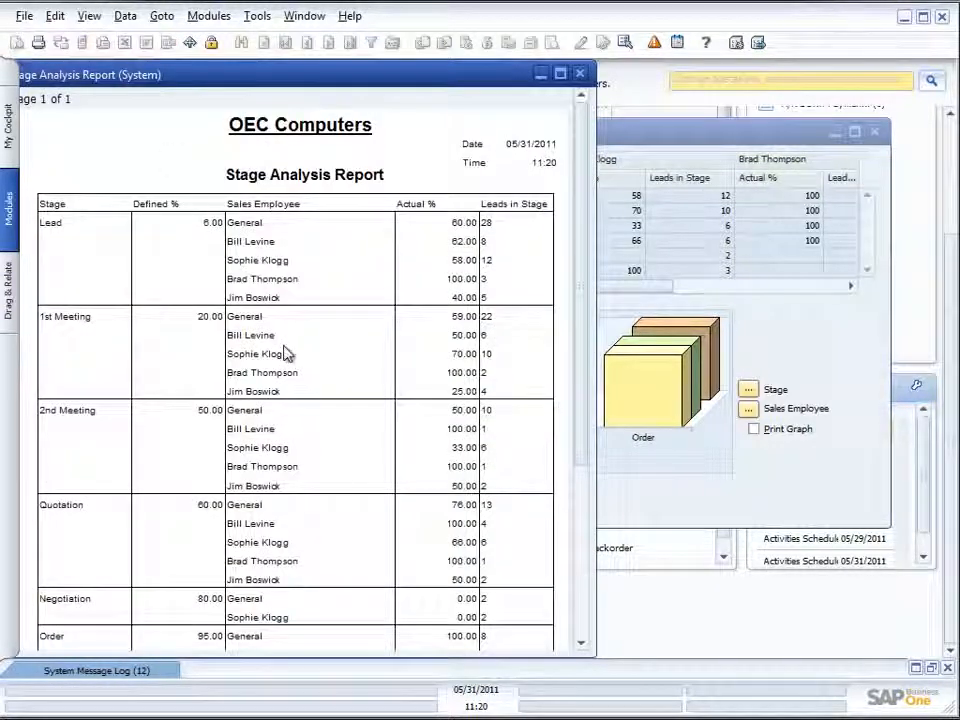
# Review the Stage Analysis print preview down to the Order stage and close it.
pyautogui.scroll(-1, 287, 353)
pyautogui.scroll(-2, 285, 353)
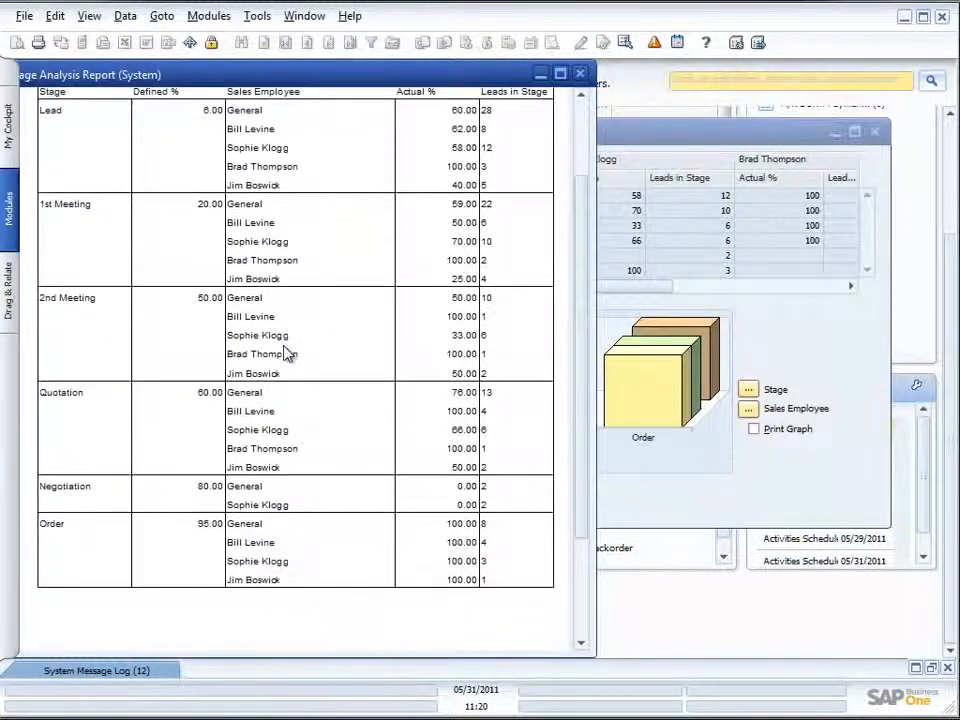
pyautogui.click(580, 74)
# Include the graph in the stage analysis printout, check it in a new print preview and close the preview.
pyautogui.click(754, 428)
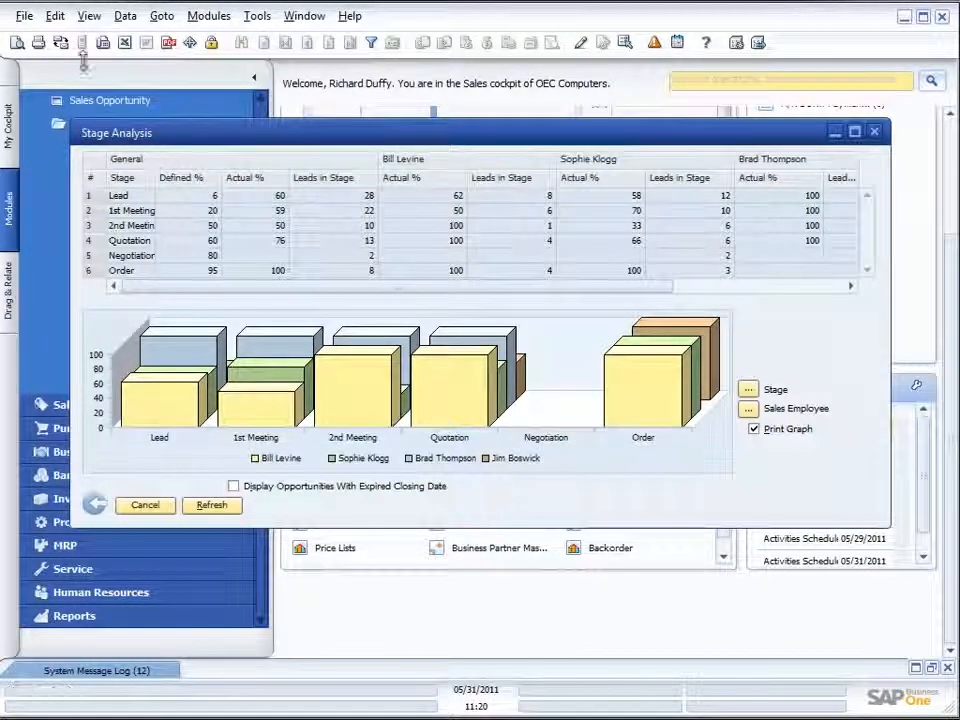
pyautogui.click(16, 45)
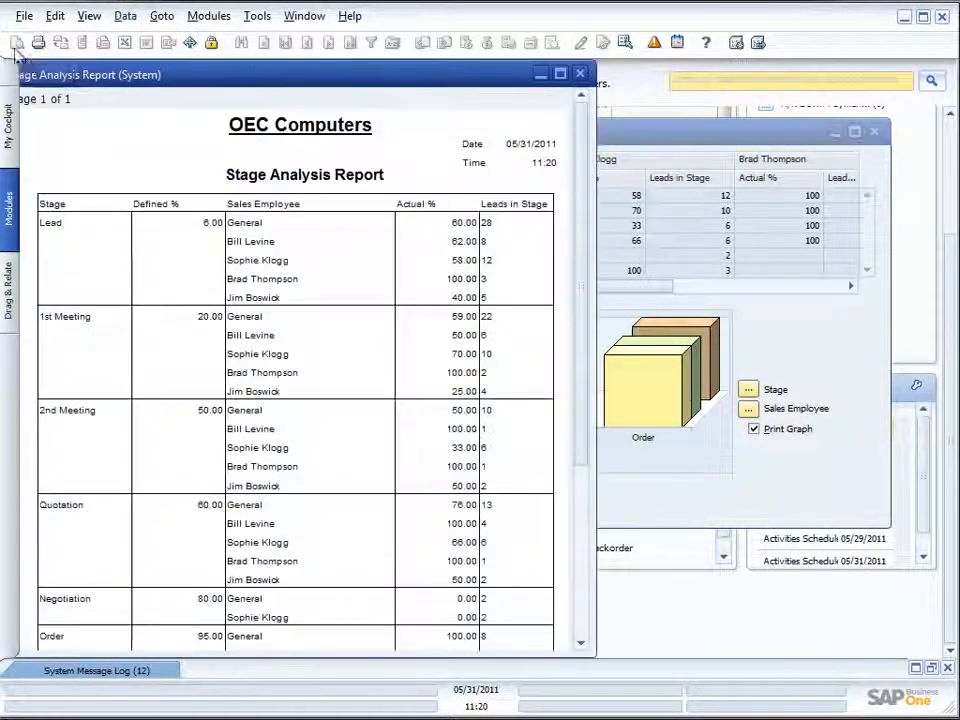
pyautogui.scroll(-1, 280, 390)
pyautogui.scroll(-4, 280, 390)
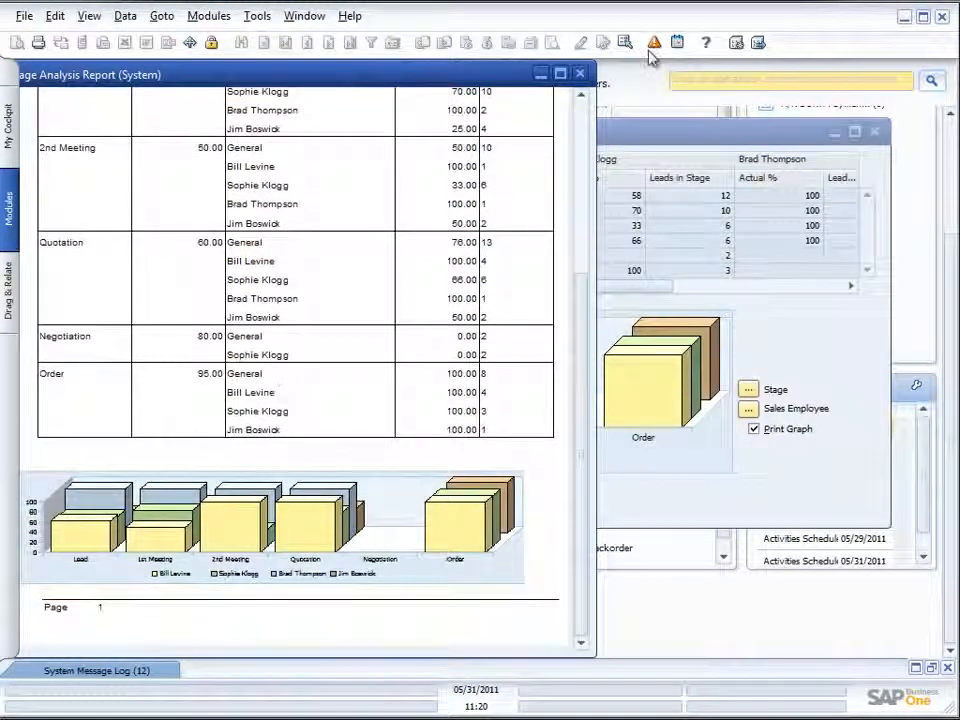
pyautogui.click(580, 73)
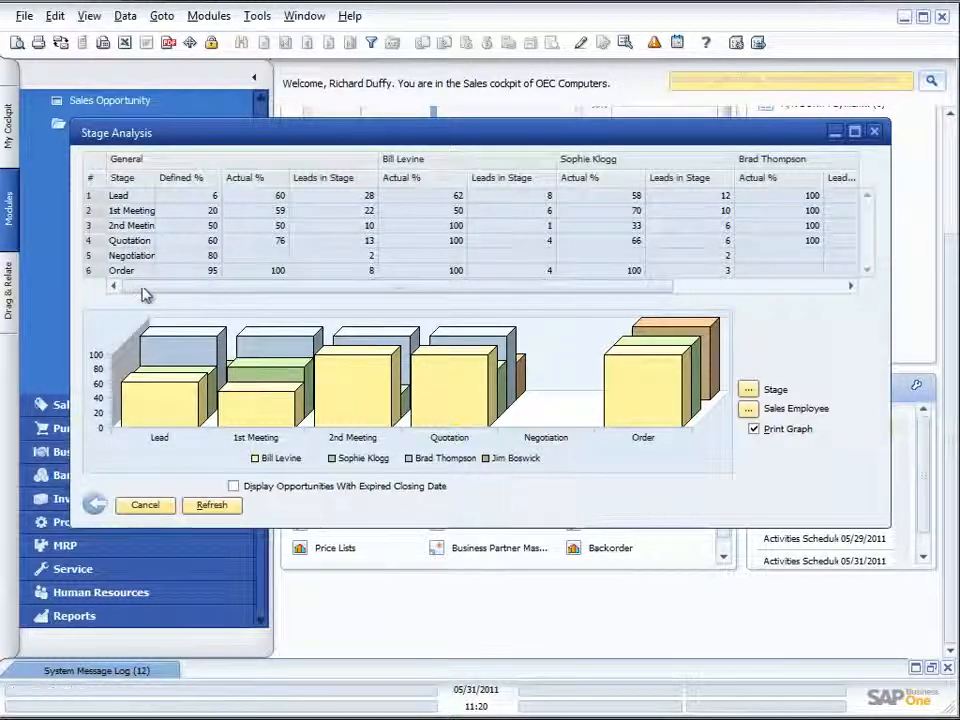
# Open the detailed analysis of the Quotation stage, recalculate it with a 7-day interval and close it.
pyautogui.doubleClick(129, 242)
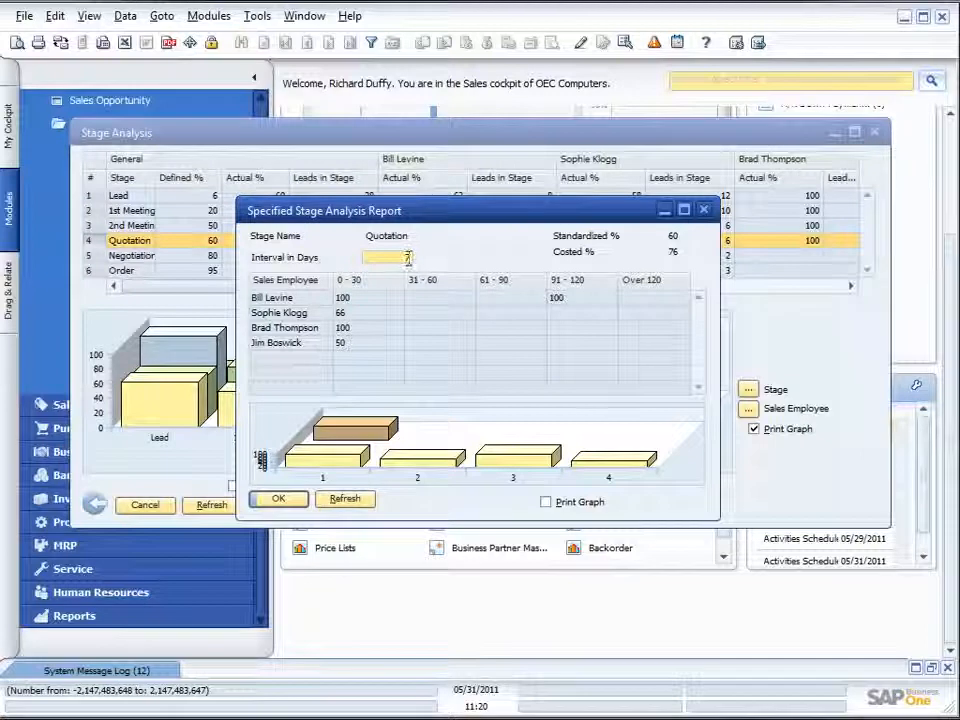
pyautogui.write('7')
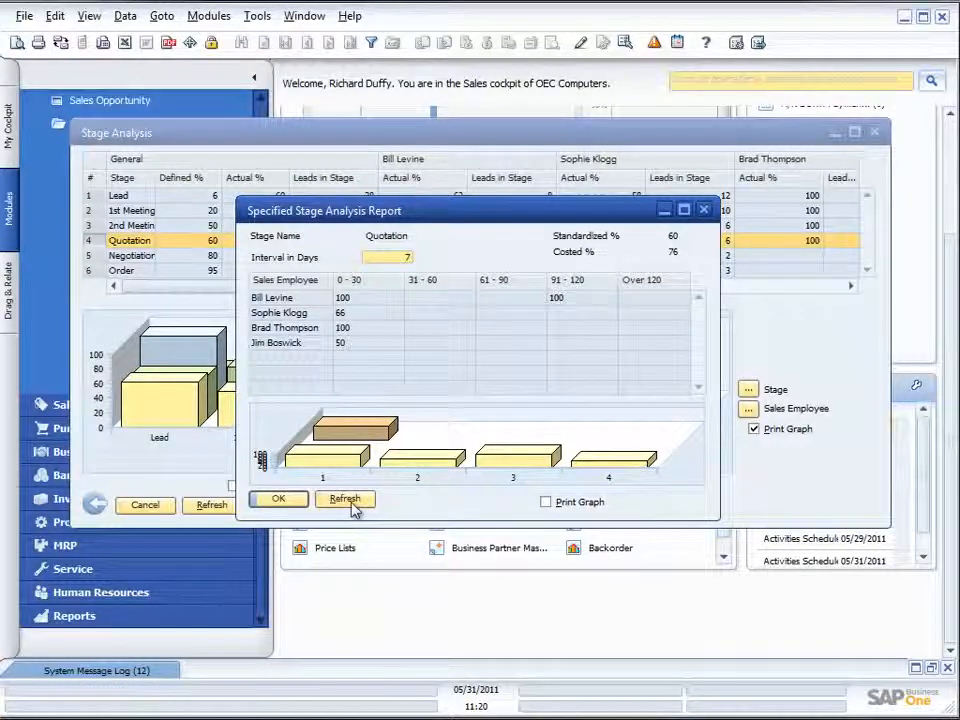
pyautogui.click(345, 499)
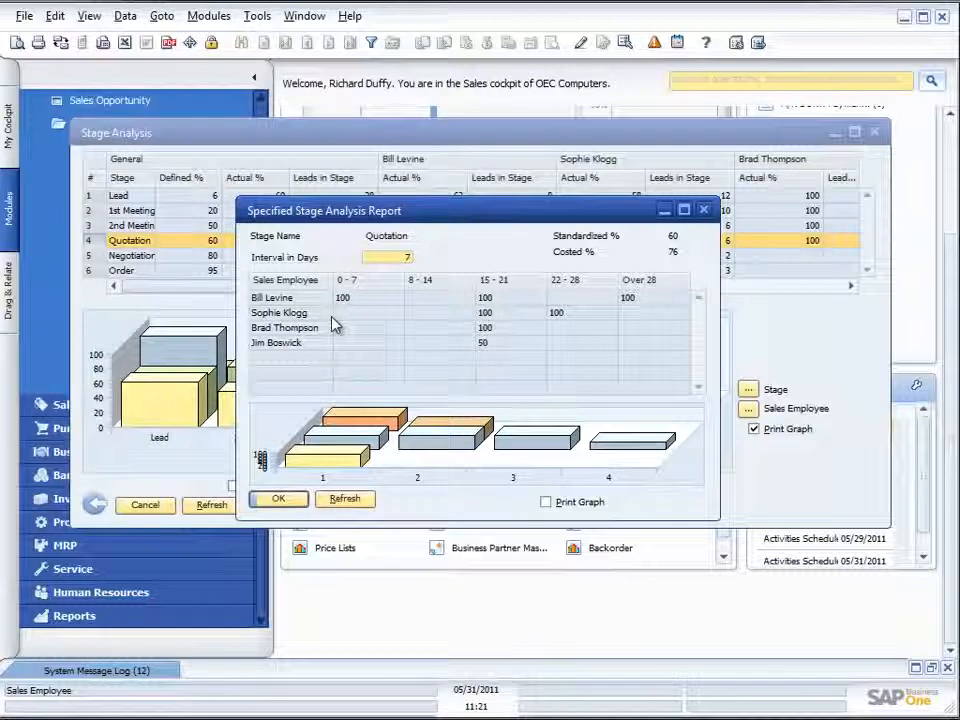
pyautogui.click(703, 209)
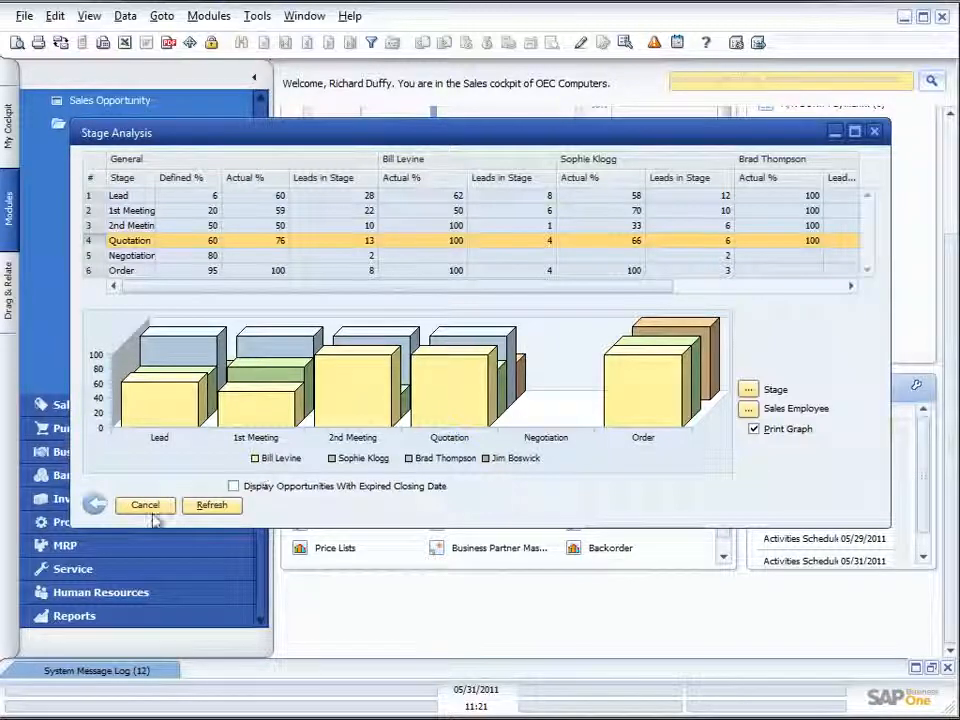
# Rerun the stage analysis without selection criteria and limit the results to the Lead and Quotation stages.
pyautogui.click(96, 505)
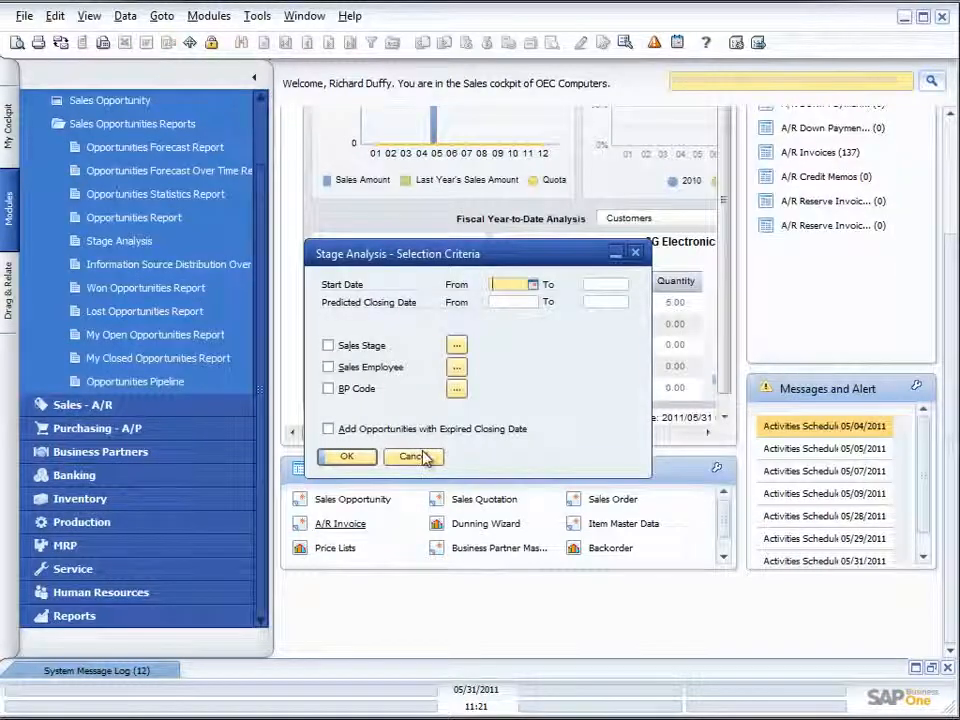
pyautogui.click(346, 457)
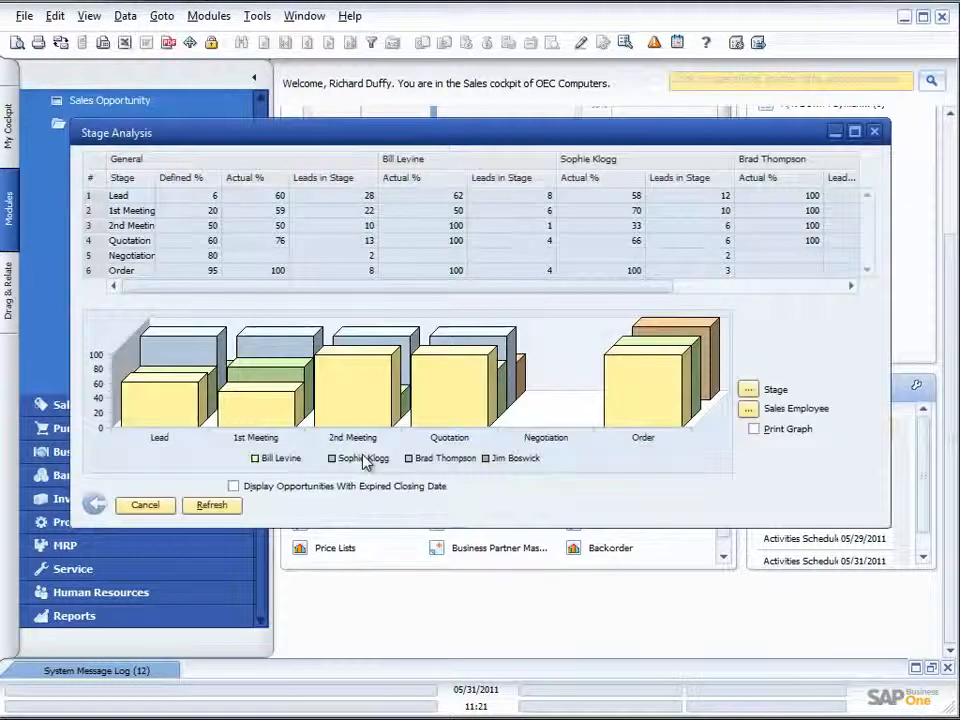
pyautogui.click(749, 391)
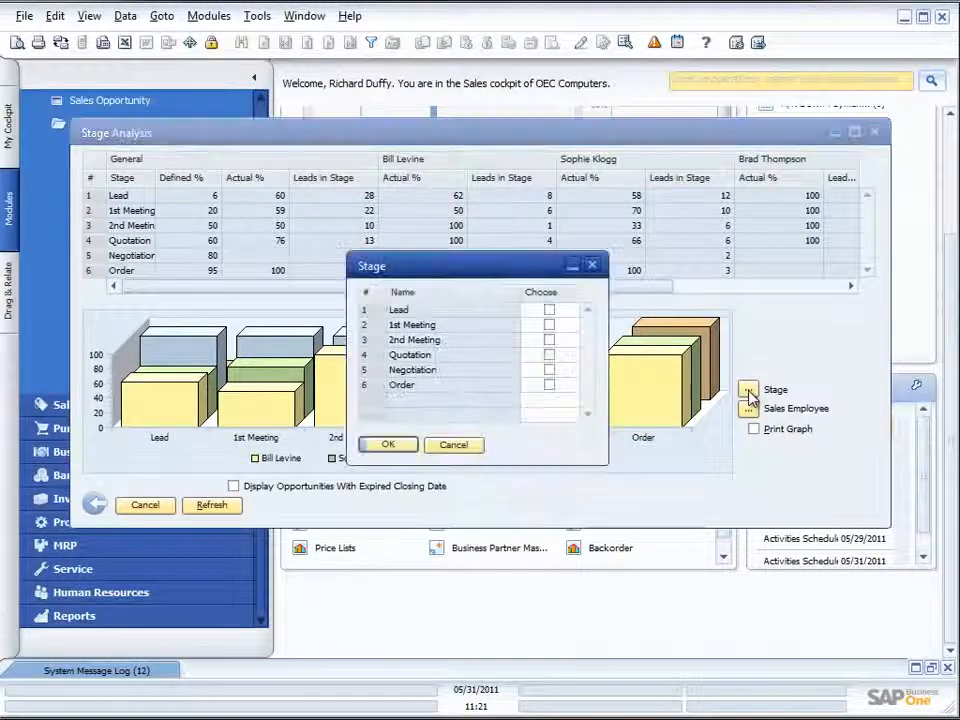
pyautogui.click(550, 356)
pyautogui.click(550, 311)
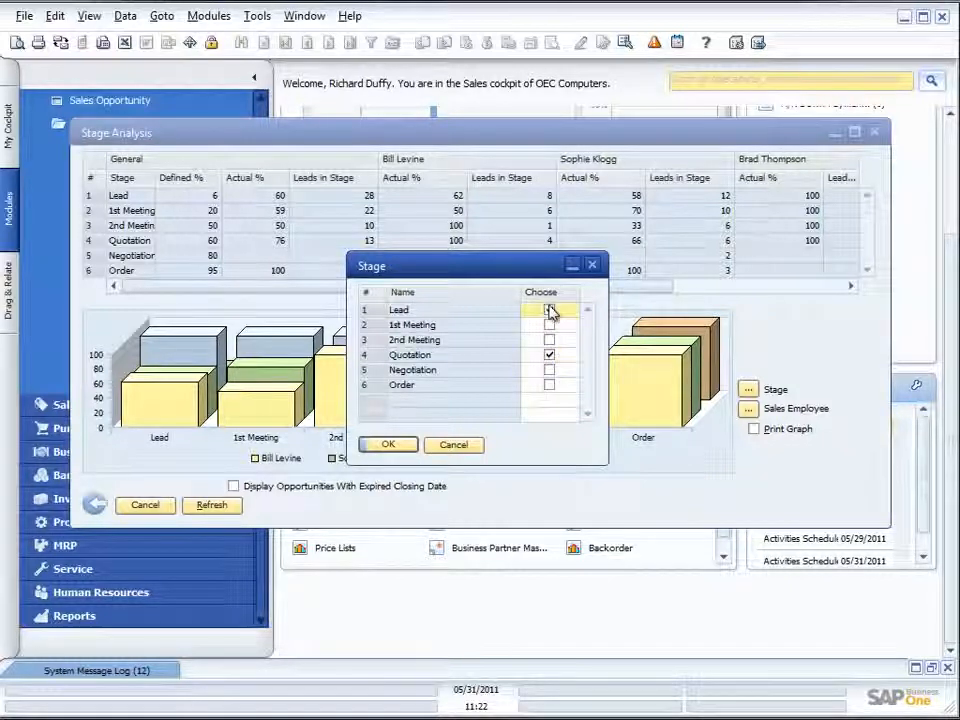
pyautogui.click(400, 446)
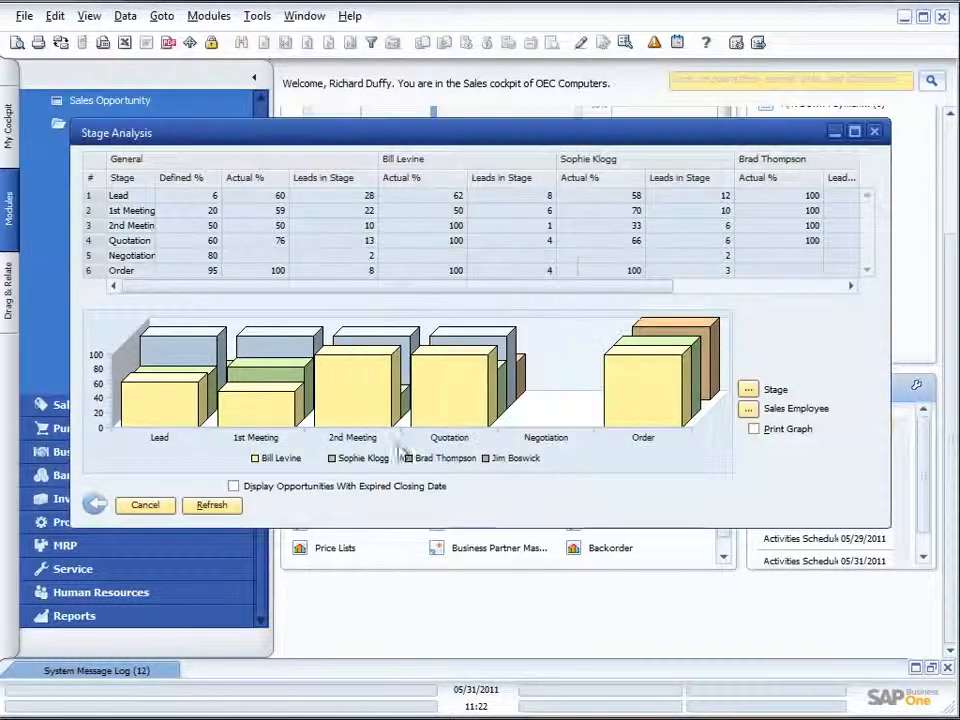
pyautogui.click(214, 508)
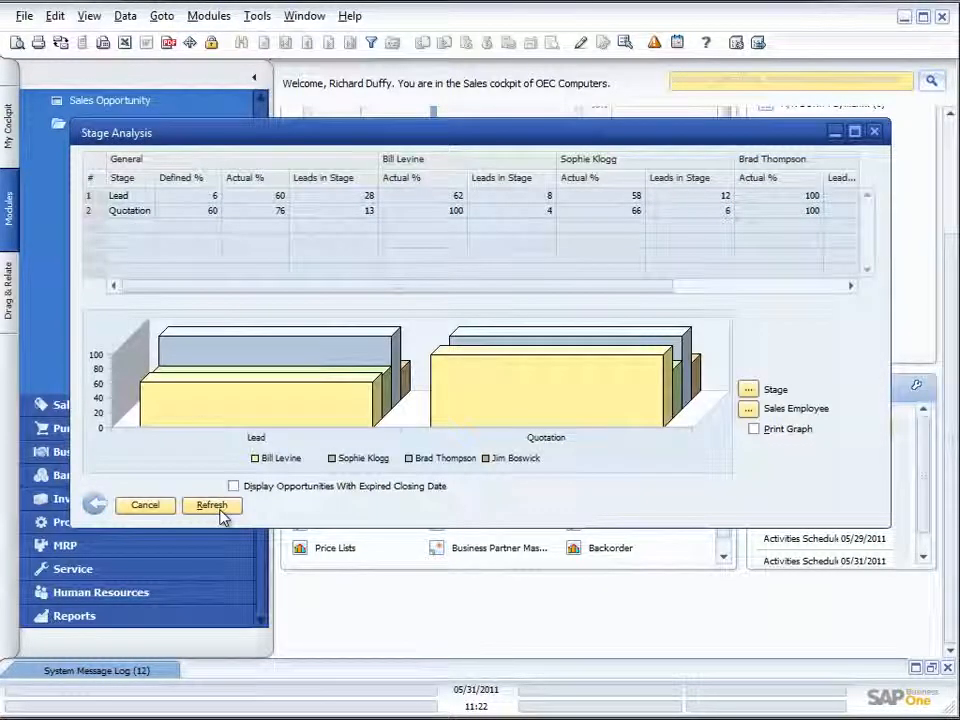
# Limit the stage analysis to the fourth listed sales employee and refresh the results.
pyautogui.click(749, 410)
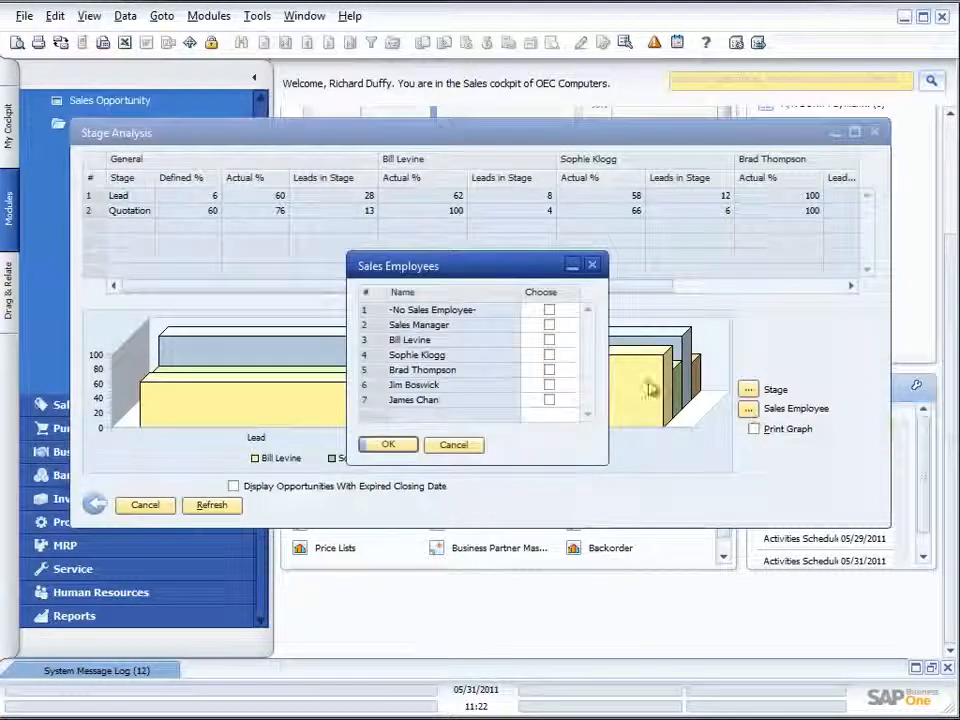
pyautogui.click(549, 355)
pyautogui.click(388, 444)
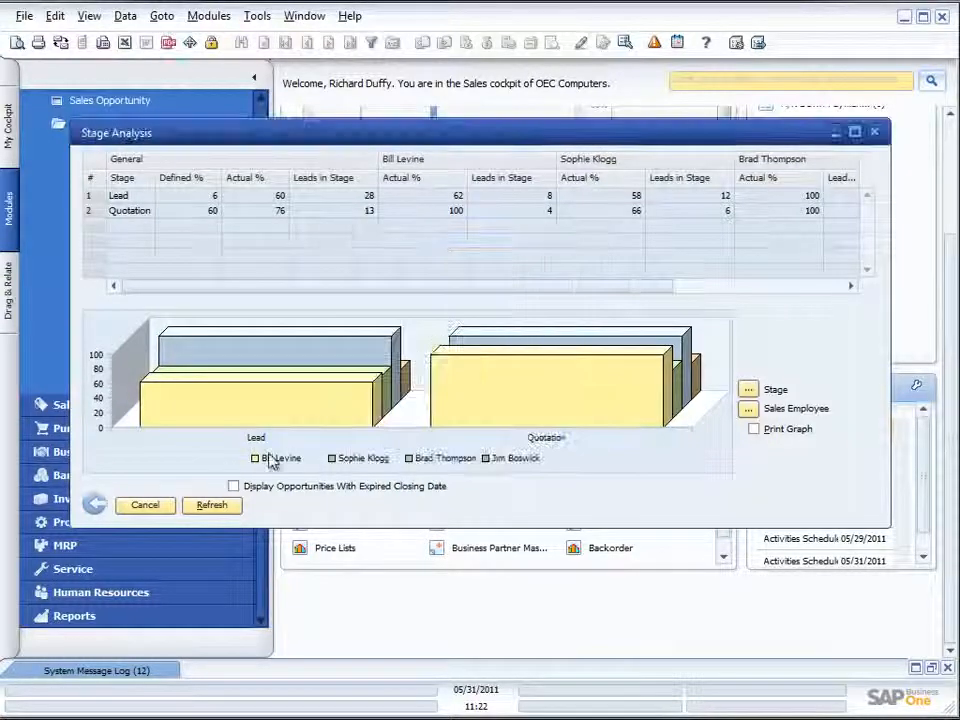
pyautogui.click(211, 505)
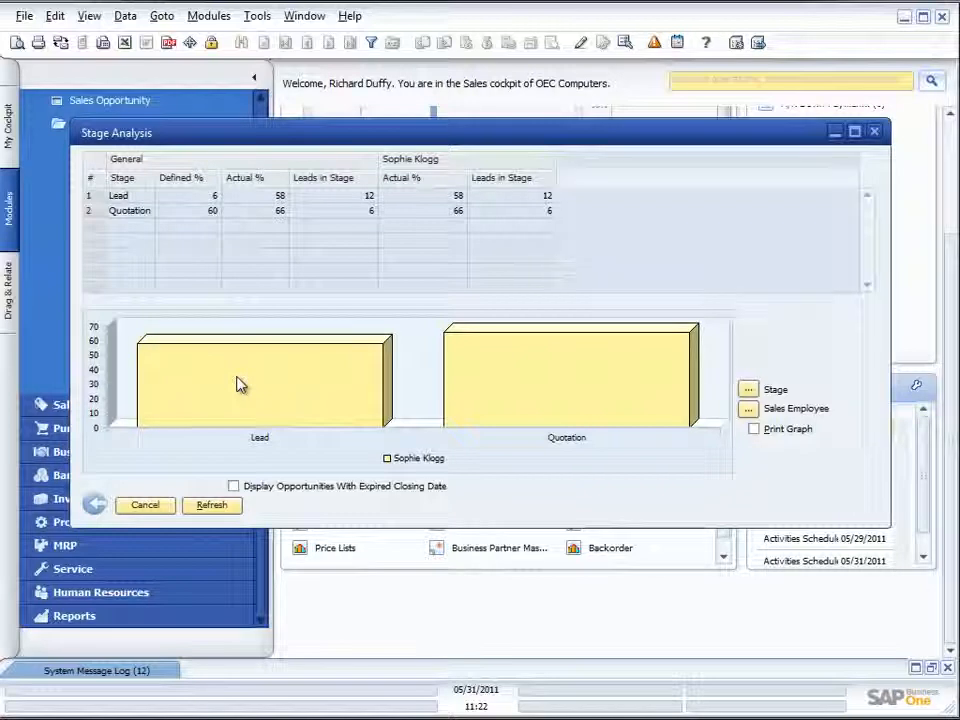
# Drill down from the Quotation stage to the sales employee's opportunity list and widen it to show all columns.
pyautogui.doubleClick(140, 217)
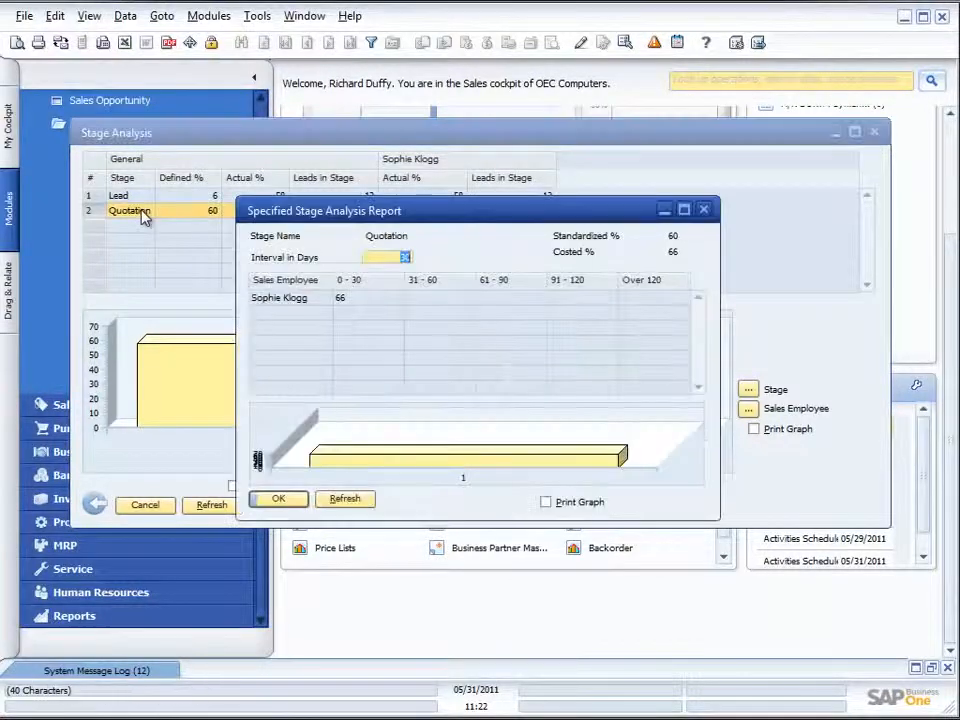
pyautogui.doubleClick(289, 299)
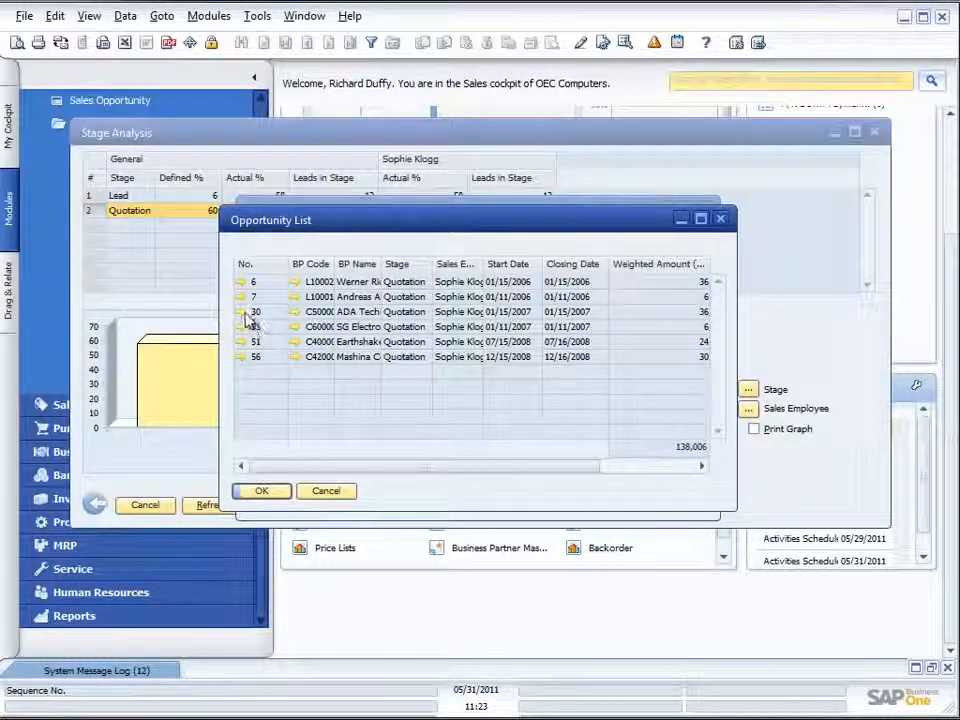
pyautogui.moveTo(735, 463); pyautogui.dragTo(862, 451)
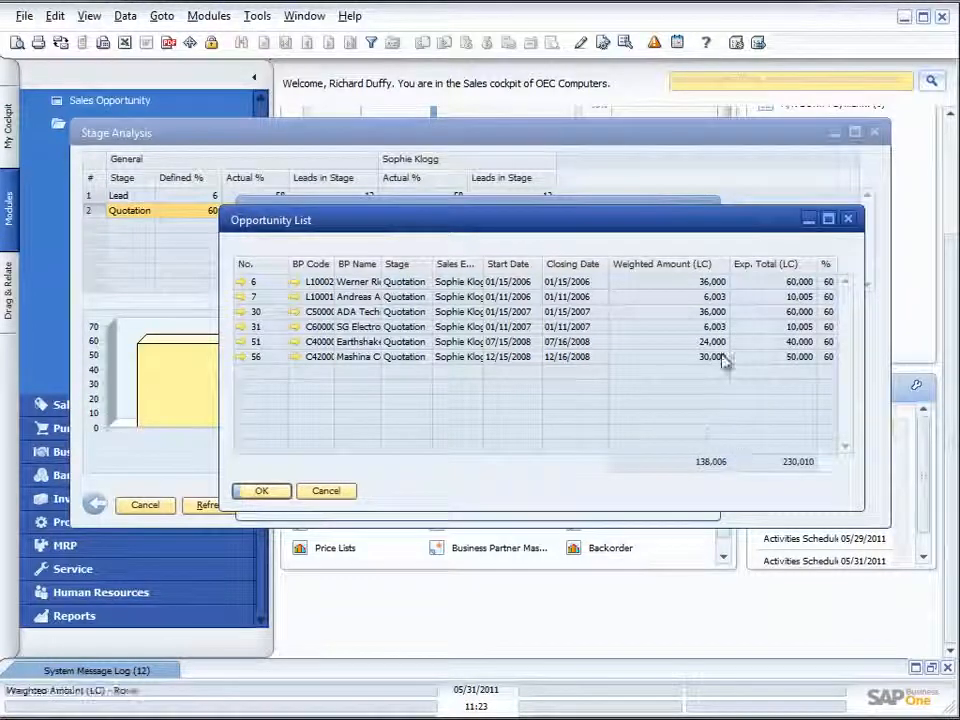
# Sort the opportunity list by expected total in descending order.
pyautogui.click(771, 266)
pyautogui.click(688, 265)
pyautogui.click(781, 266)
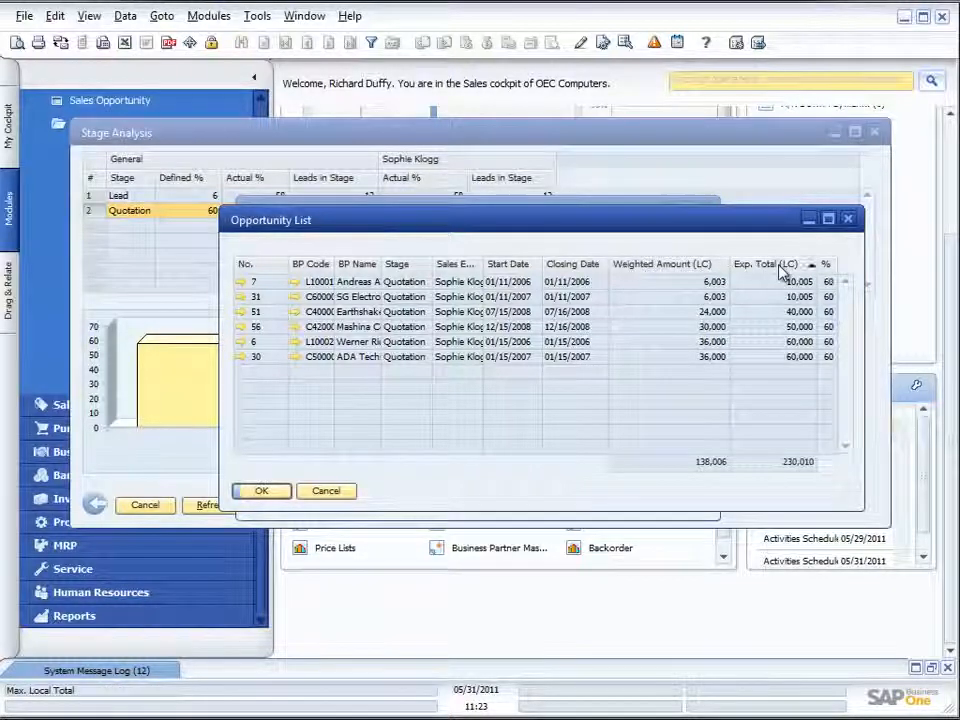
pyautogui.click(781, 266)
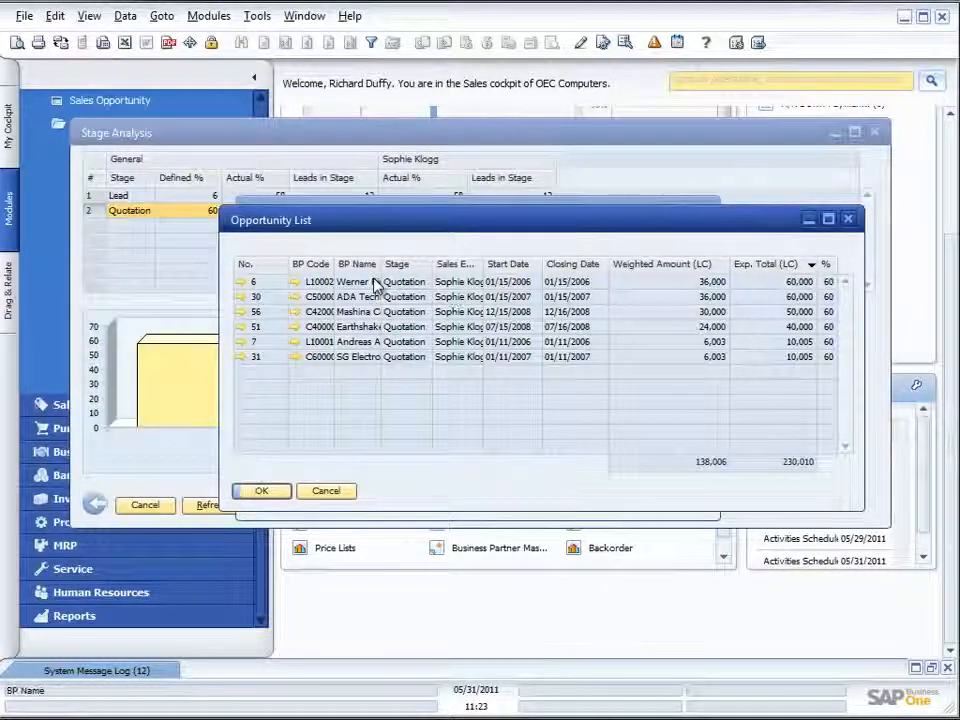
# Open opportunity no. 6 from the list, check for its related documents and close the record.
pyautogui.click(245, 282)
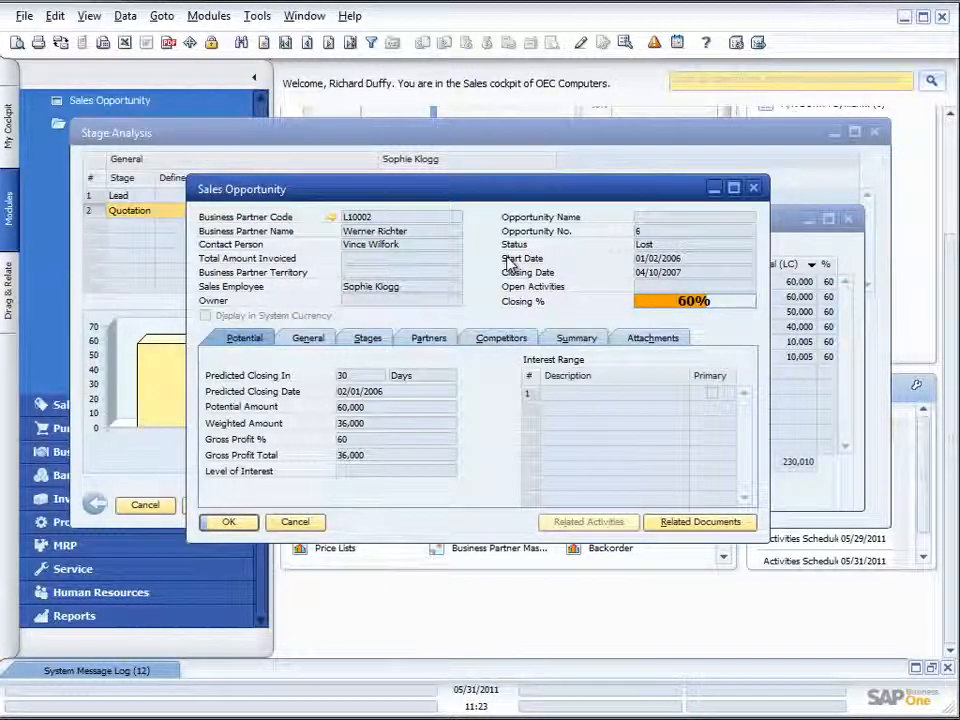
pyautogui.rightClick(425, 532)
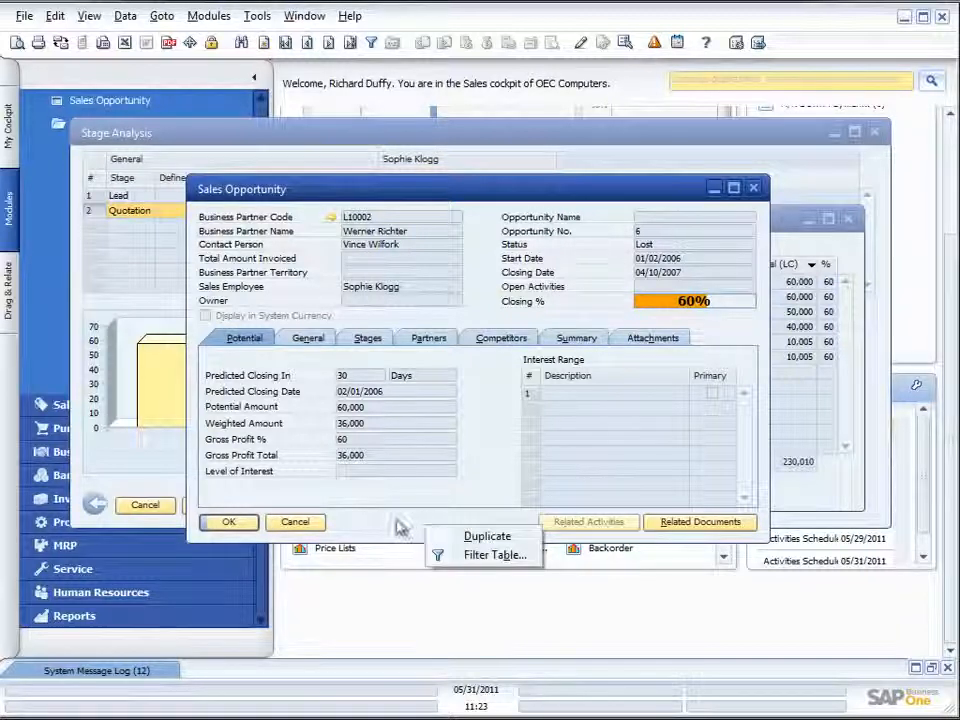
pyautogui.click(395, 527)
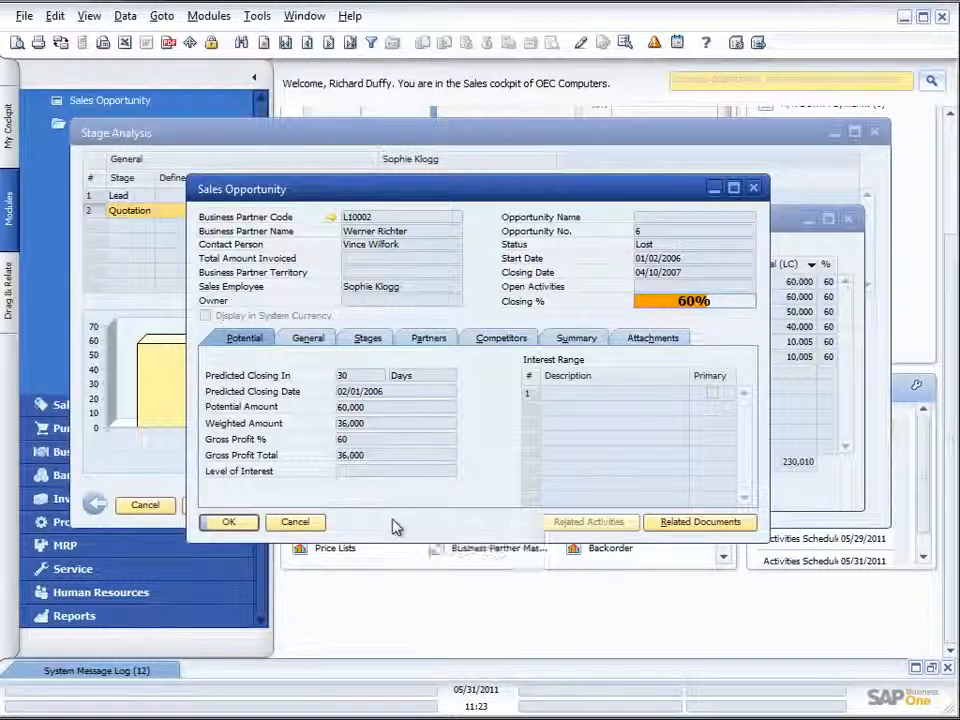
pyautogui.click(693, 527)
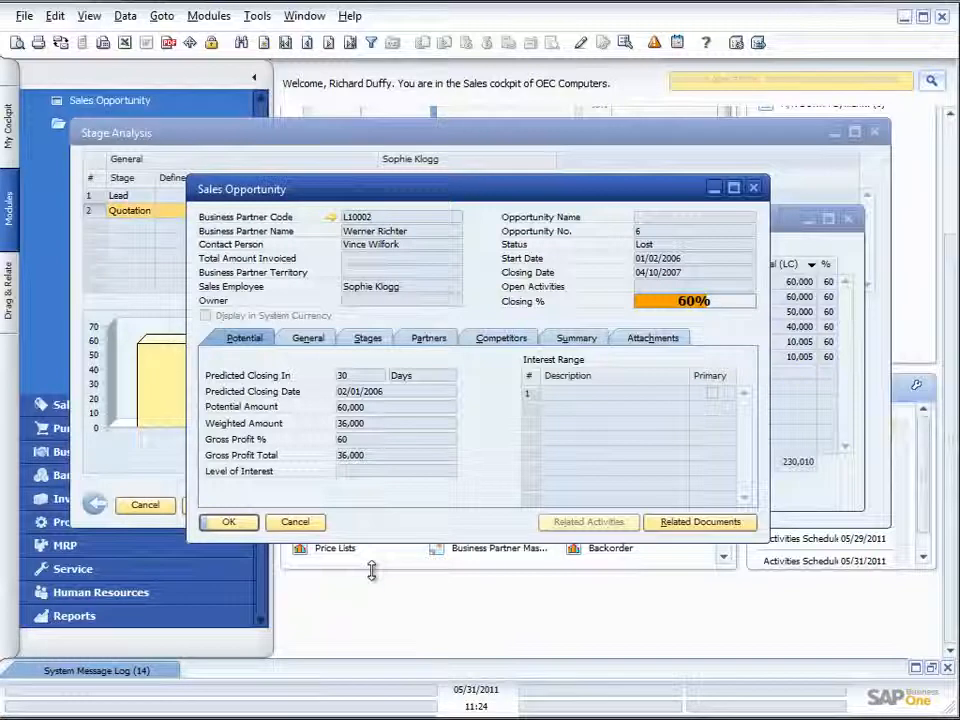
pyautogui.click(313, 528)
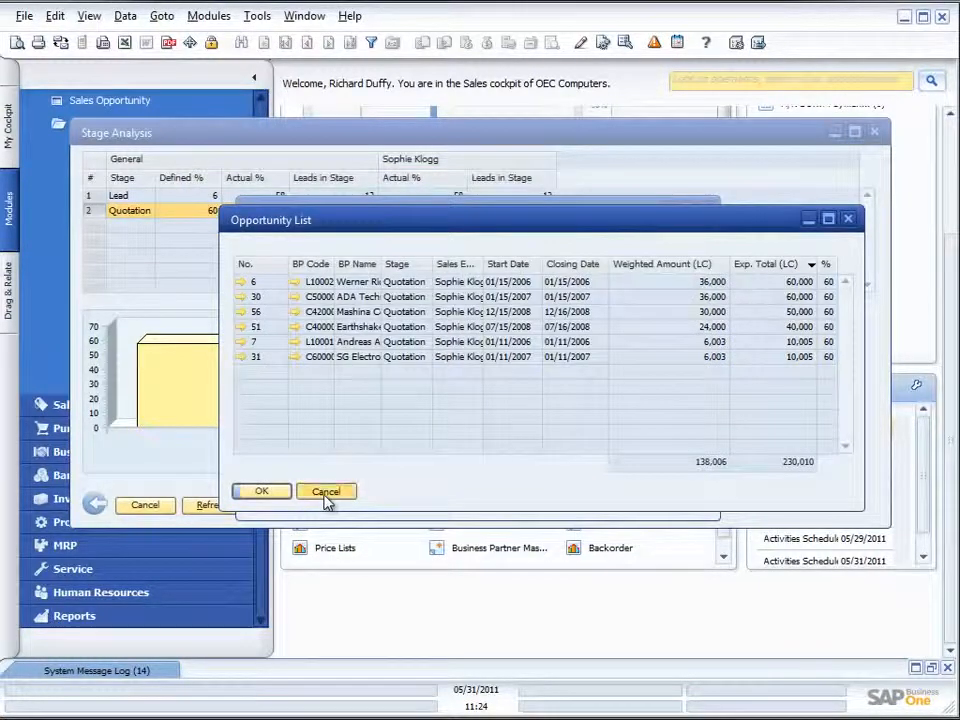
# Close the opportunity list, the Quotation stage details, the stage analysis and its selection criteria.
pyautogui.click(326, 492)
pyautogui.click(280, 499)
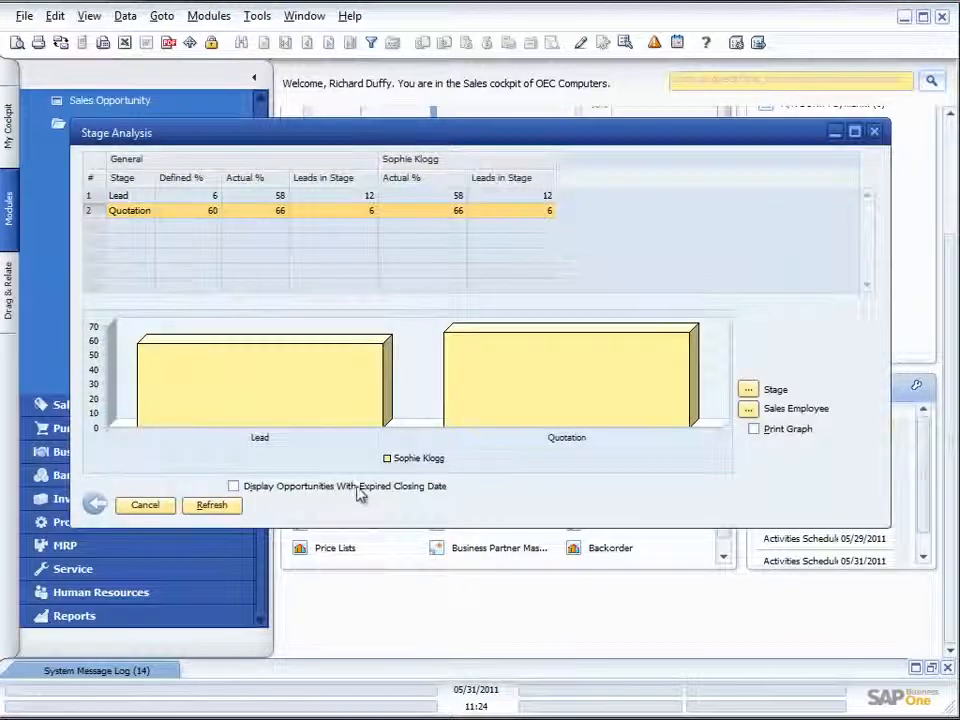
pyautogui.click(150, 506)
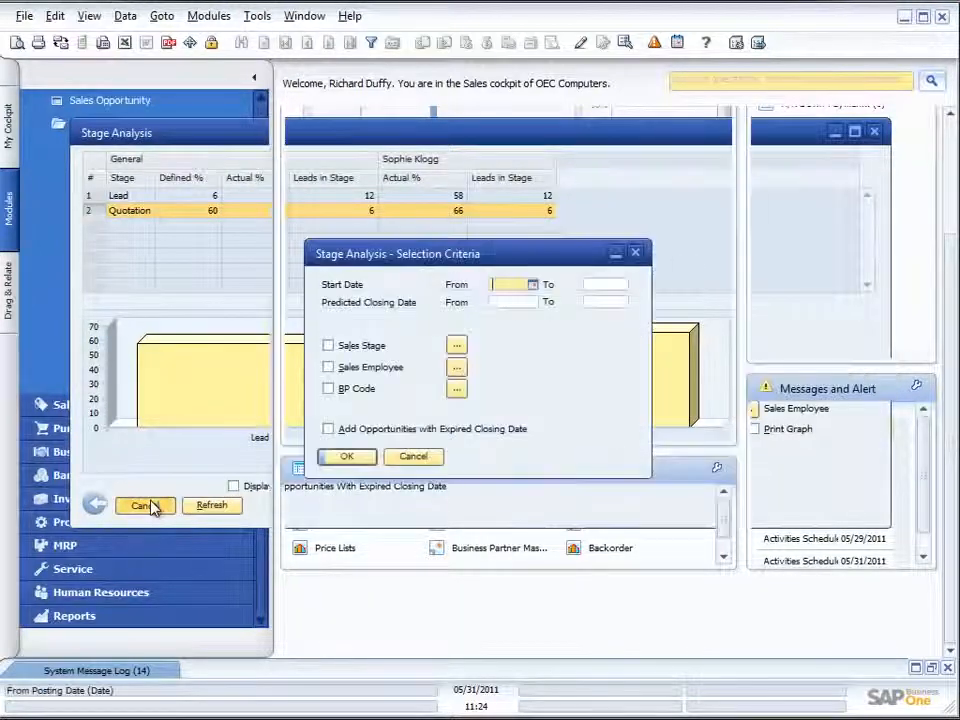
pyautogui.click(405, 457)
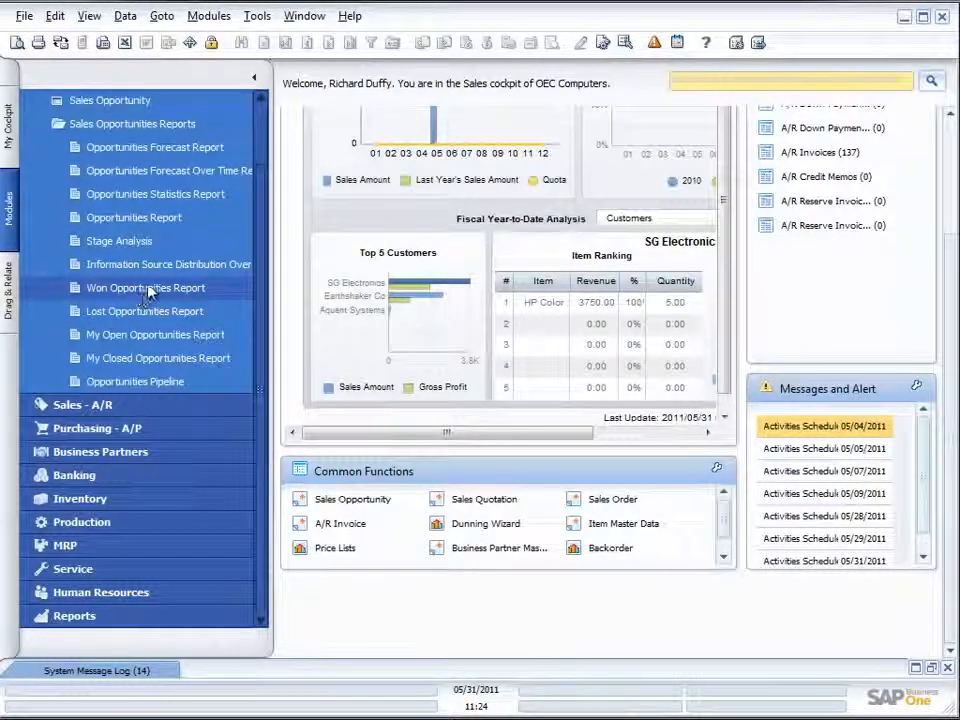
# Open the Opportunities Pipeline report, view the opportunity list behind the Negotiation stage and close that list.
pyautogui.click(140, 386)
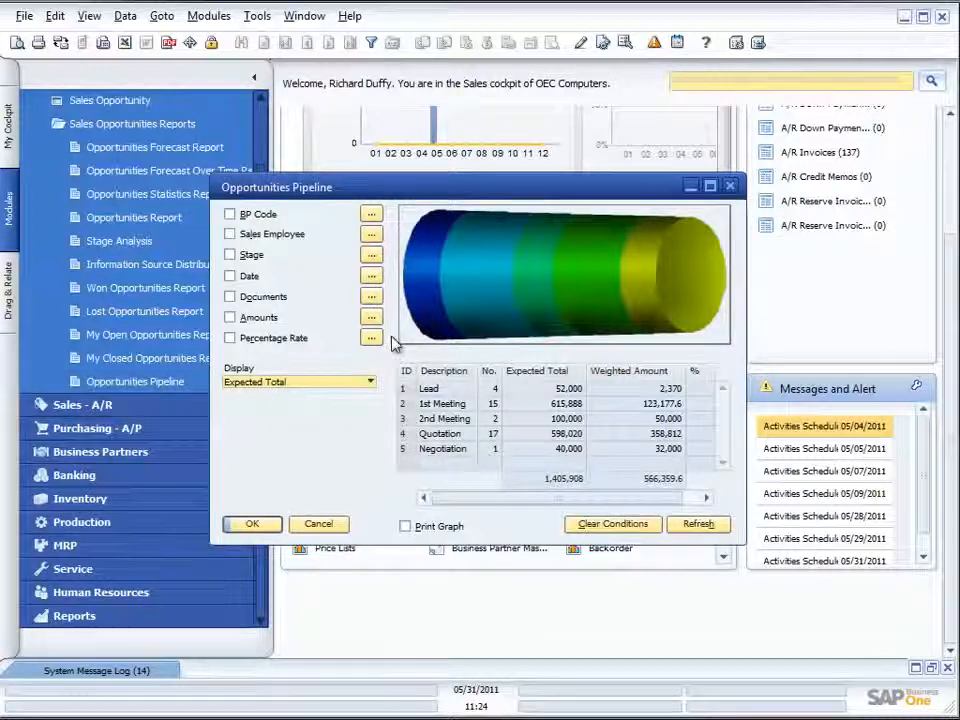
pyautogui.moveTo(429, 306)
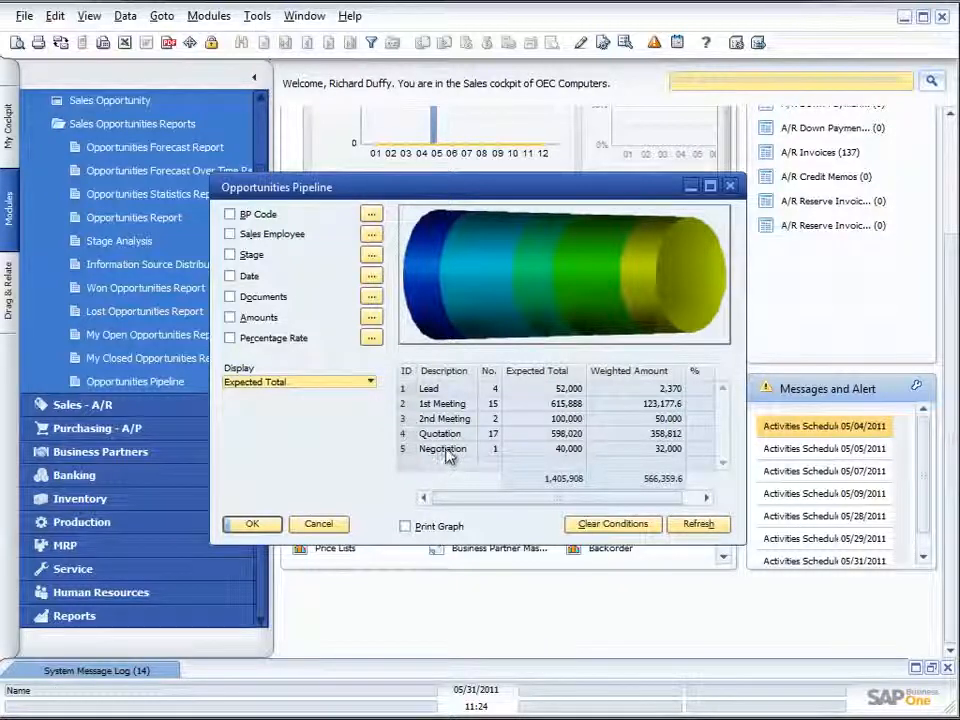
pyautogui.doubleClick(405, 451)
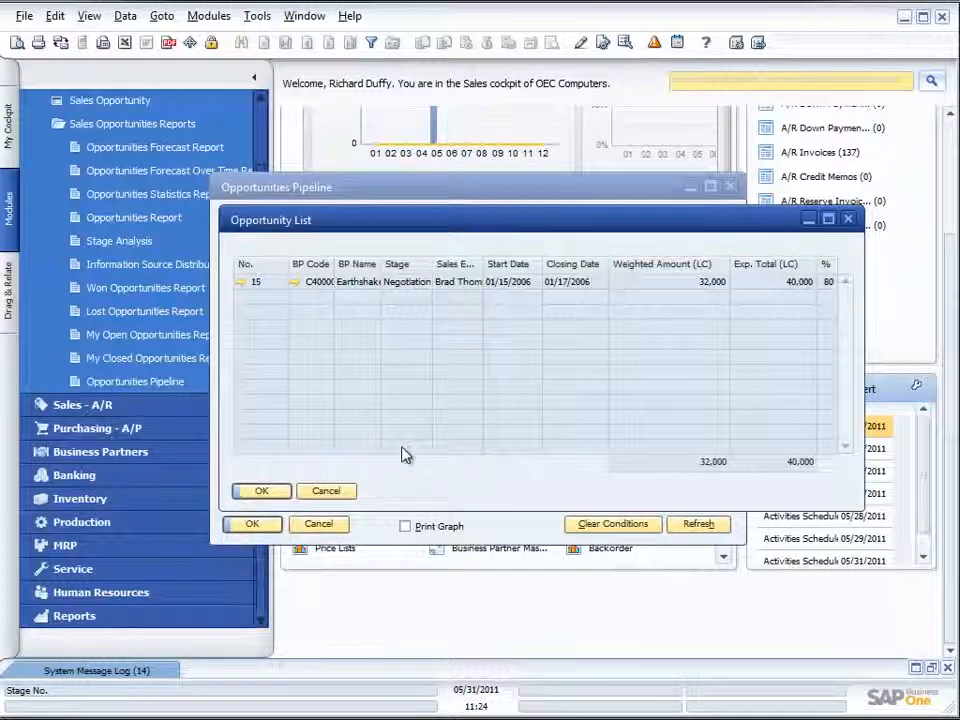
pyautogui.click(849, 225)
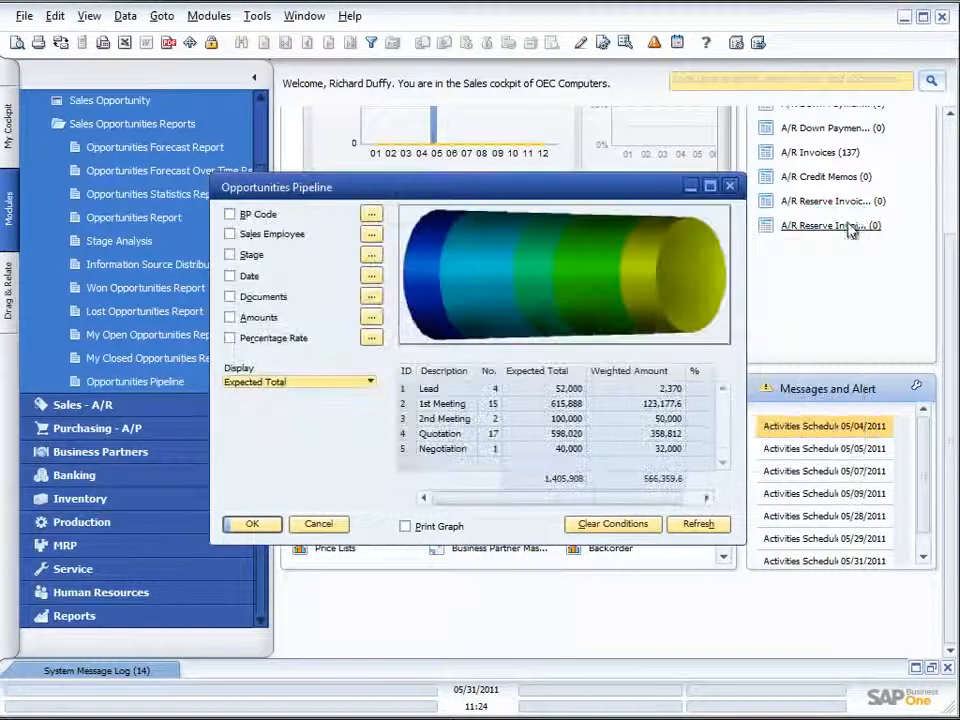
# Drill into the Negotiation segment of the pipeline graph to view its opportunities, and close the resulting list.
pyautogui.moveTo(670, 292)
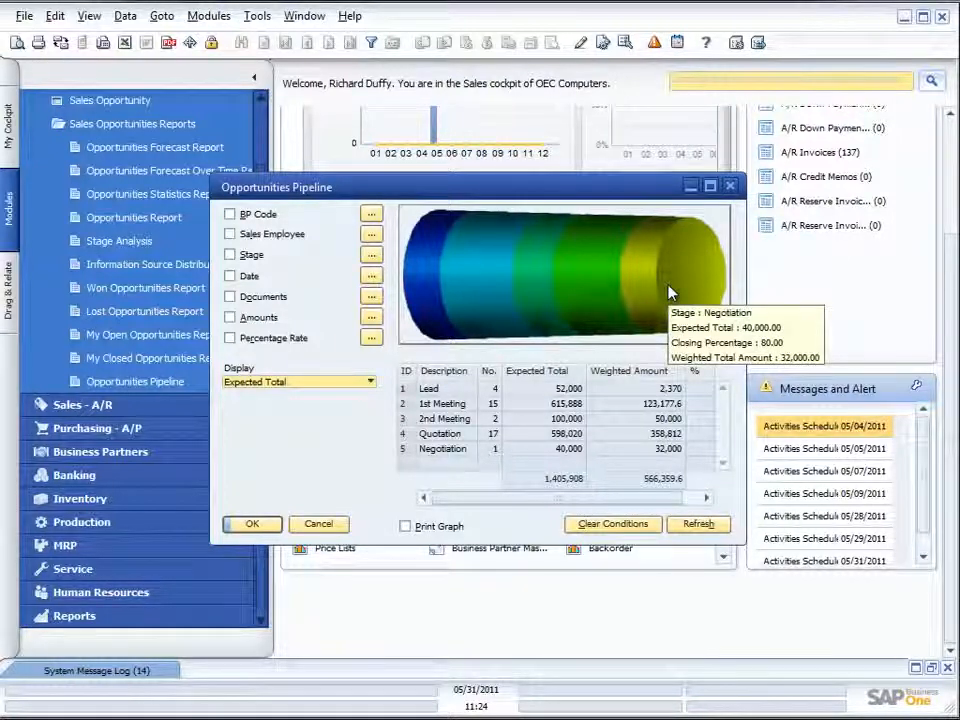
pyautogui.doubleClick(670, 292)
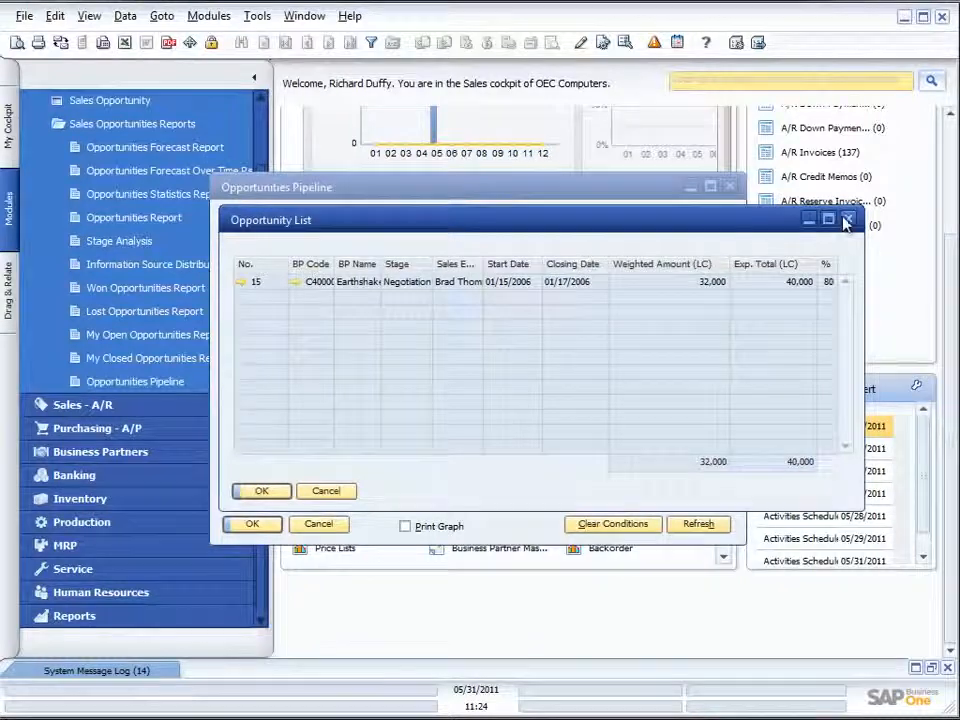
pyautogui.click(847, 219)
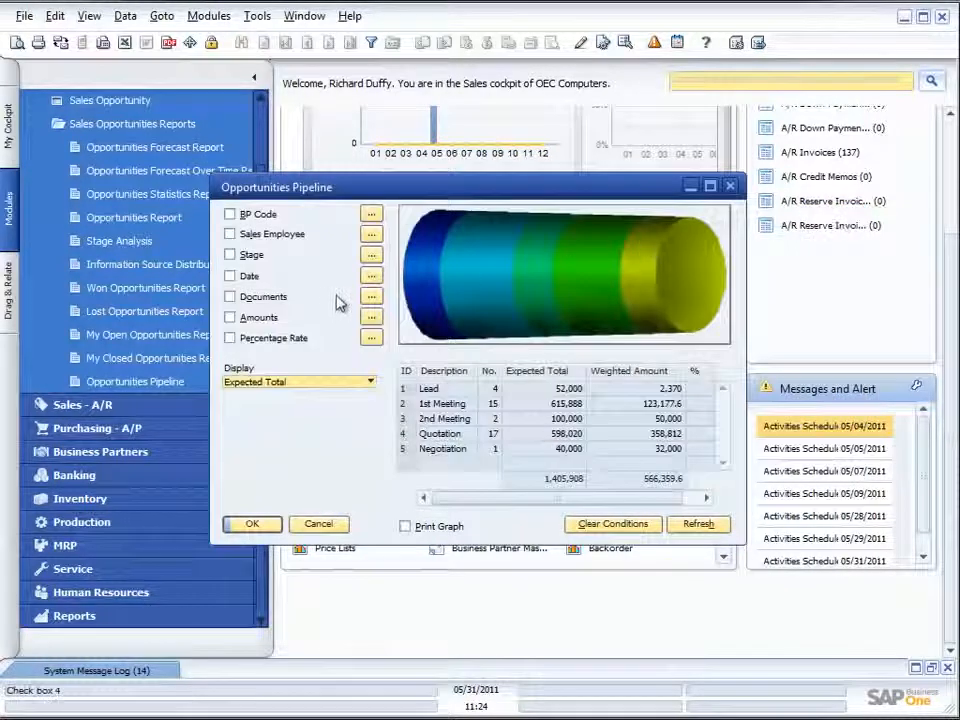
# Switch the pipeline graph's display to Weighted Total Amount, followed by Closing Percentage.
pyautogui.click(370, 382)
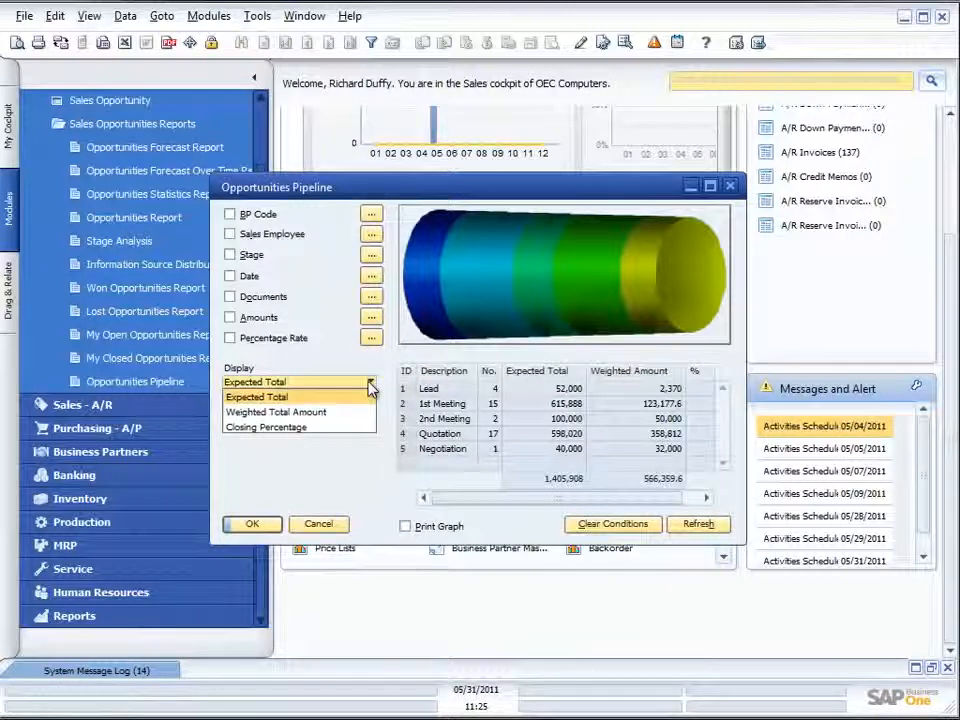
pyautogui.click(296, 414)
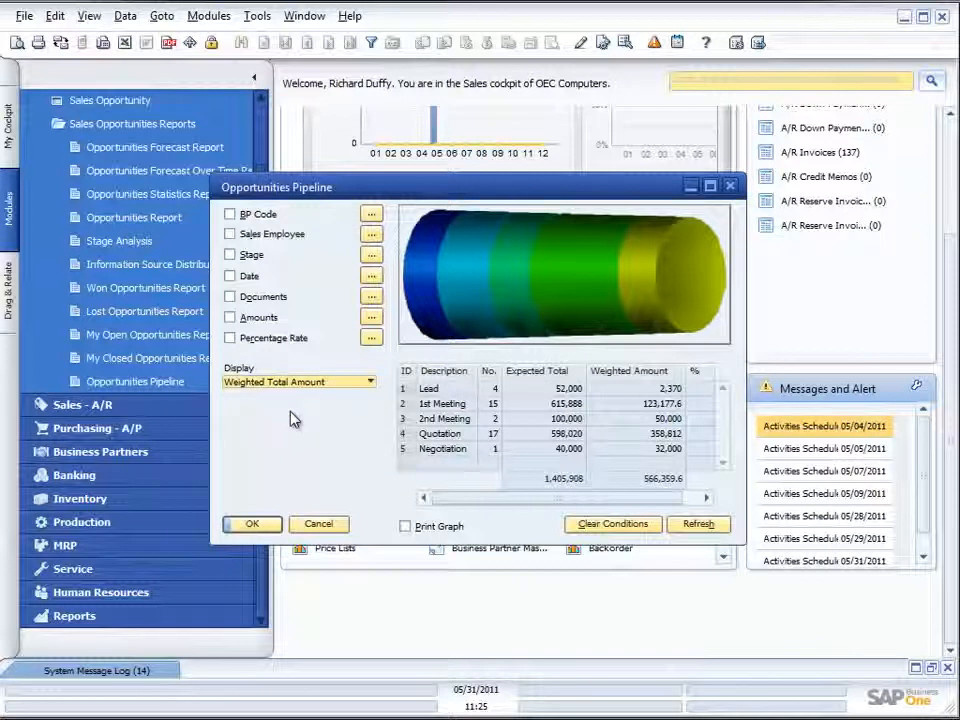
pyautogui.click(369, 382)
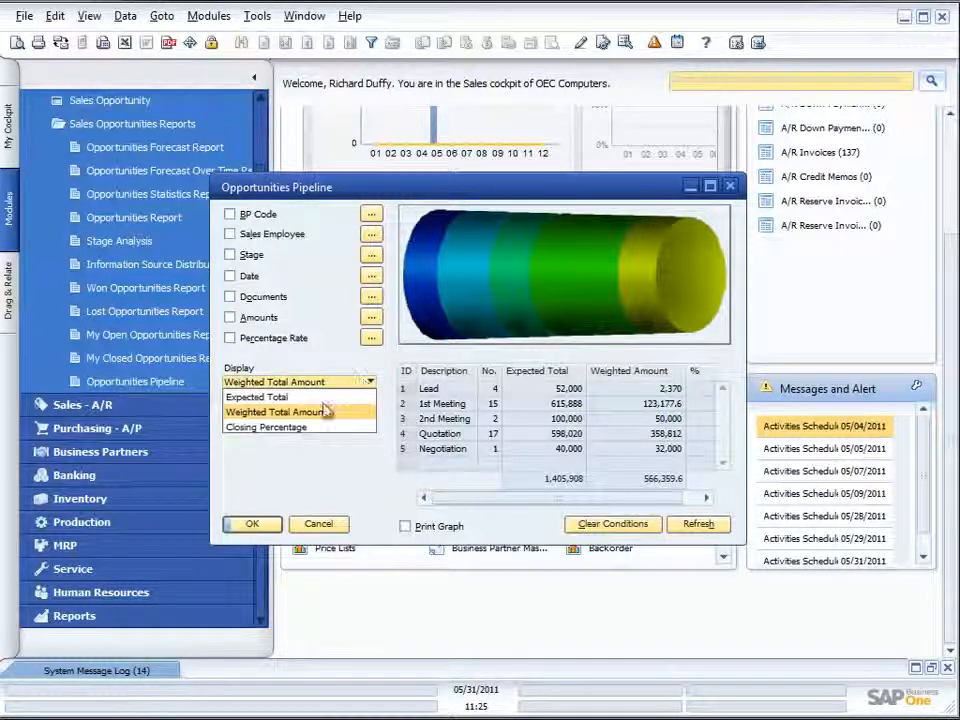
pyautogui.click(305, 427)
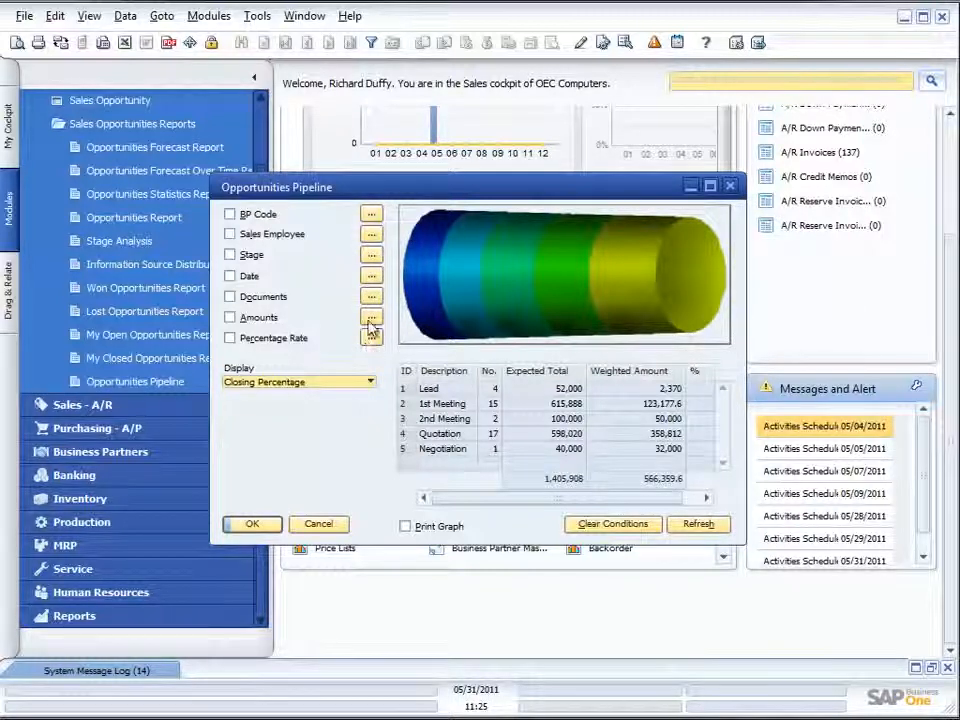
# Filter the pipeline to the sales employee in row 4 of the selection list and refresh the report.
pyautogui.click(372, 235)
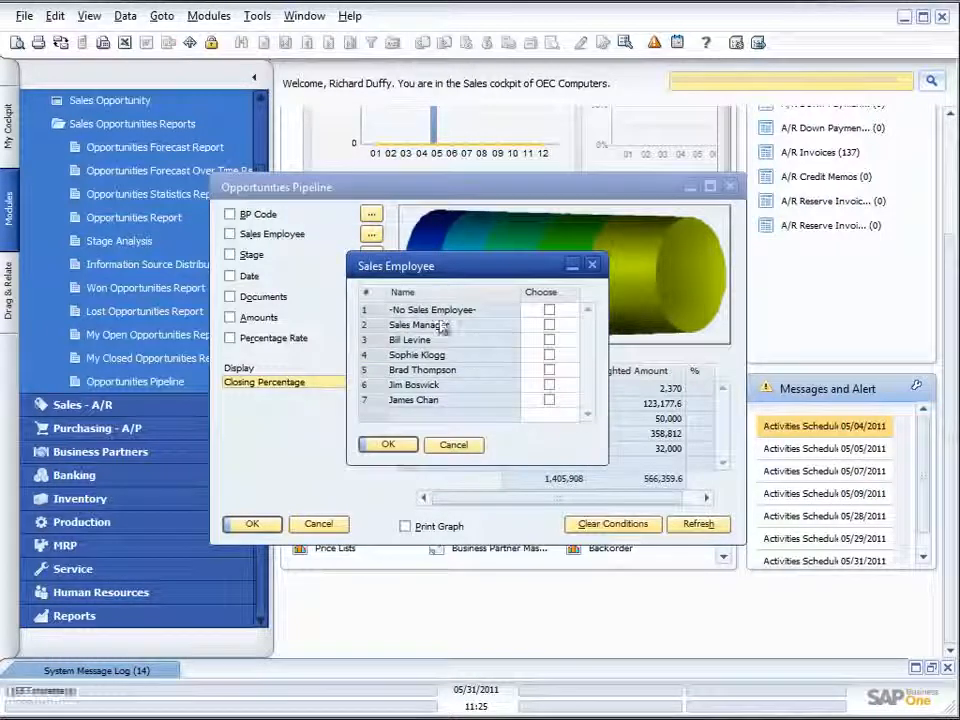
pyautogui.click(549, 355)
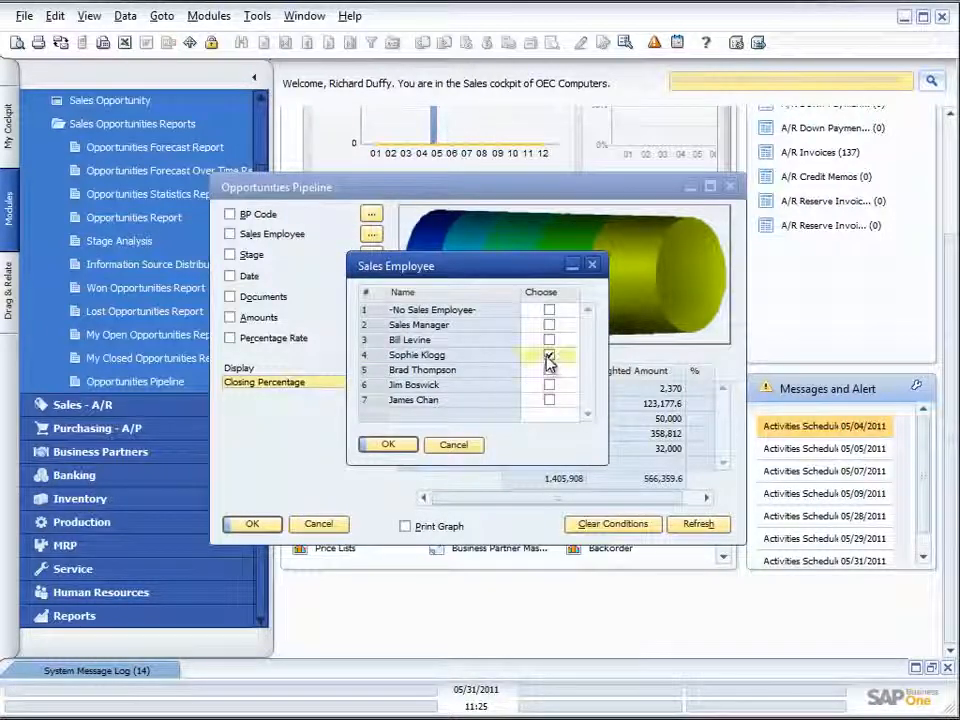
pyautogui.click(390, 445)
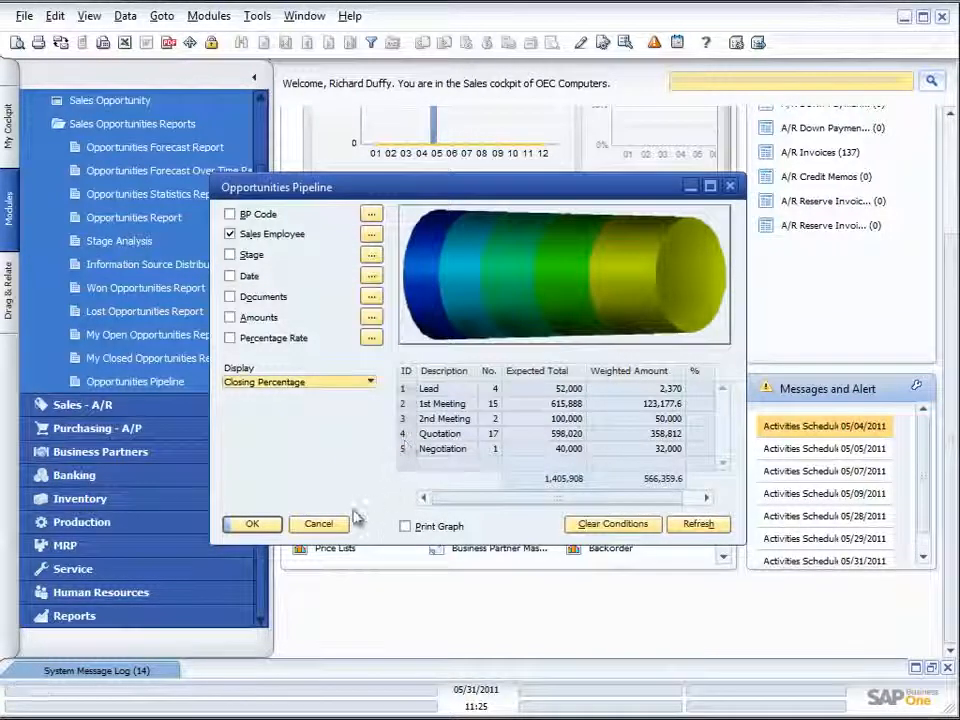
pyautogui.click(693, 532)
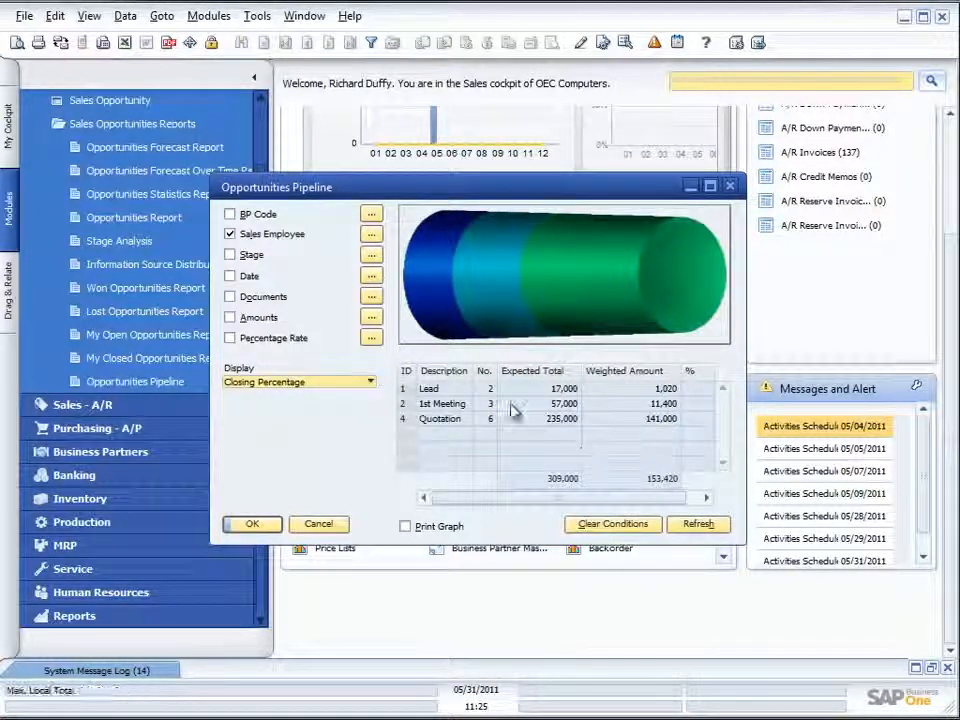
# Remove the Sales Employee filter and refresh the pipeline to cover all sales employees.
pyautogui.click(233, 236)
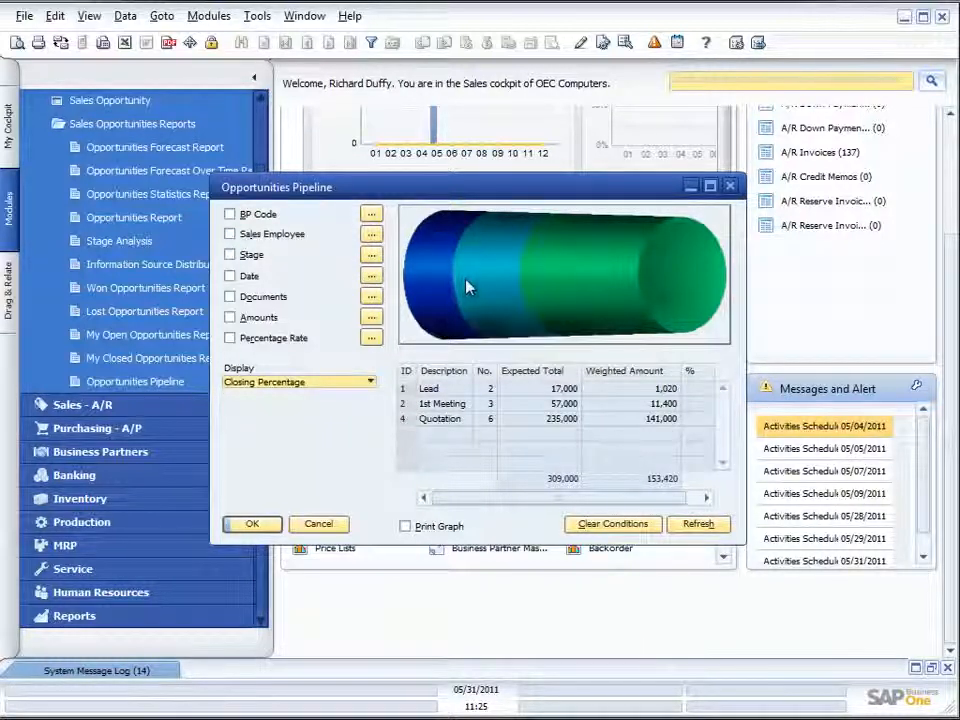
pyautogui.moveTo(450, 327)
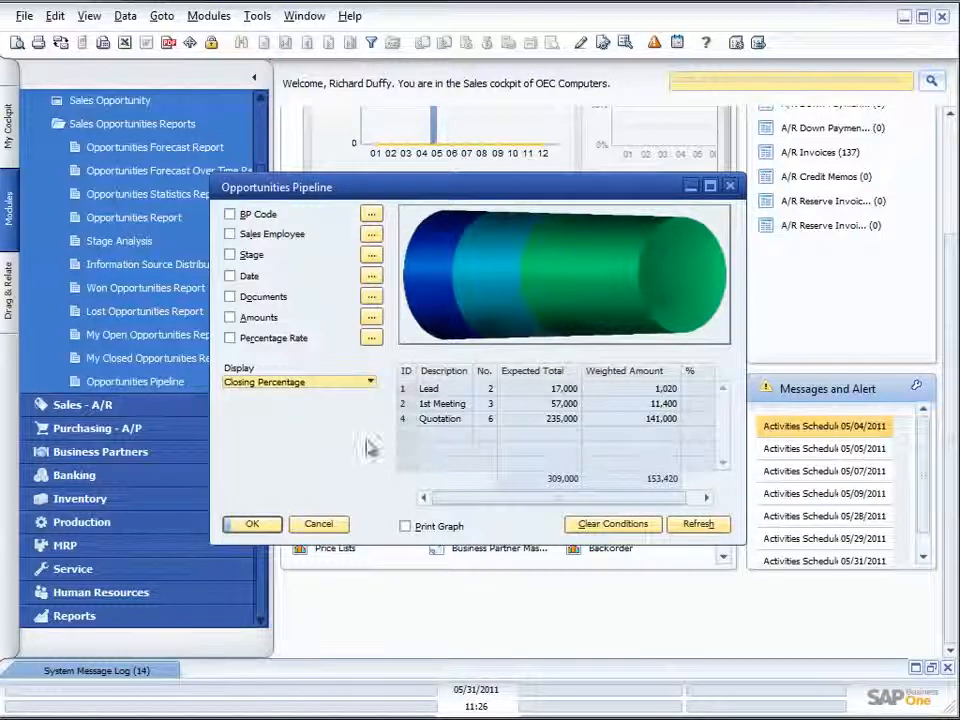
pyautogui.click(697, 528)
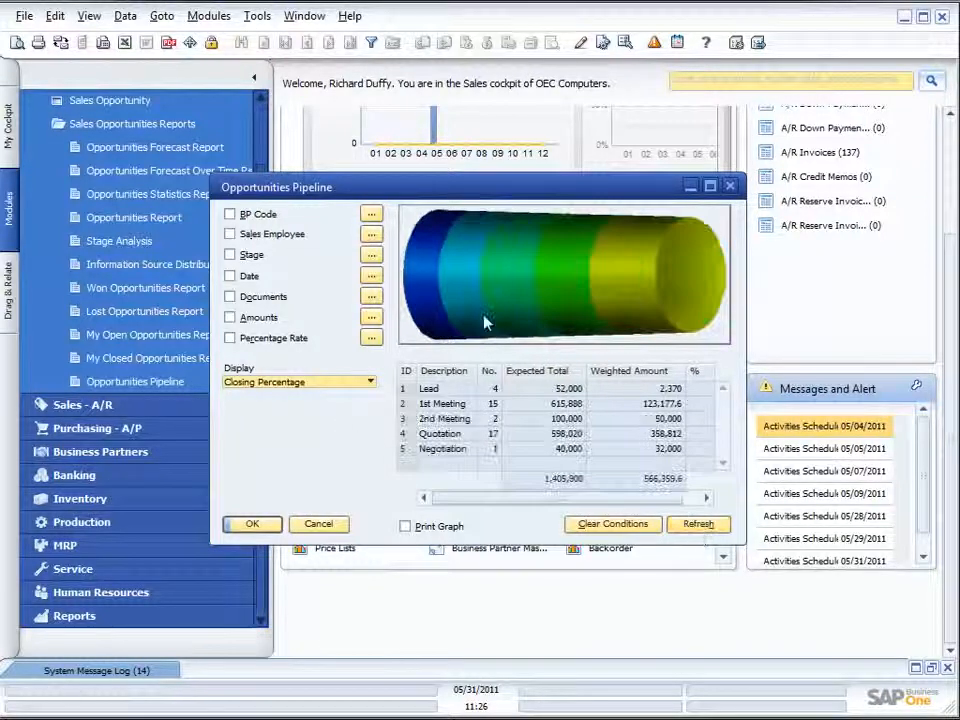
# Open the Dynamic Opportunity Analysis for the pipeline, maximize it and play the animation through to 02/01/2006.
pyautogui.click(256, 18)
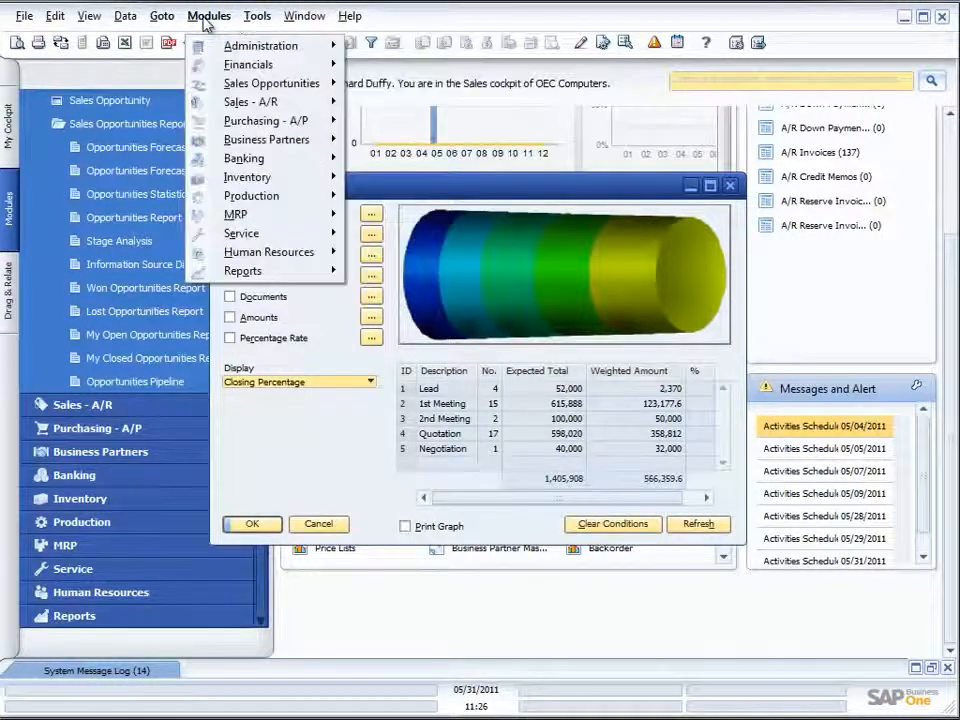
pyautogui.moveTo(161, 26)
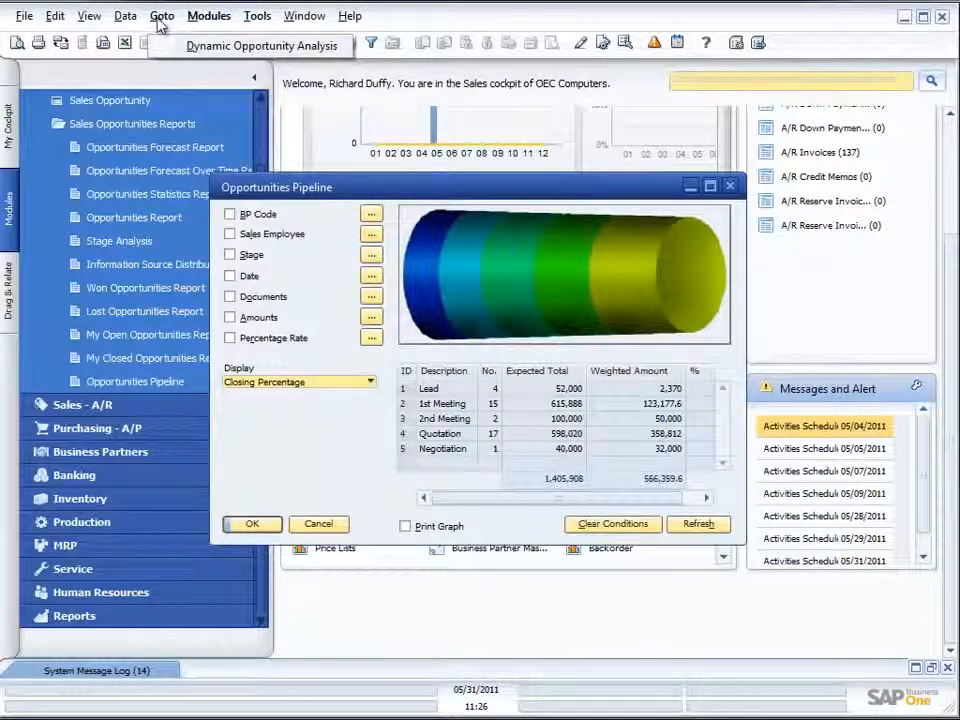
pyautogui.click(174, 48)
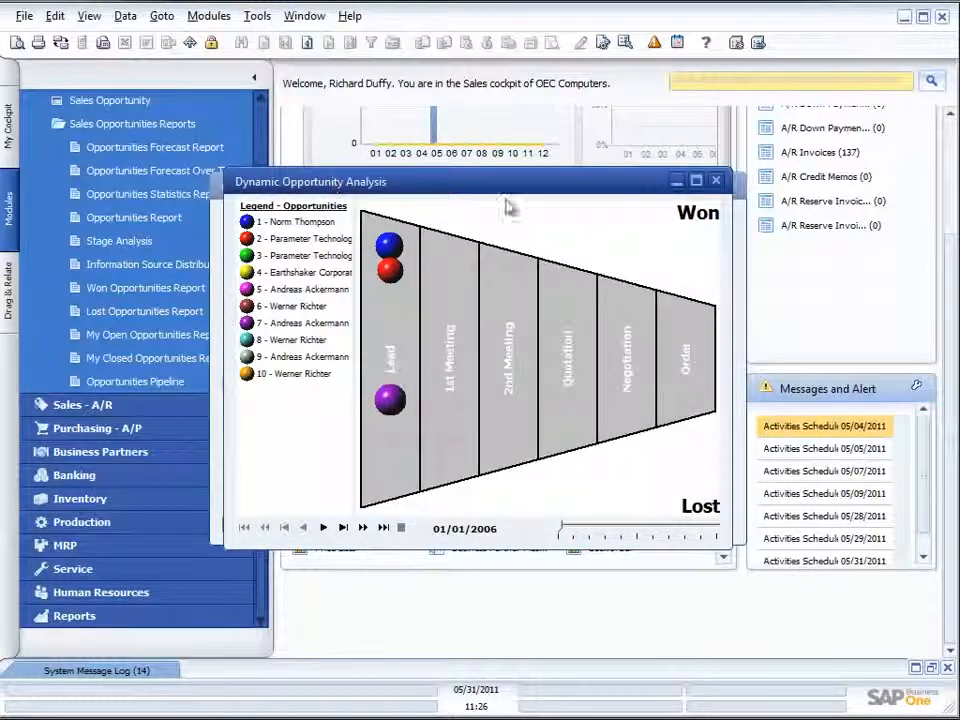
pyautogui.click(696, 180)
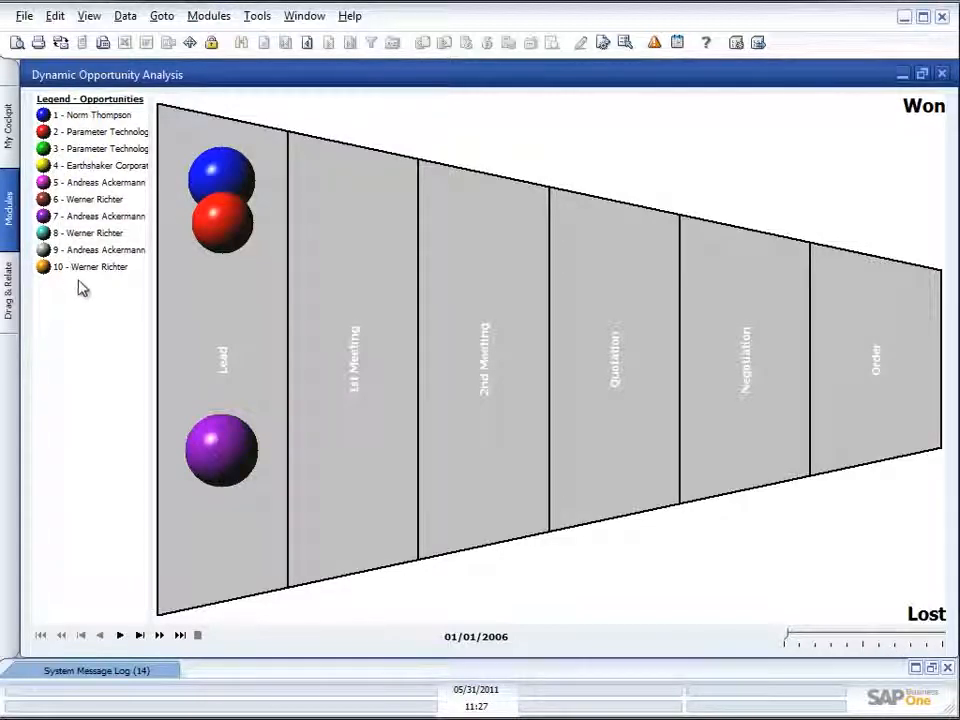
pyautogui.rightClick(93, 312)
pyautogui.click(352, 108)
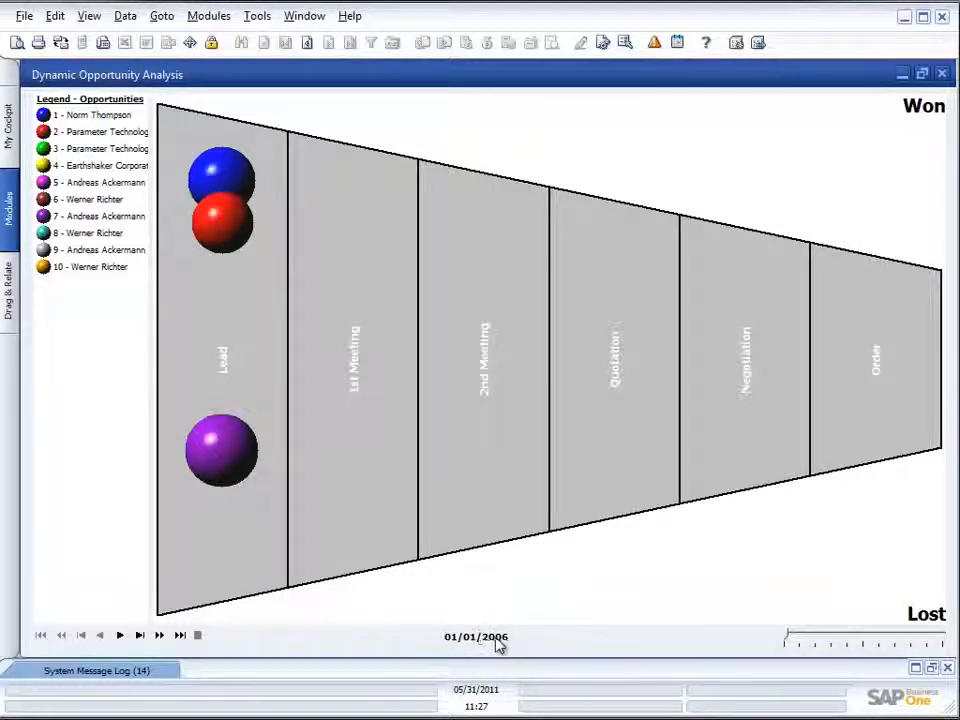
pyautogui.click(120, 636)
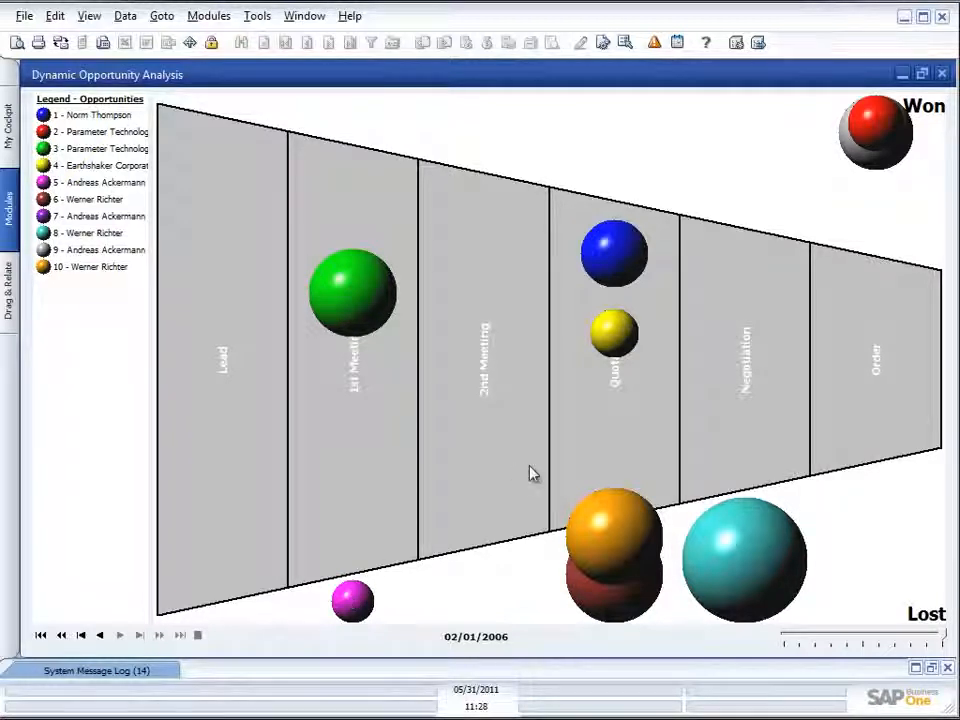
# View lost opportunity no. 8 from the analysis chart, and close the record, the dynamic analysis and the pipeline report.
pyautogui.doubleClick(764, 565)
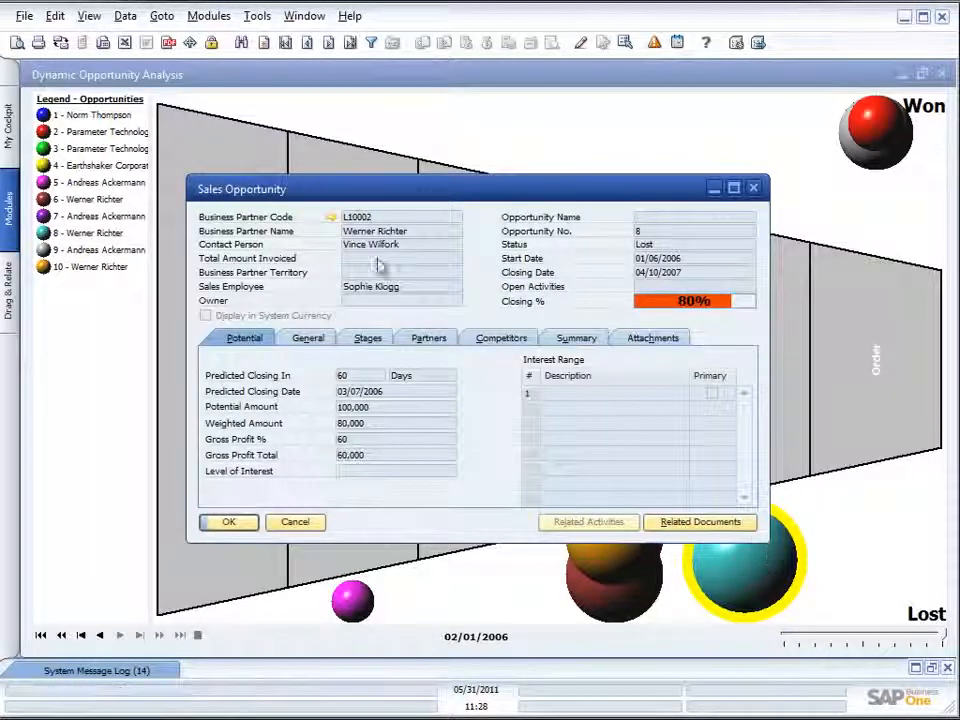
pyautogui.click(753, 189)
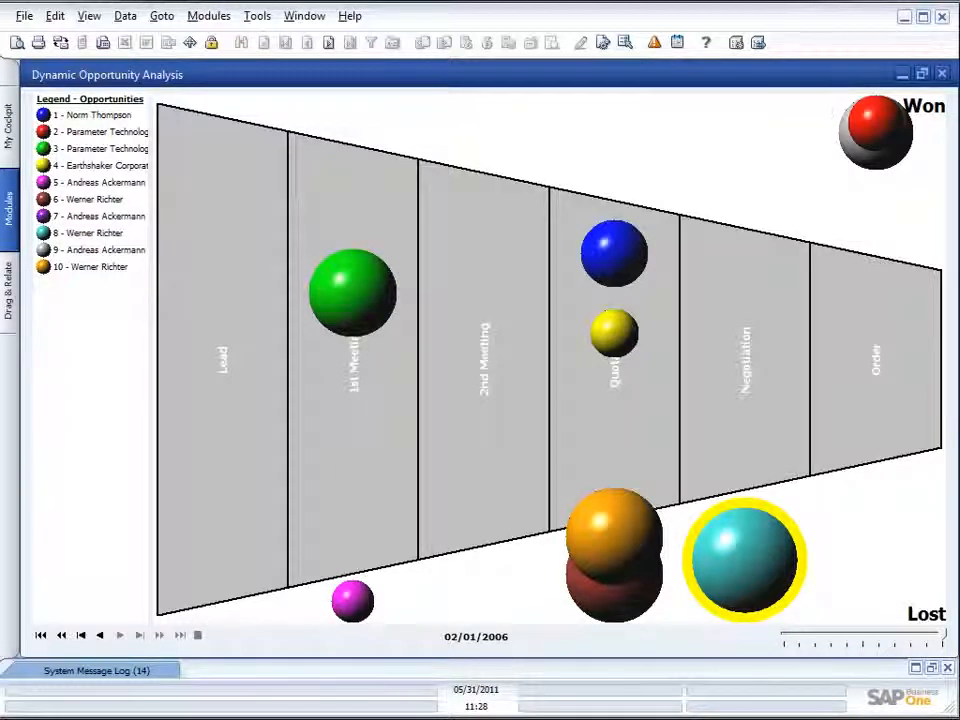
pyautogui.click(943, 76)
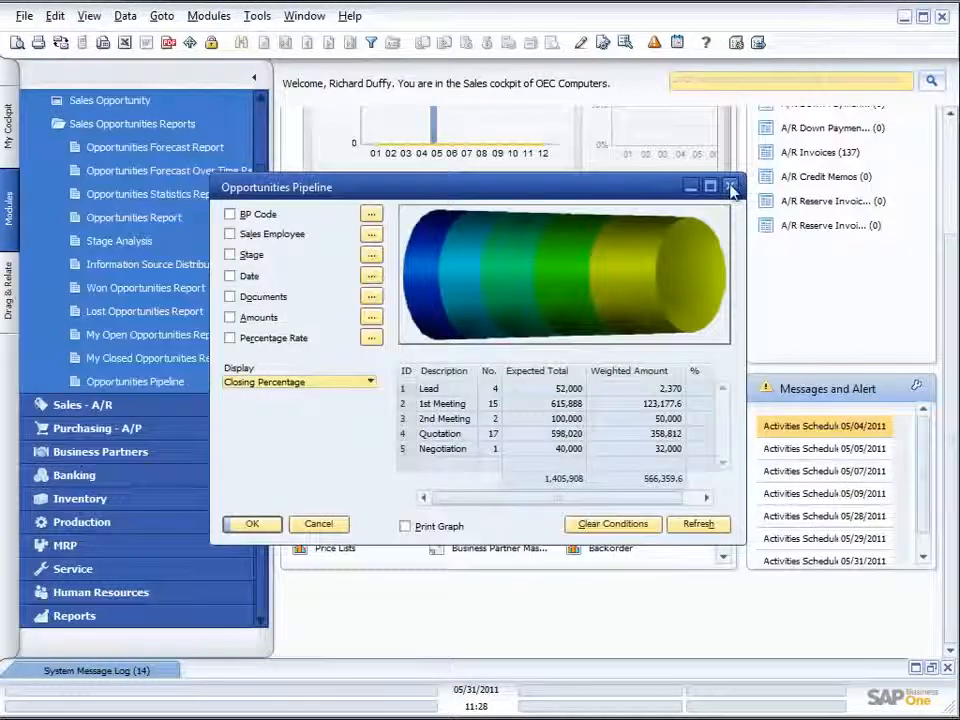
pyautogui.click(731, 189)
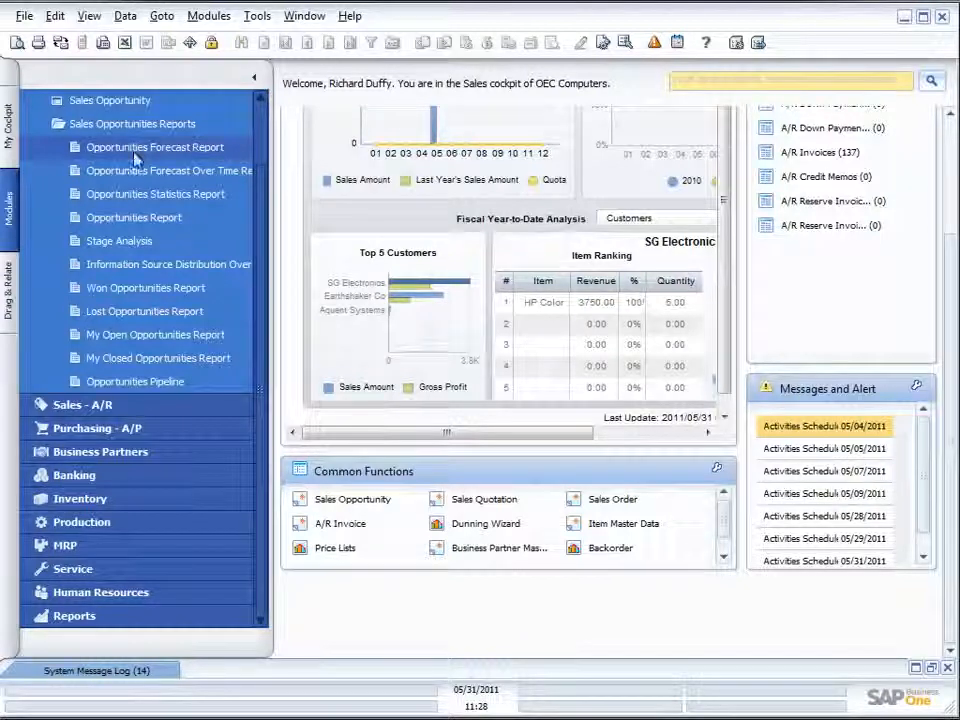
# Run the Opportunities Report without any selection criteria and move its window clear of the criteria dialog.
pyautogui.click(130, 218)
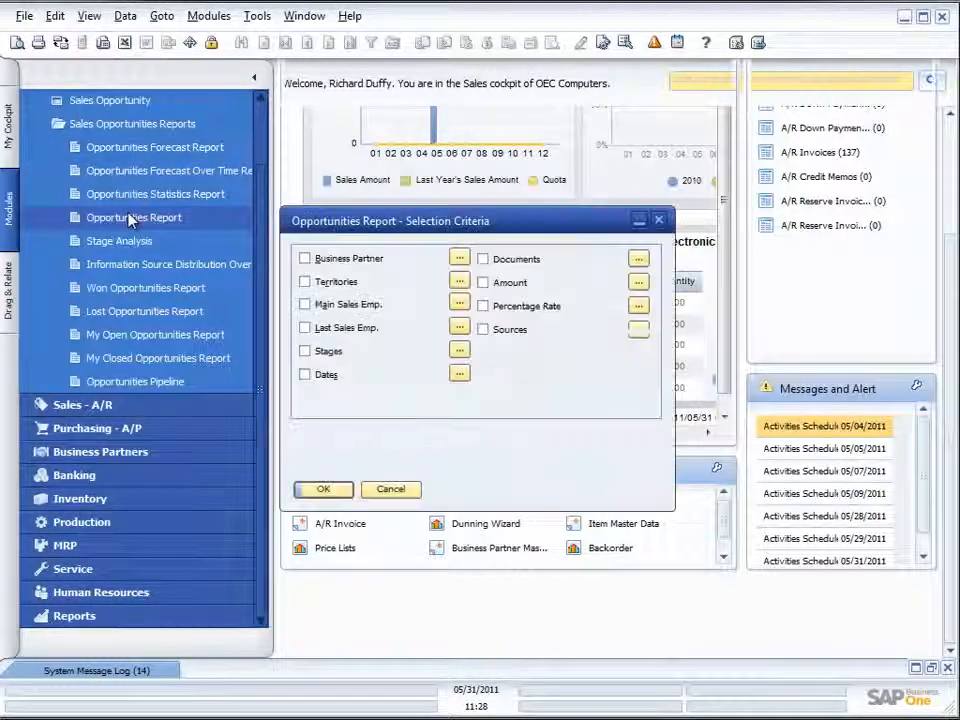
pyautogui.click(318, 489)
pyautogui.moveTo(398, 213); pyautogui.dragTo(349, 135)
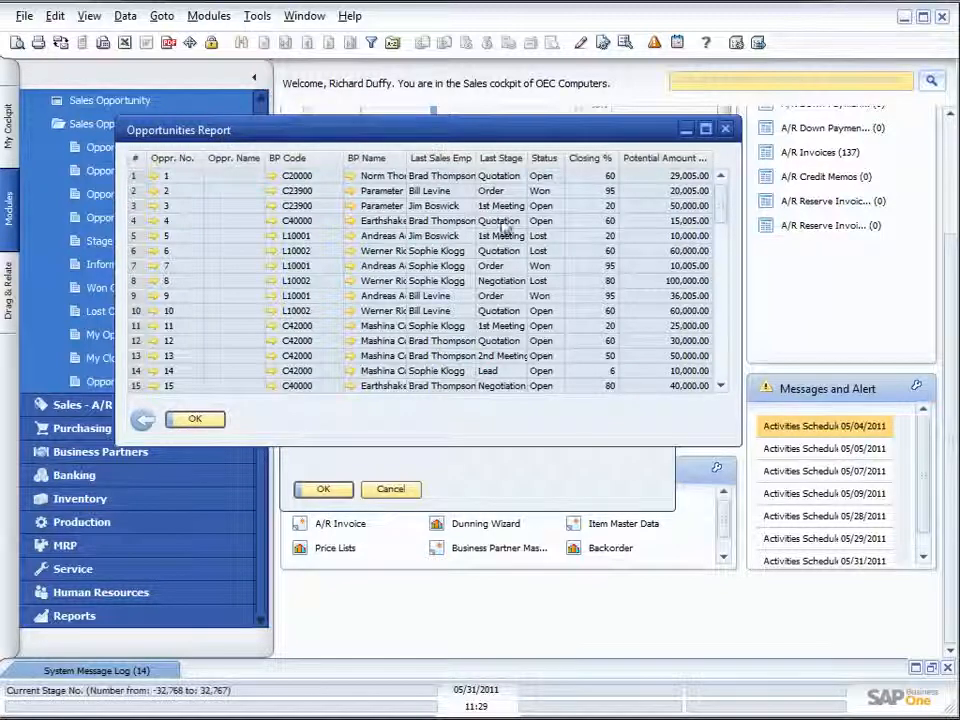
# Preview the printed Opportunities List, look through its pages and close the preview.
pyautogui.click(16, 44)
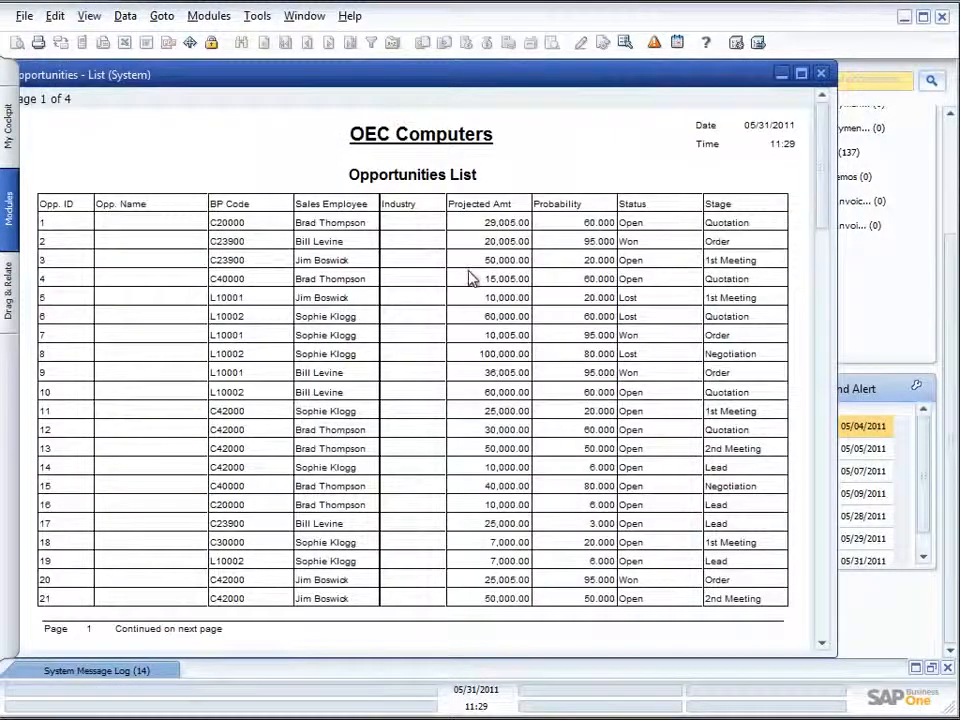
pyautogui.scroll(-2, 471, 276)
pyautogui.scroll(-2, 471, 276)
pyautogui.scroll(3, 471, 278)
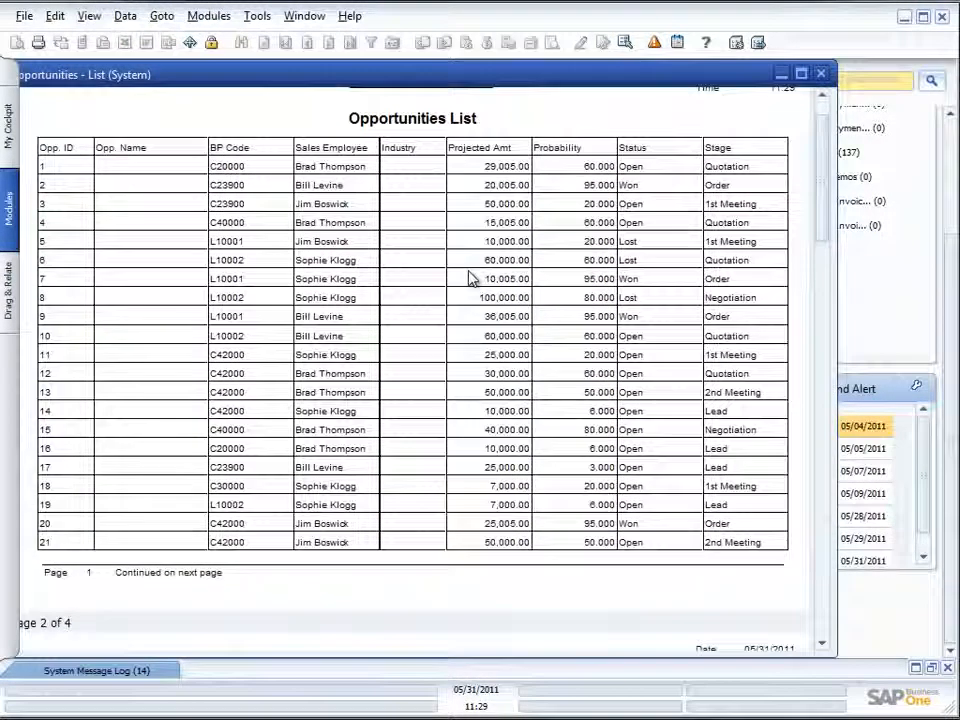
pyautogui.click(820, 73)
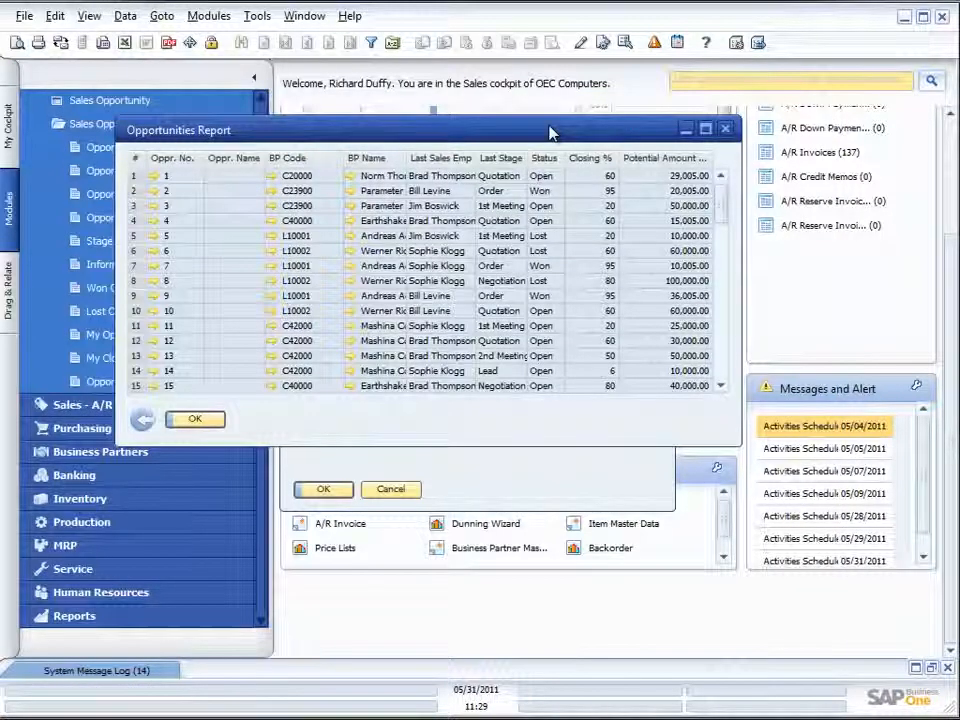
# Open the Opportunities - List (System) layout in the print layout designer, and close the designer and the layout manager without changes.
pyautogui.click(582, 46)
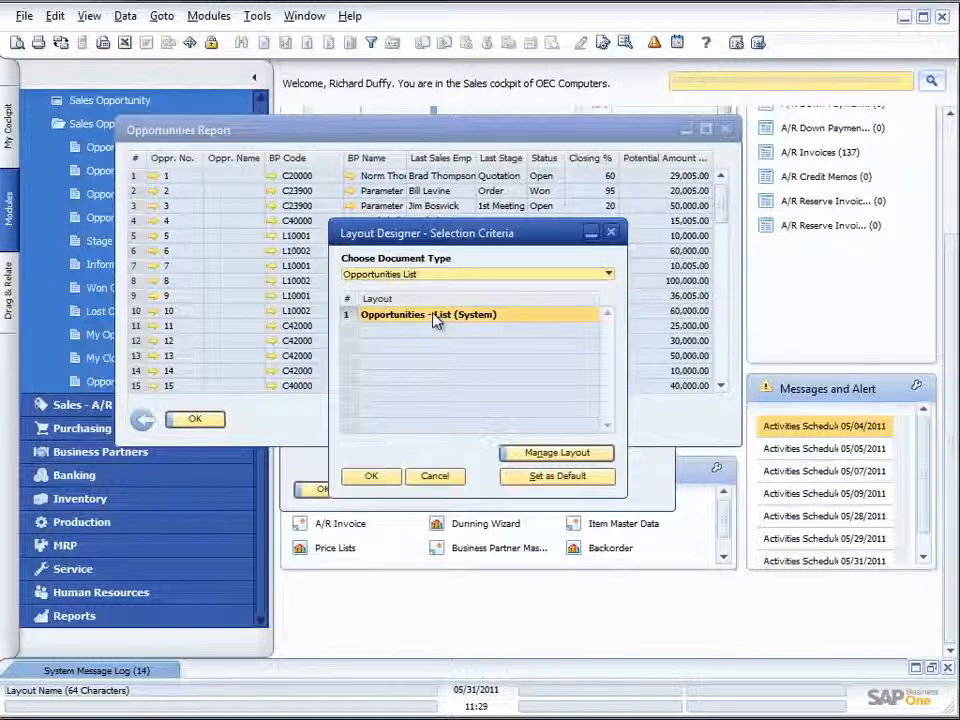
pyautogui.click(557, 452)
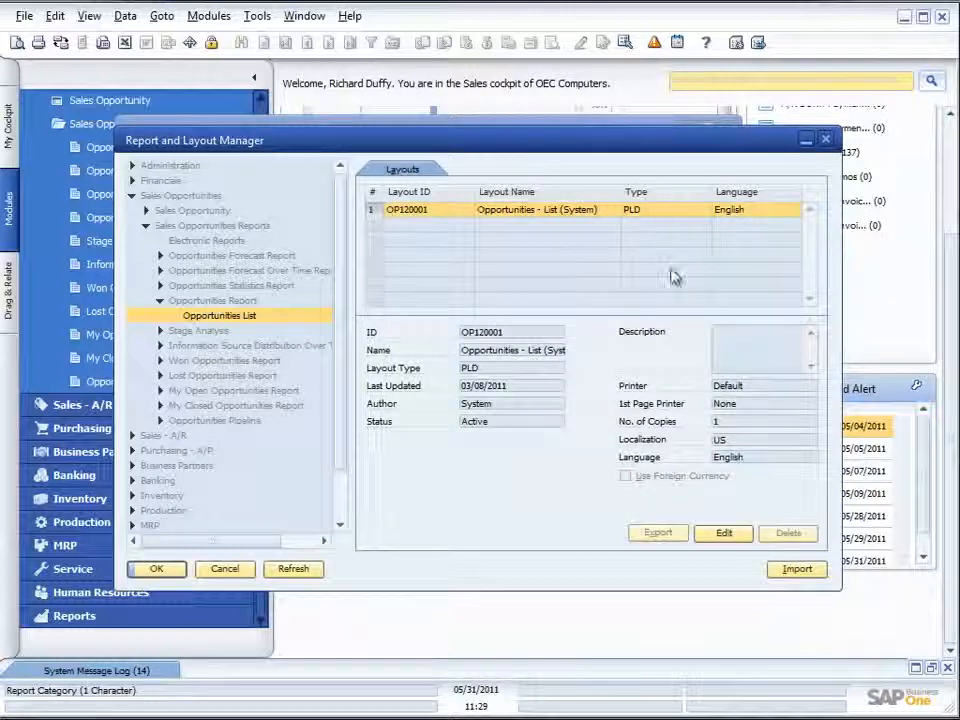
pyautogui.click(724, 533)
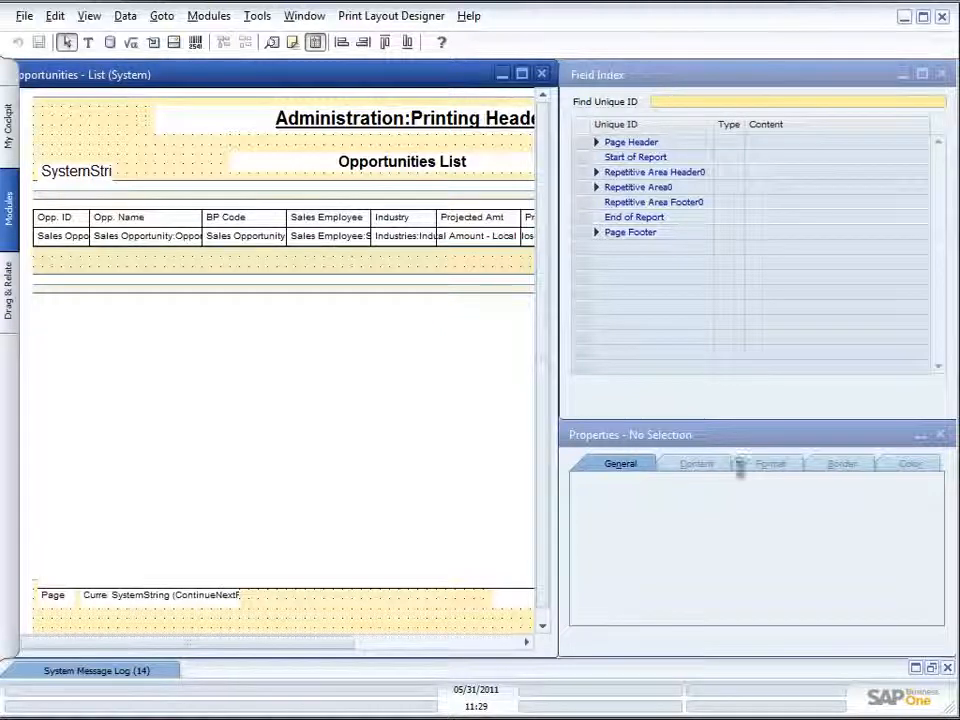
pyautogui.click(542, 75)
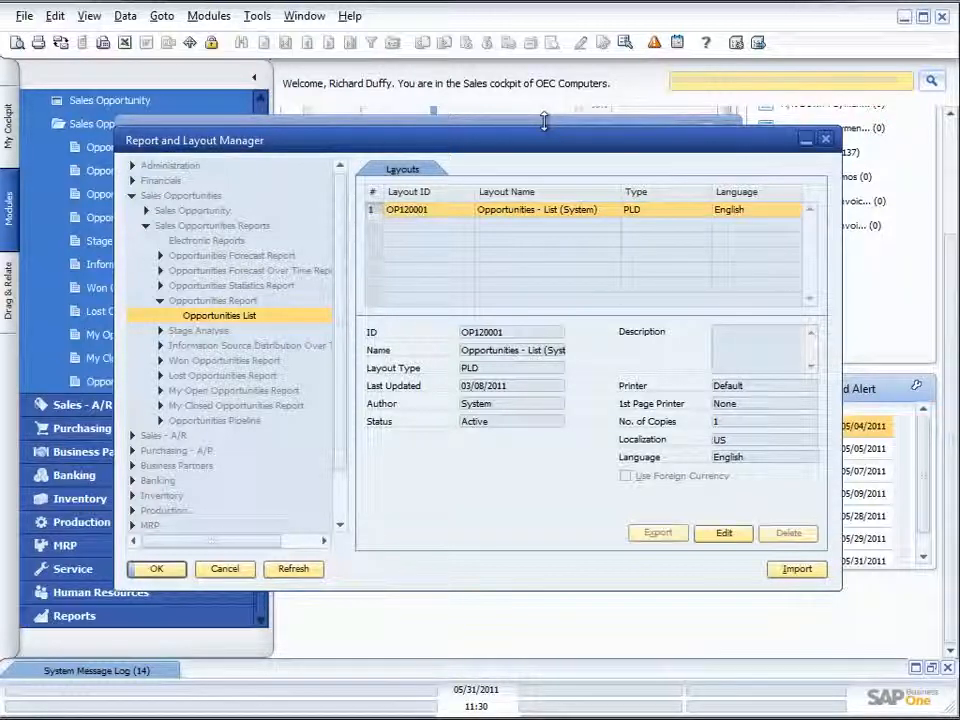
pyautogui.click(225, 568)
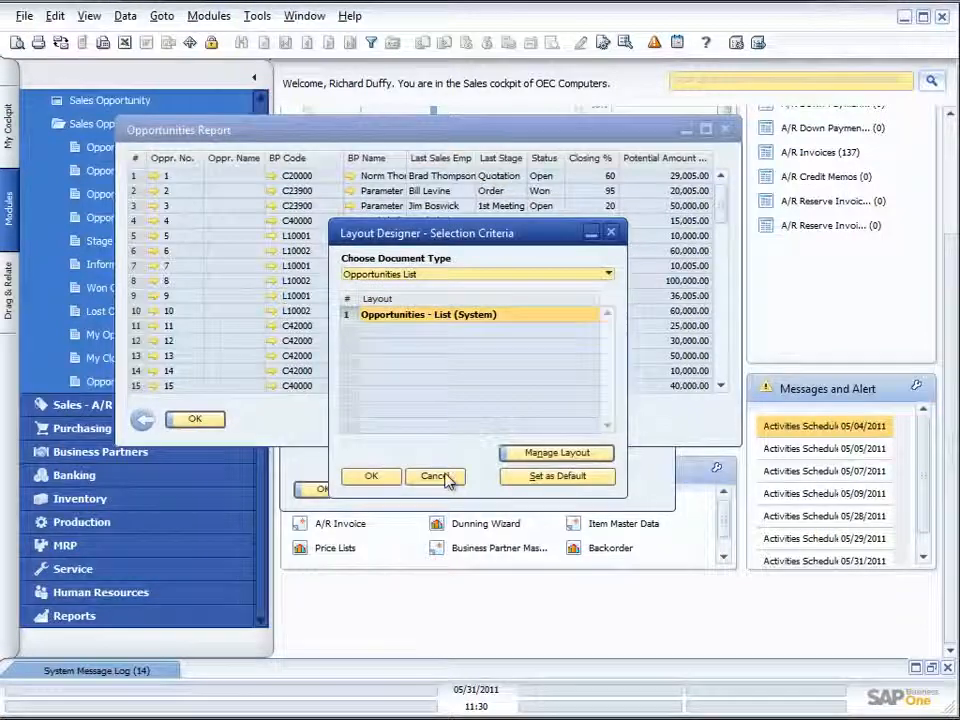